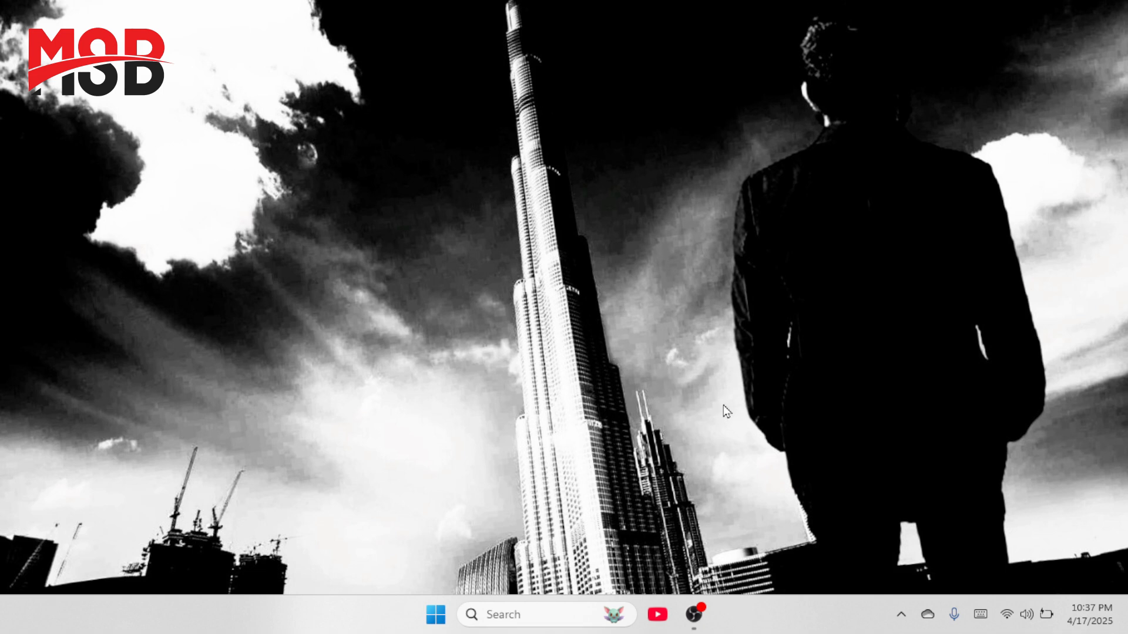
# Step: Refresh the Windows desktop from its right-click menu
pyautogui.rightClick(376, 113)
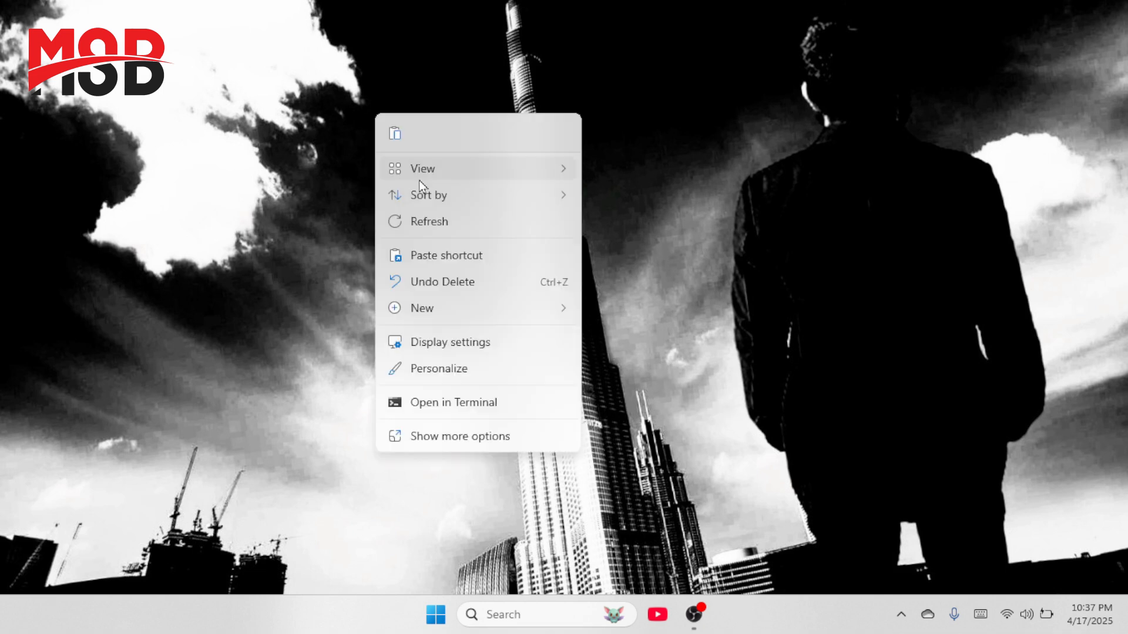
pyautogui.click(430, 222)
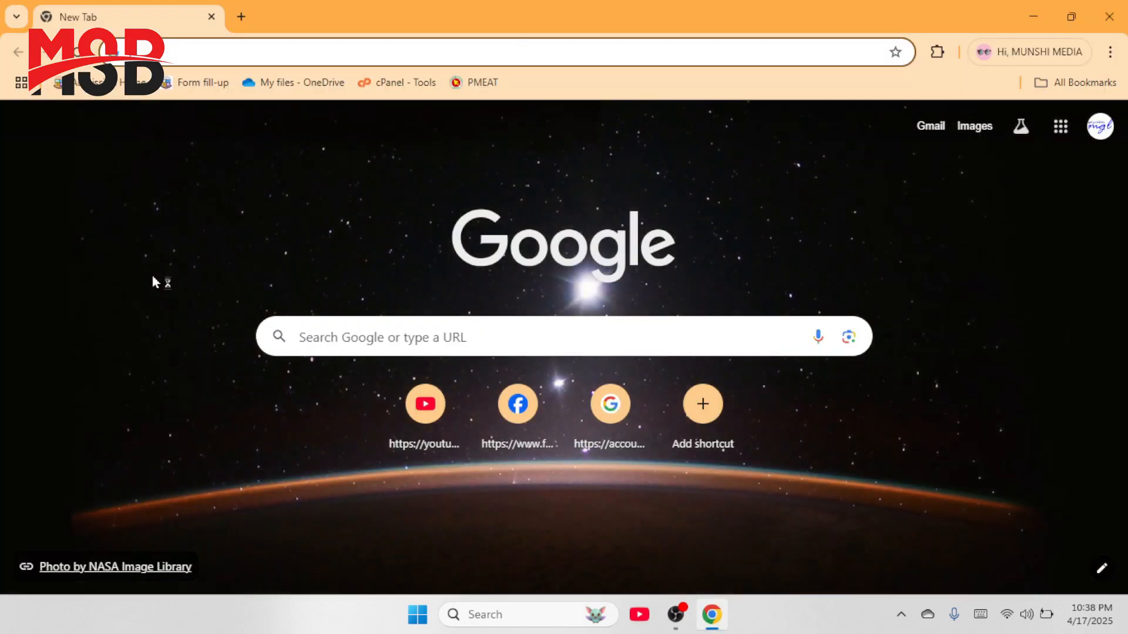
# Step: Open the PMEAT portal bookmark, close the tutorial popup, and view the student and authority login tabs
pyautogui.click(476, 82)
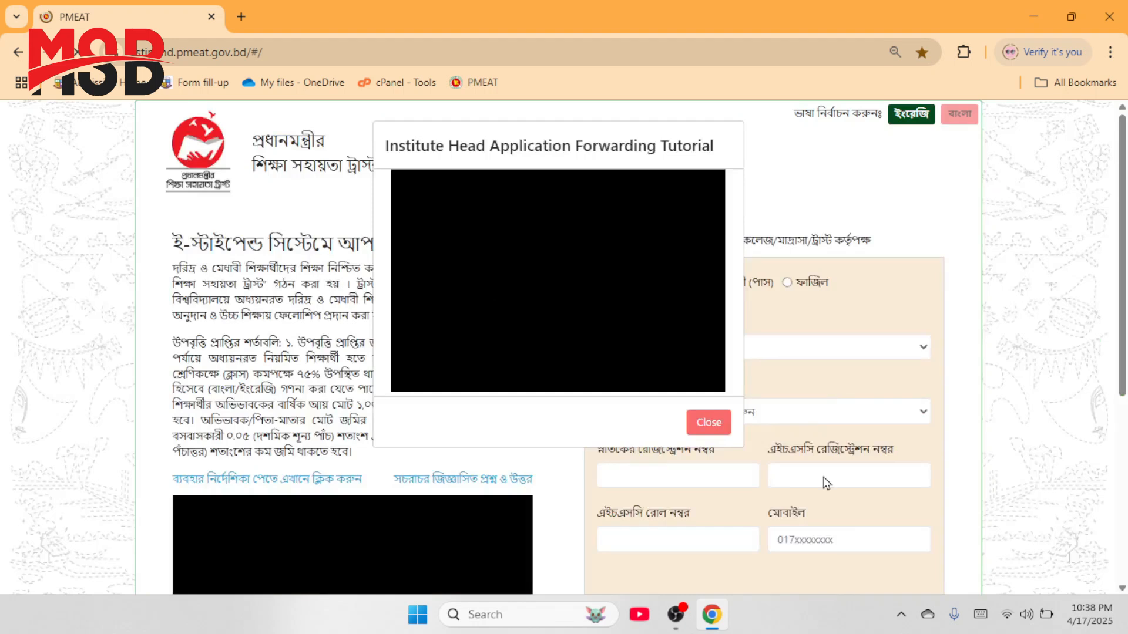
pyautogui.click(706, 424)
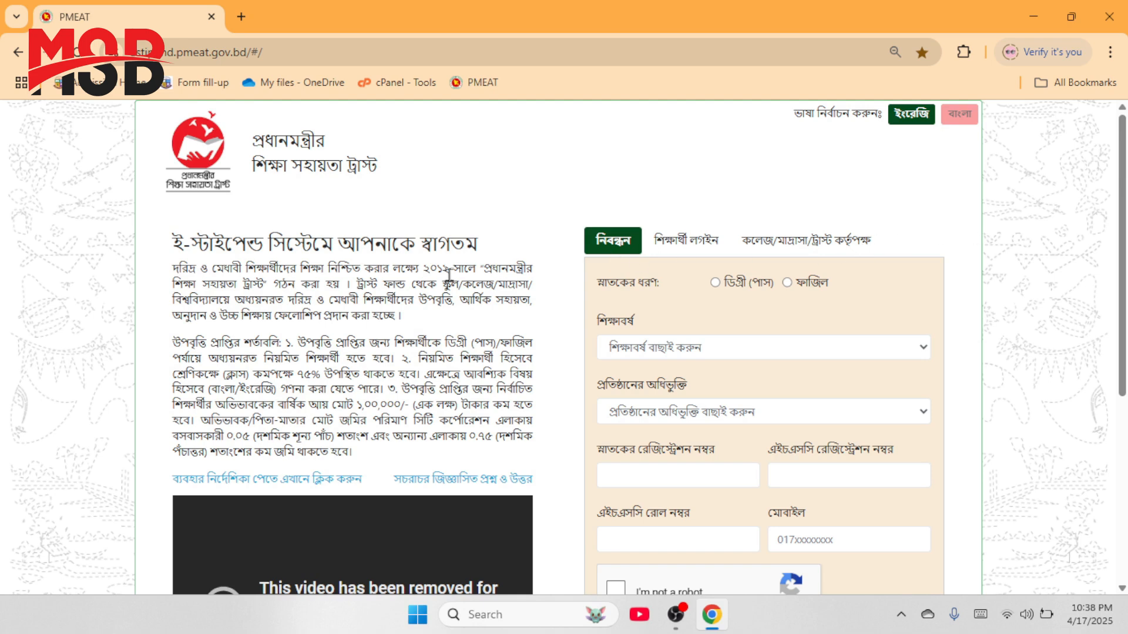
pyautogui.click(685, 245)
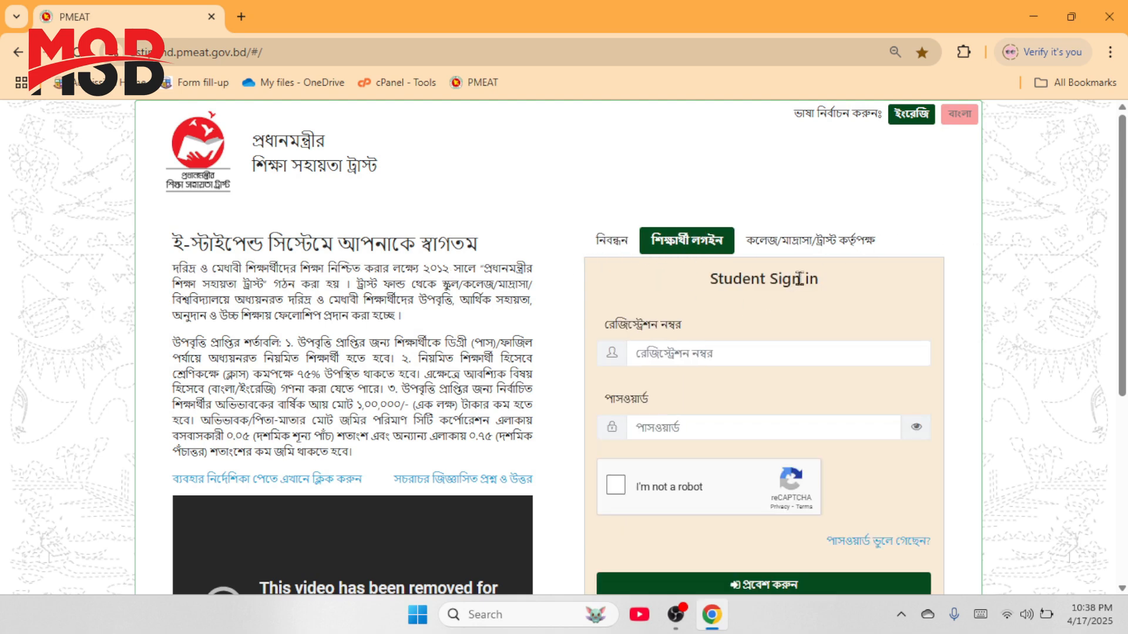
pyautogui.click(835, 254)
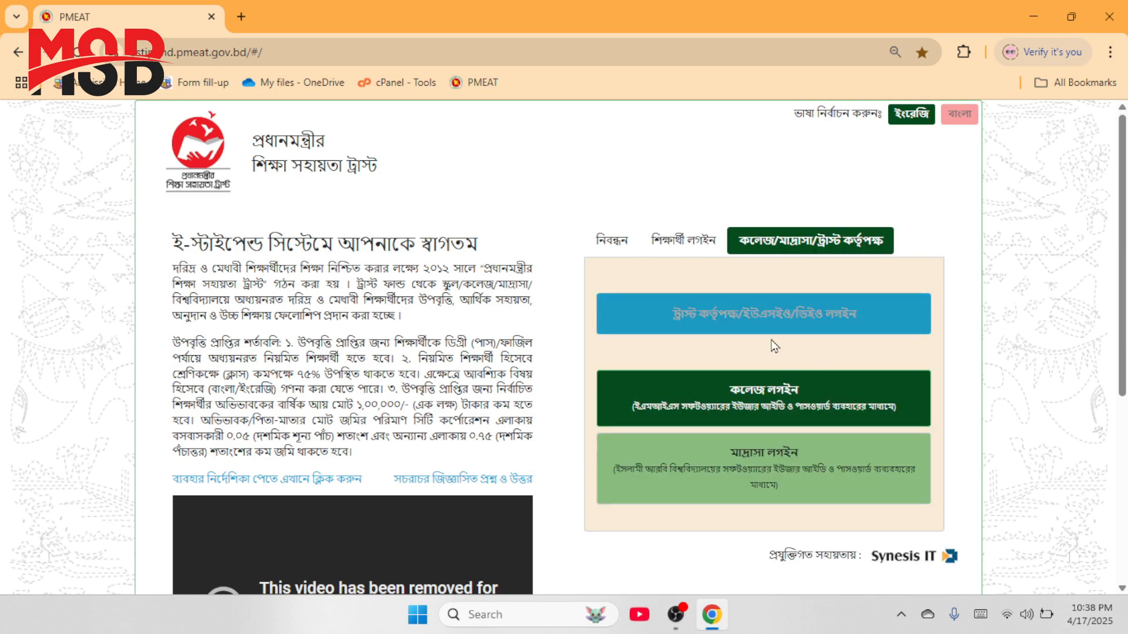
# Step: Choose Degree (Pass), first-year 2022-2023 session, National University affiliation and first year of study
pyautogui.click(620, 243)
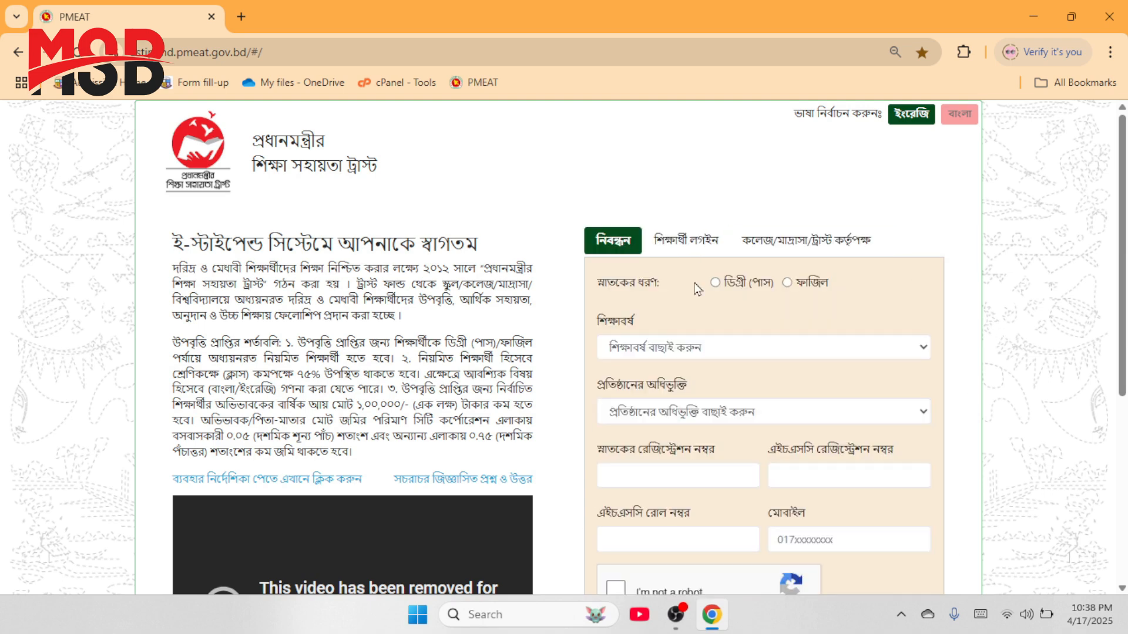
pyautogui.click(656, 349)
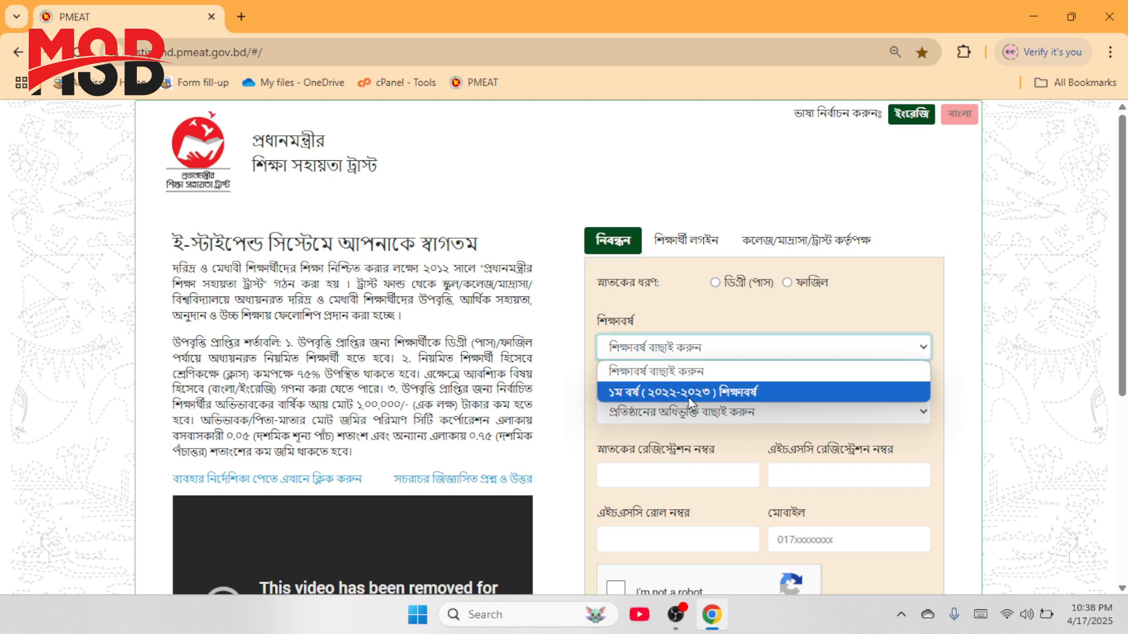
pyautogui.click(687, 318)
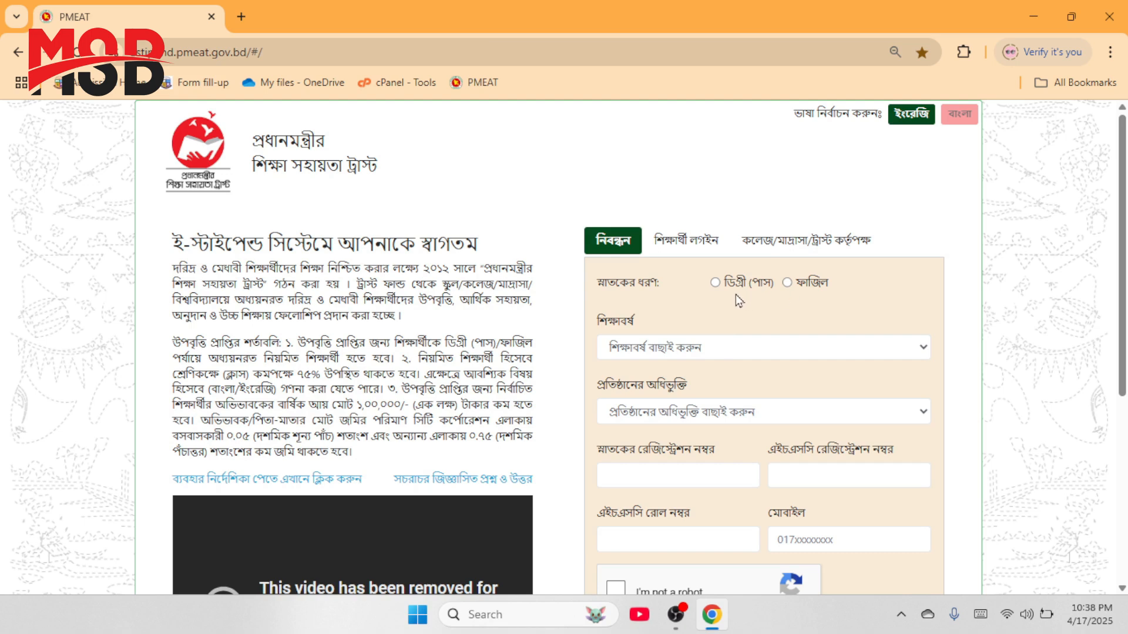
pyautogui.click(715, 284)
pyautogui.click(622, 354)
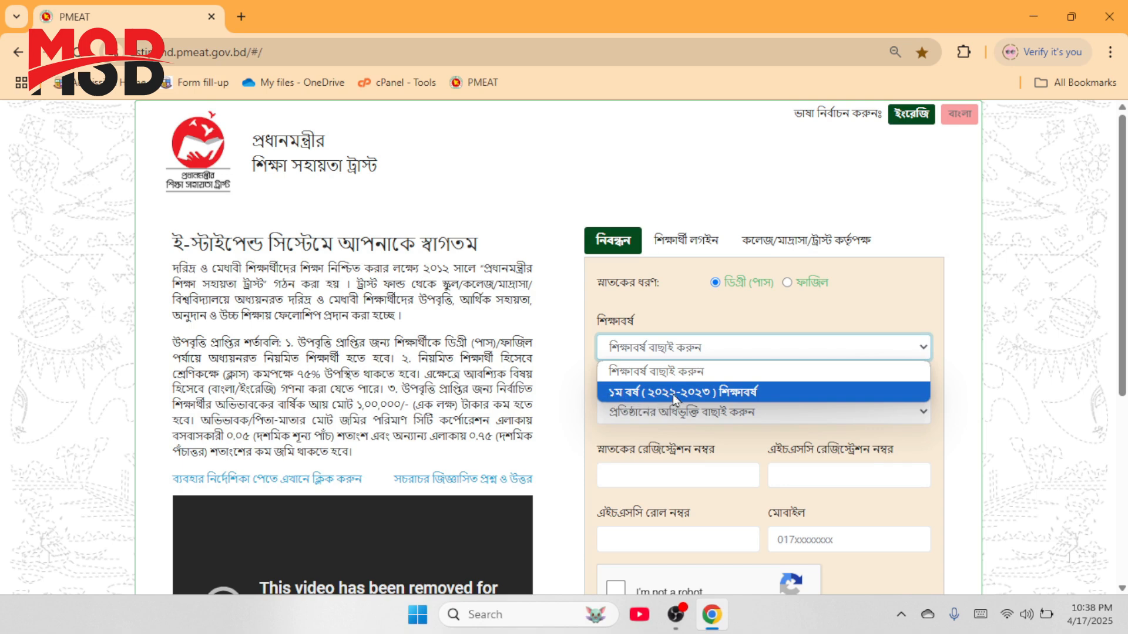
pyautogui.click(751, 395)
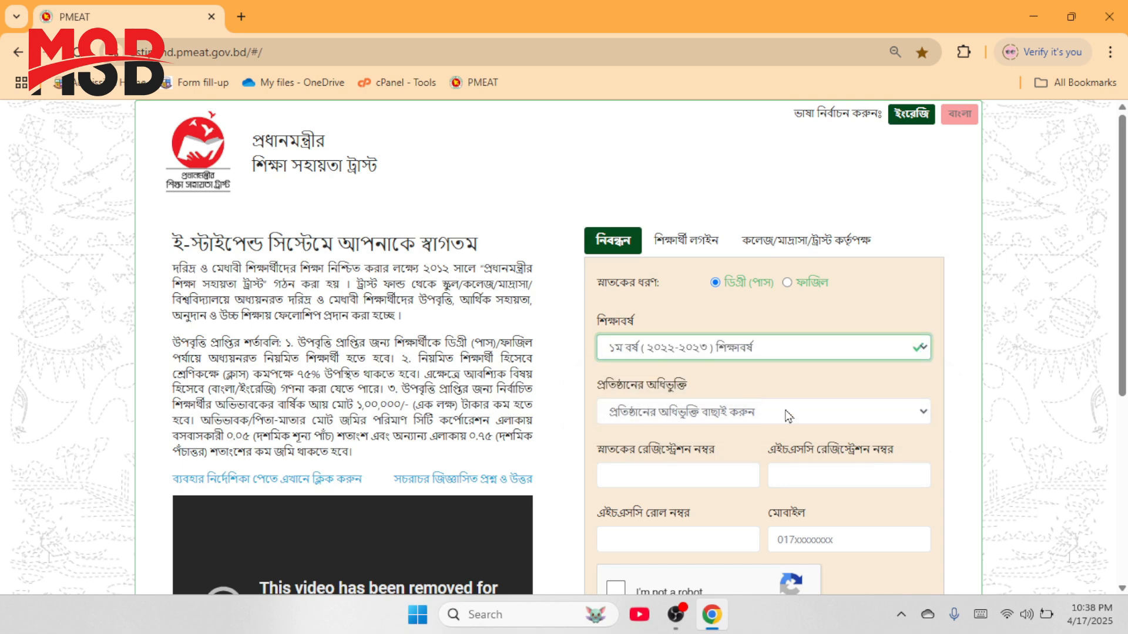
pyautogui.click(656, 408)
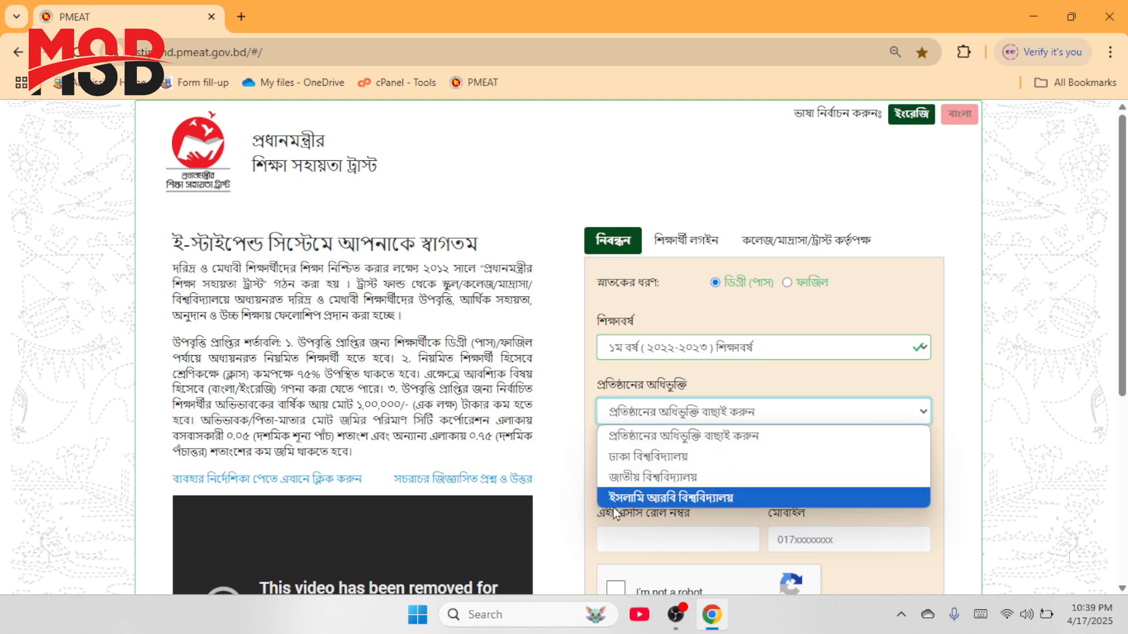
pyautogui.click(637, 478)
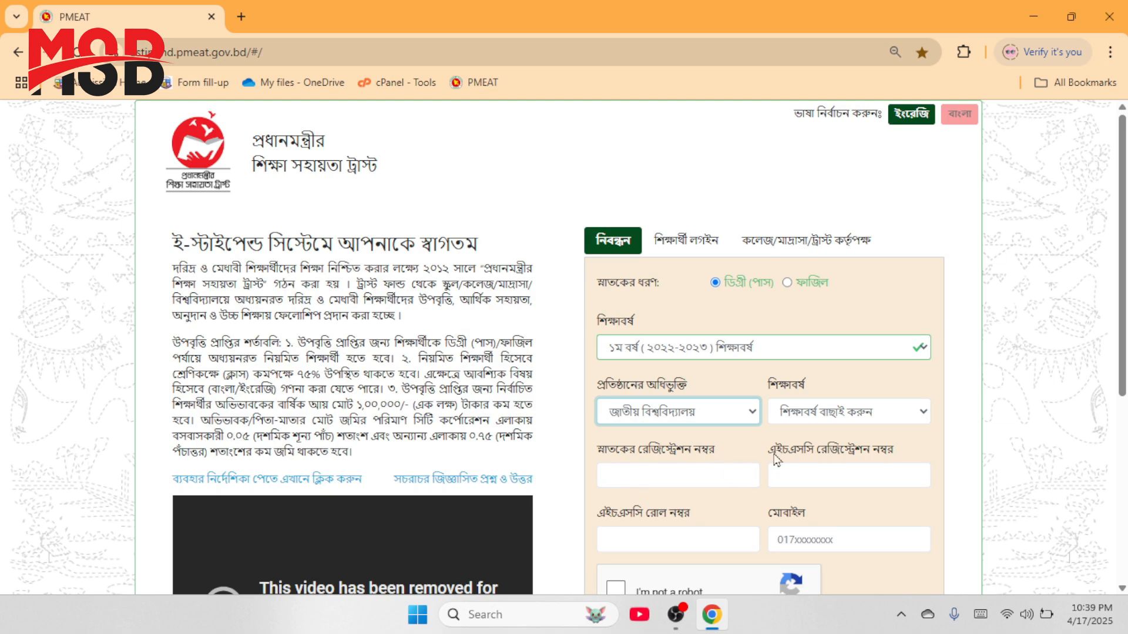
pyautogui.click(816, 414)
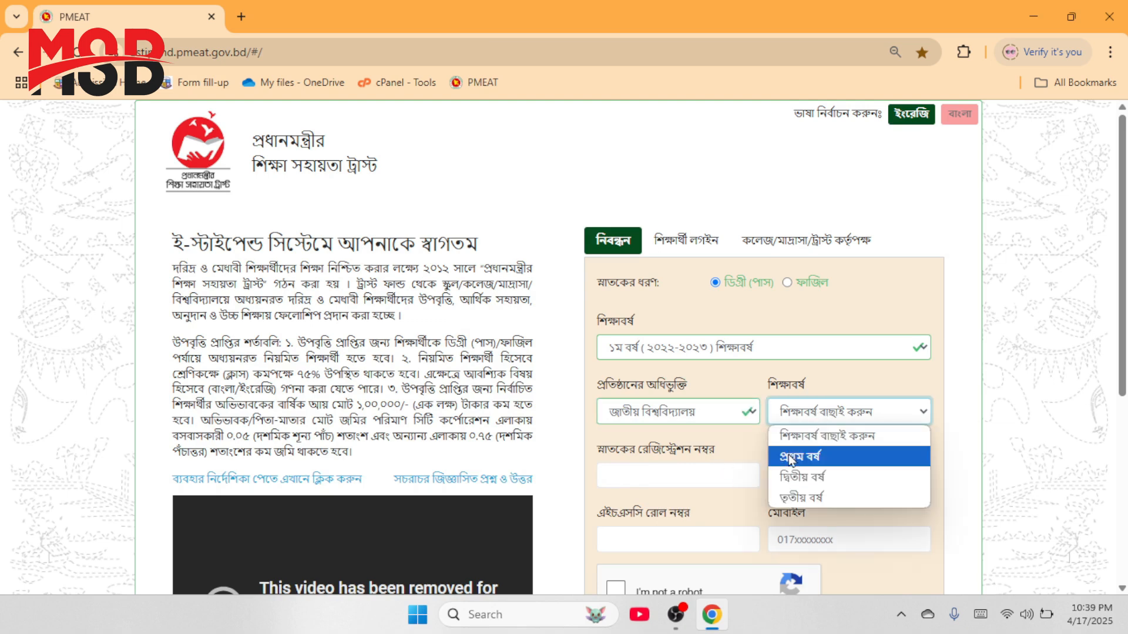
pyautogui.click(837, 458)
# Step: Enter the degree registration number and copy it for later use
pyautogui.click(670, 479)
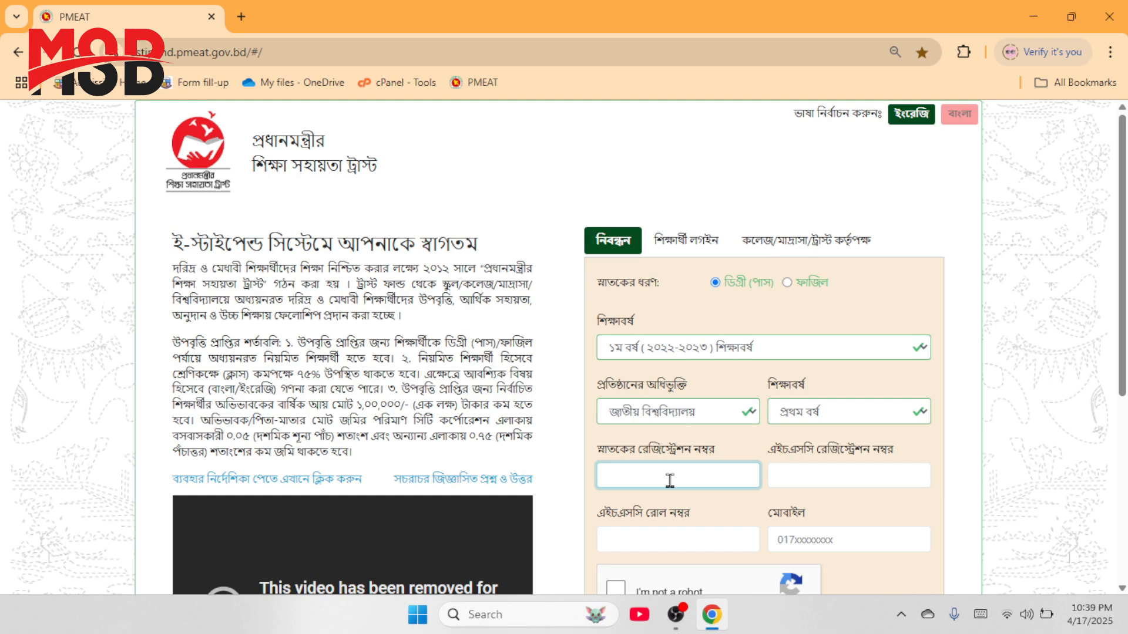
pyautogui.write('221')
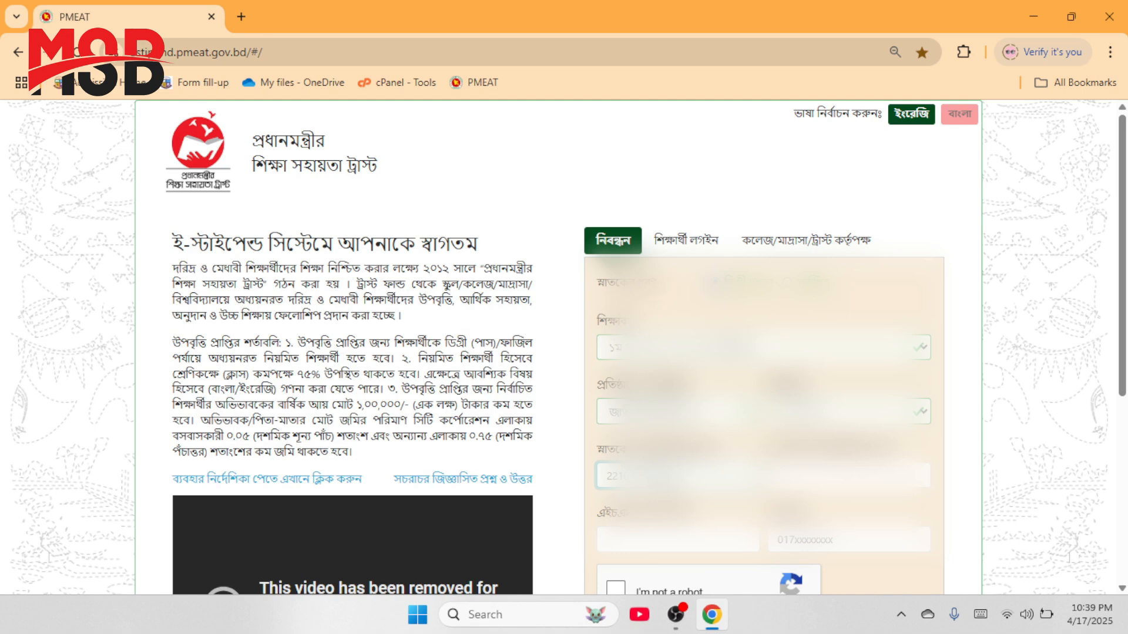
pyautogui.hotkey('ctrl', 'a')
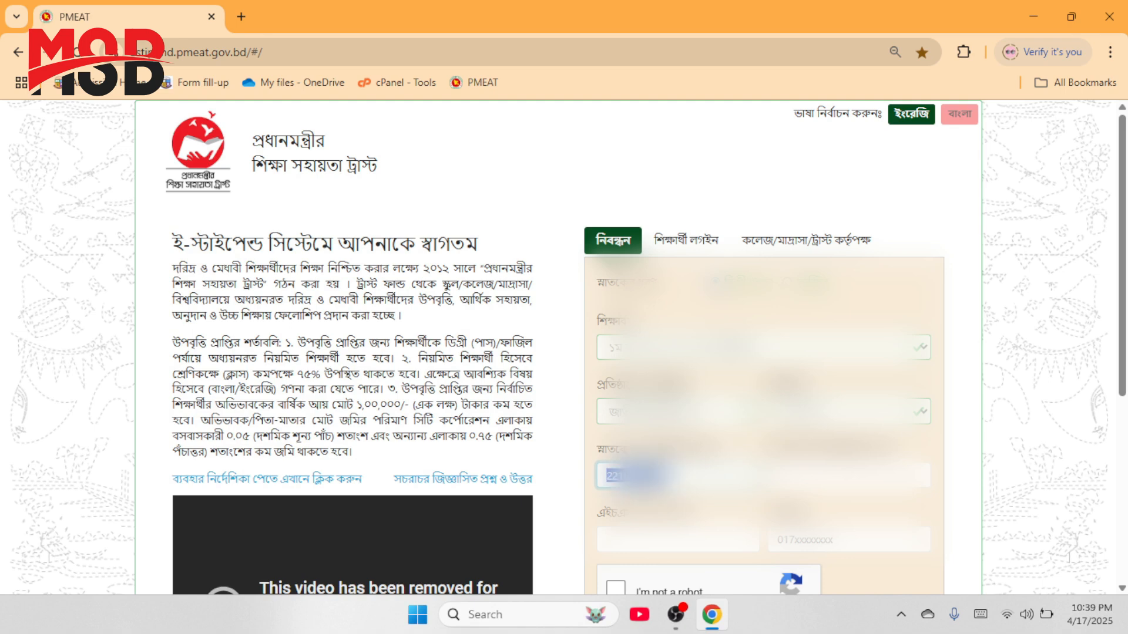
pyautogui.rightClick(649, 477)
pyautogui.click(707, 130)
pyautogui.click(846, 476)
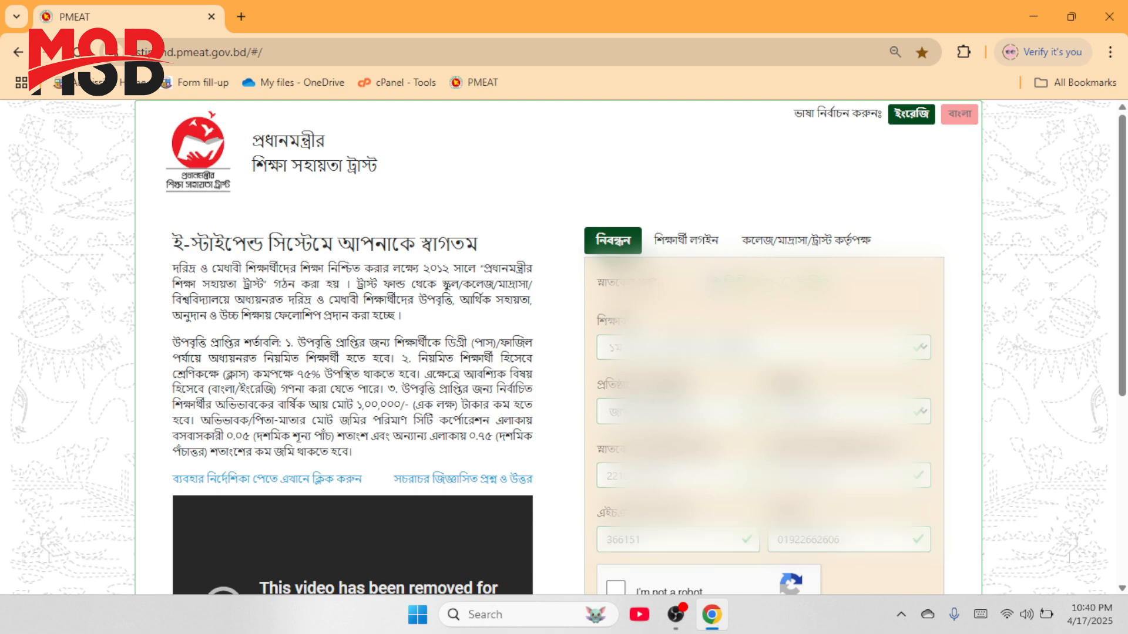
# Step: Tick the reCAPTCHA and submit the registration form
pyautogui.scroll(-3, 564, 346)
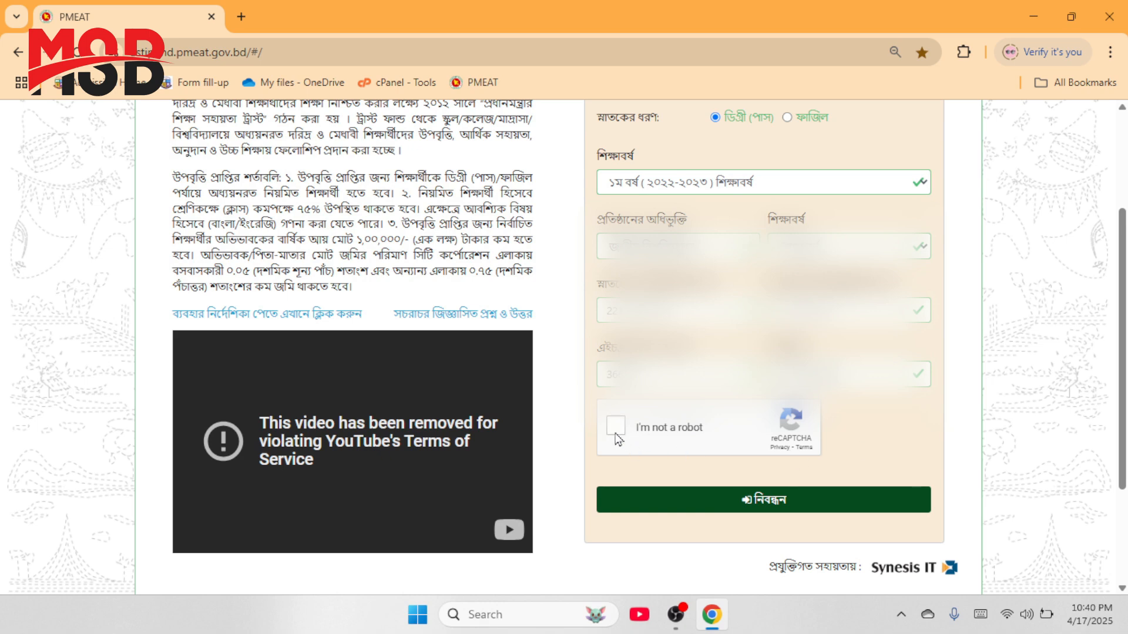
pyautogui.click(616, 427)
pyautogui.click(758, 503)
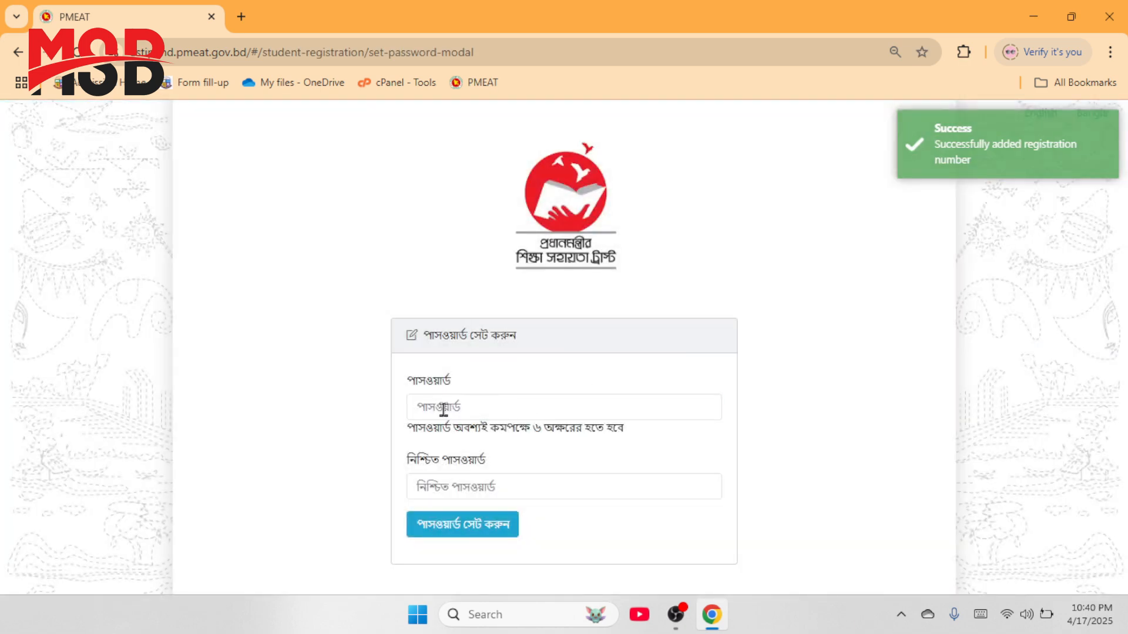
# Step: Paste the same password into both password fields and save it
pyautogui.click(444, 408)
pyautogui.hotkey('ctrl', 'v')
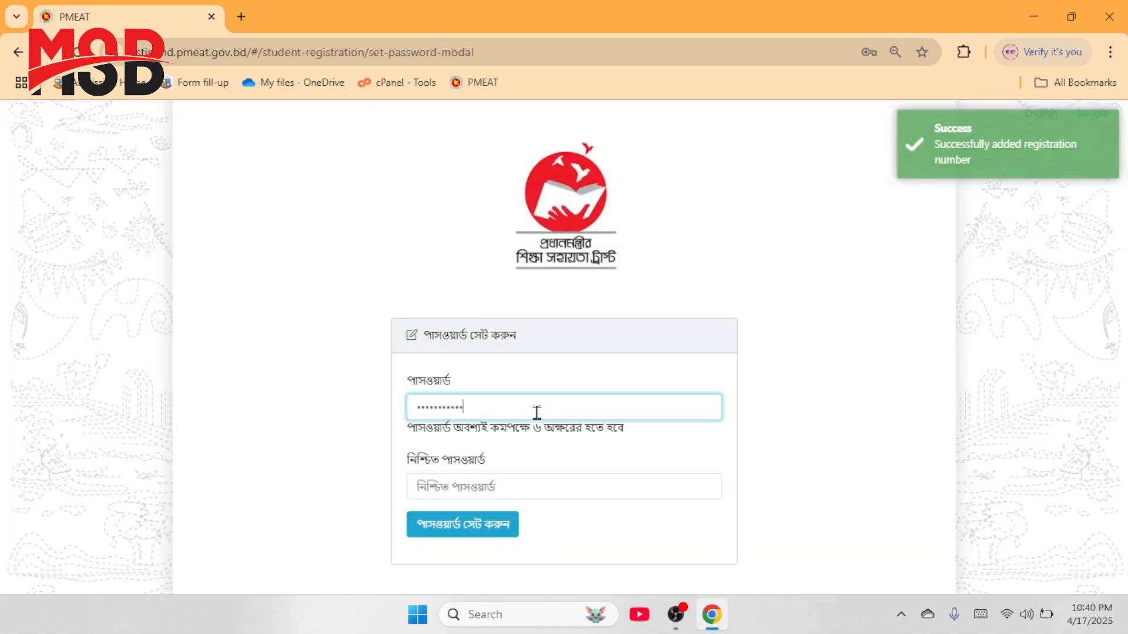
pyautogui.click(434, 492)
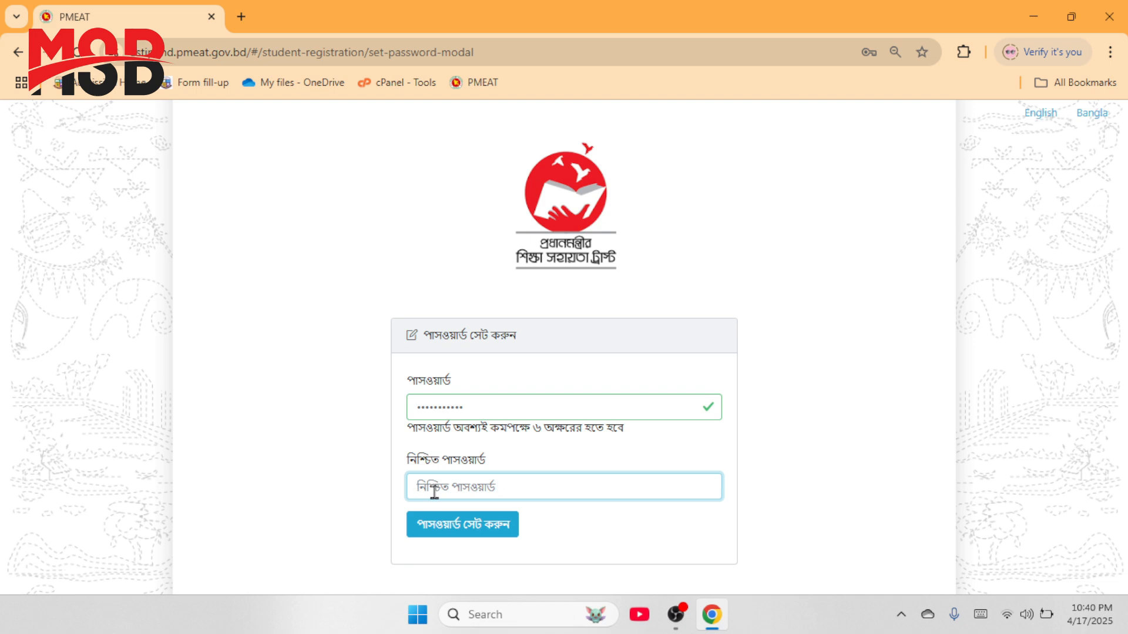
pyautogui.hotkey('ctrl', 'v')
pyautogui.click(812, 453)
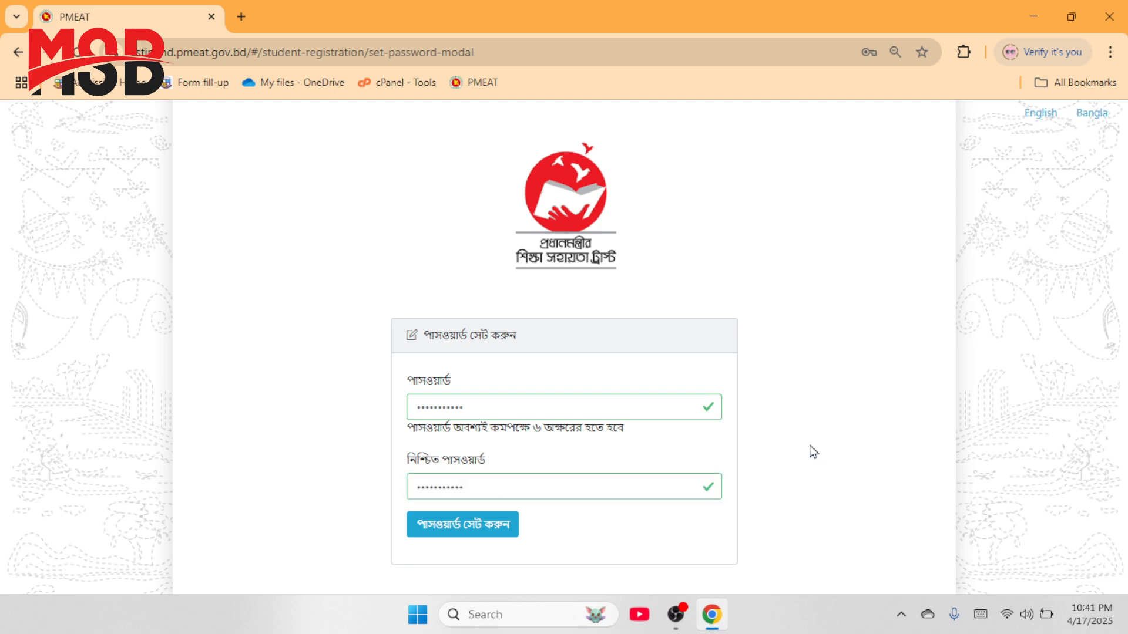
pyautogui.click(450, 539)
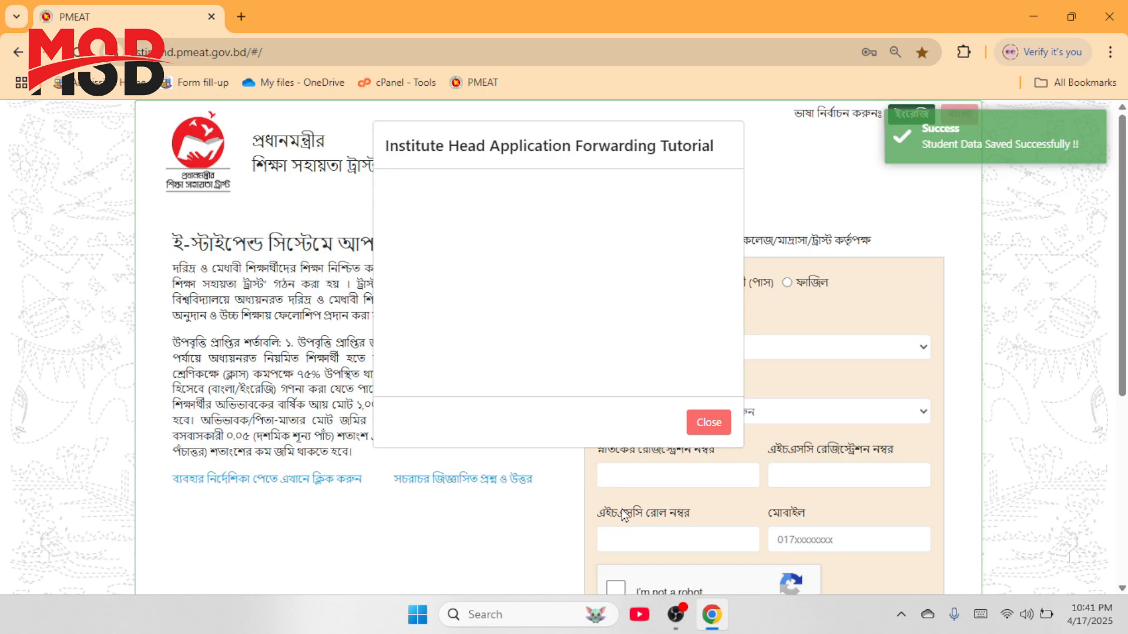
# Step: Dismiss the tutorial and sign in with the pasted registration number, password and reCAPTCHA
pyautogui.click(882, 361)
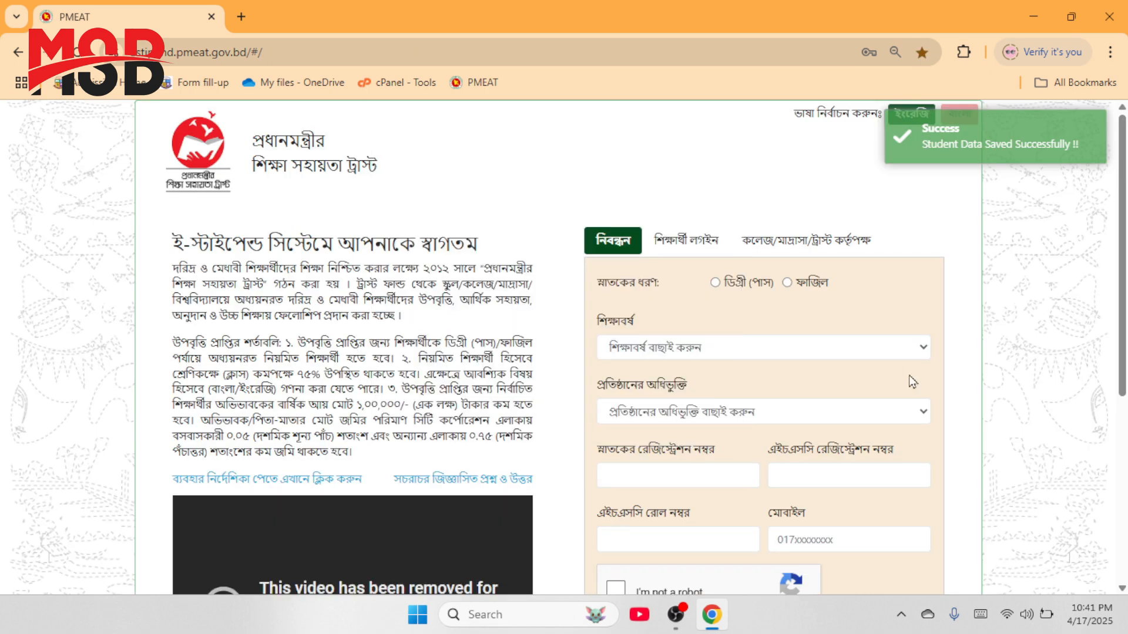
pyautogui.click(683, 242)
pyautogui.click(682, 350)
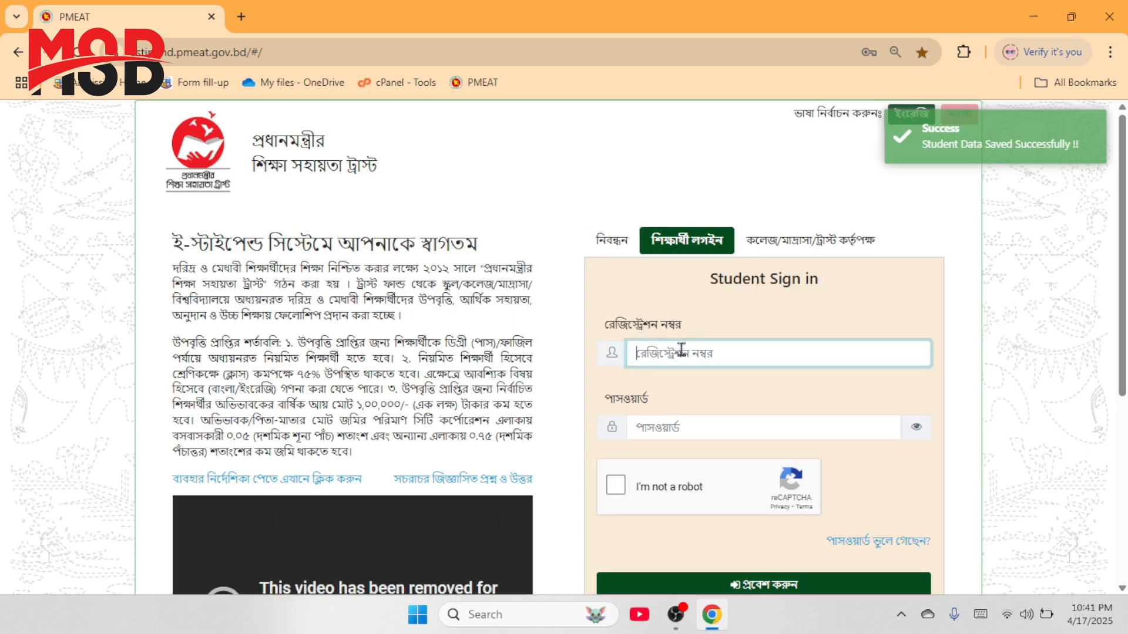
pyautogui.hotkey('ctrl', 'v')
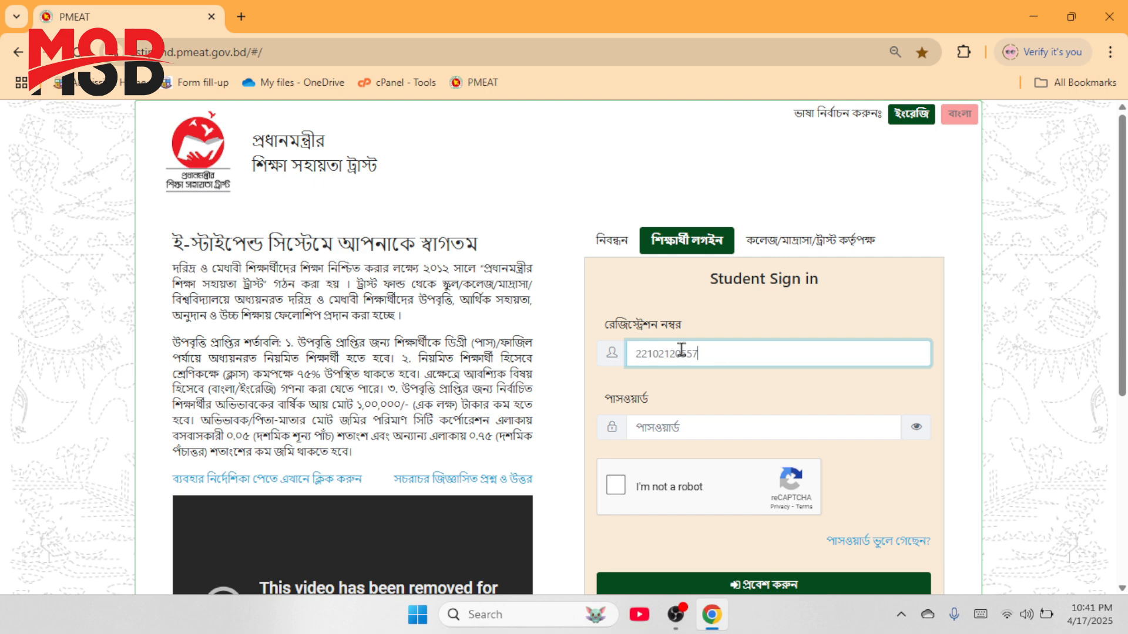
pyautogui.click(710, 427)
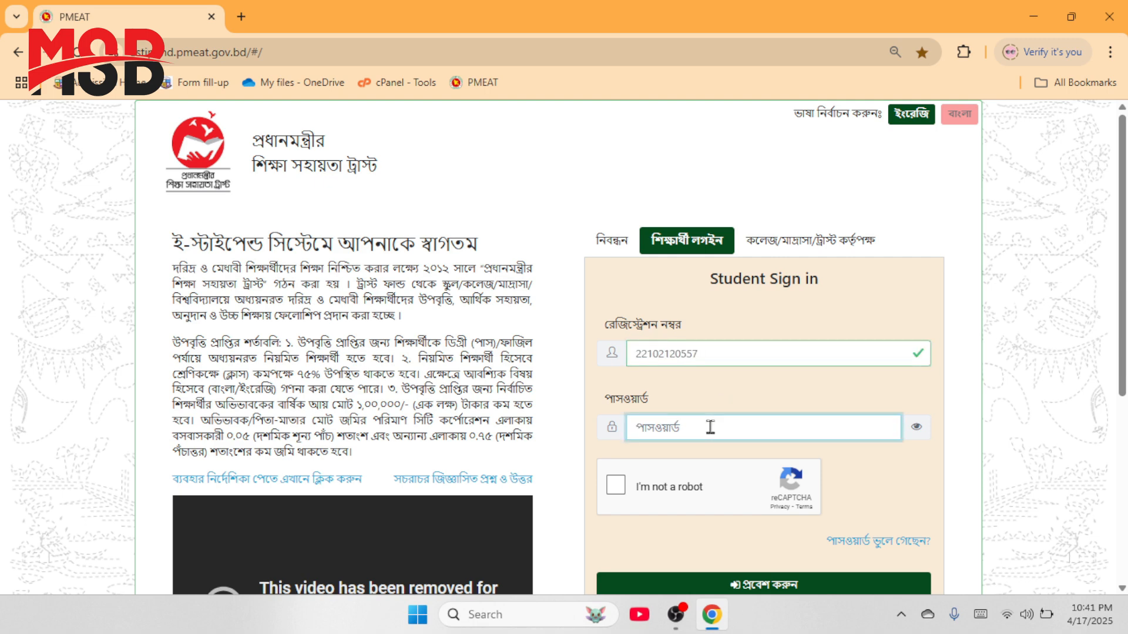
pyautogui.hotkey('ctrl', 'v')
pyautogui.click(614, 489)
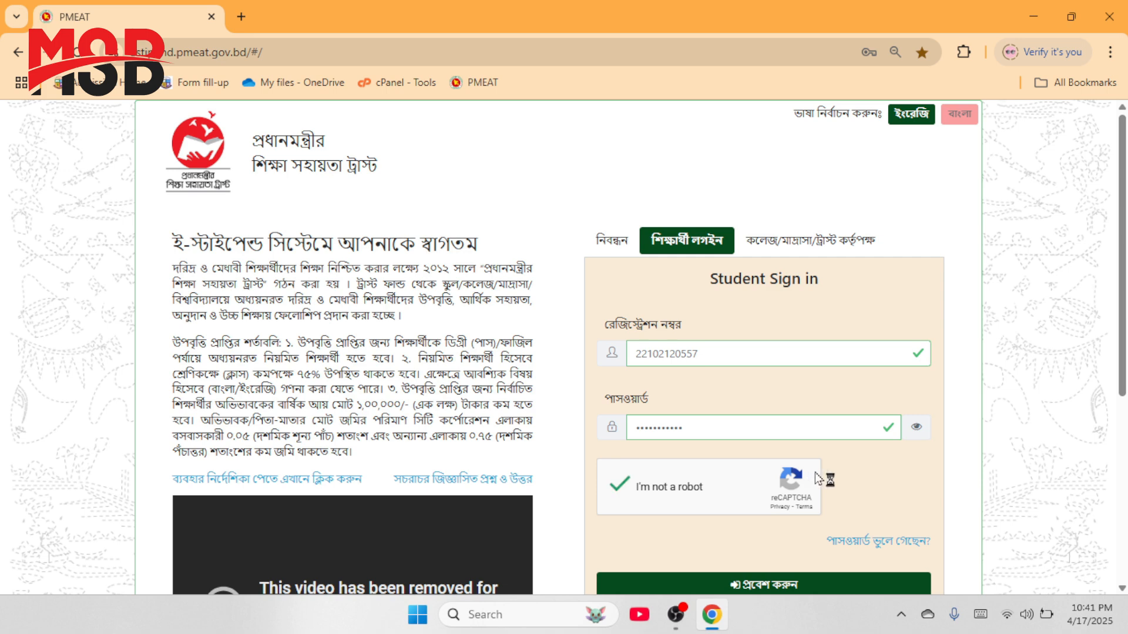
pyautogui.scroll(-1, 816, 472)
pyautogui.click(788, 511)
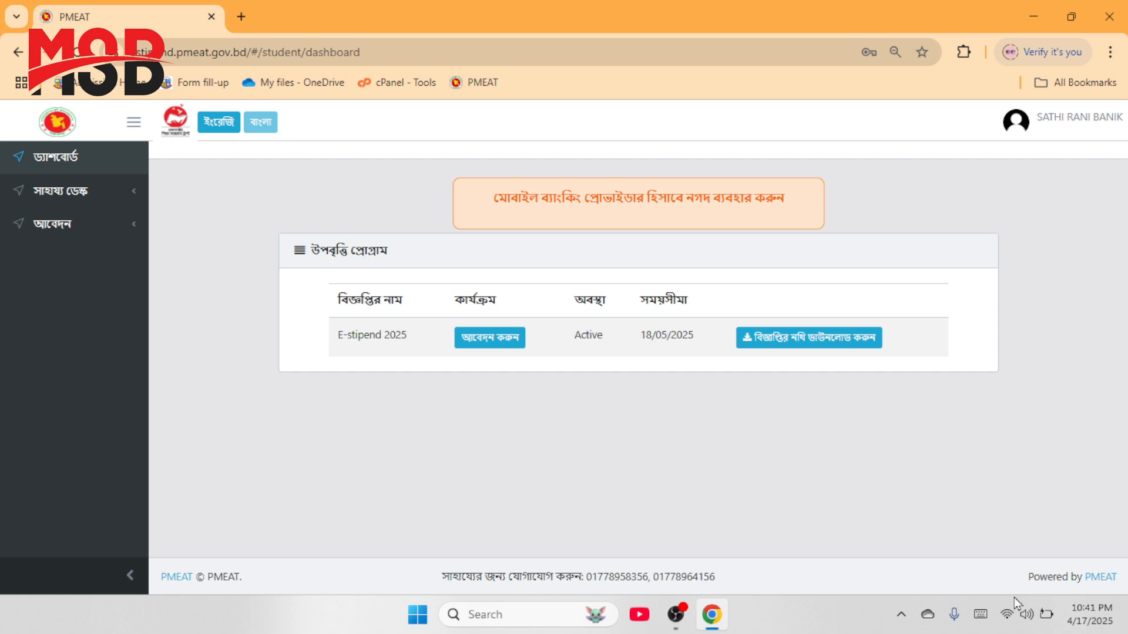
pyautogui.click(1097, 624)
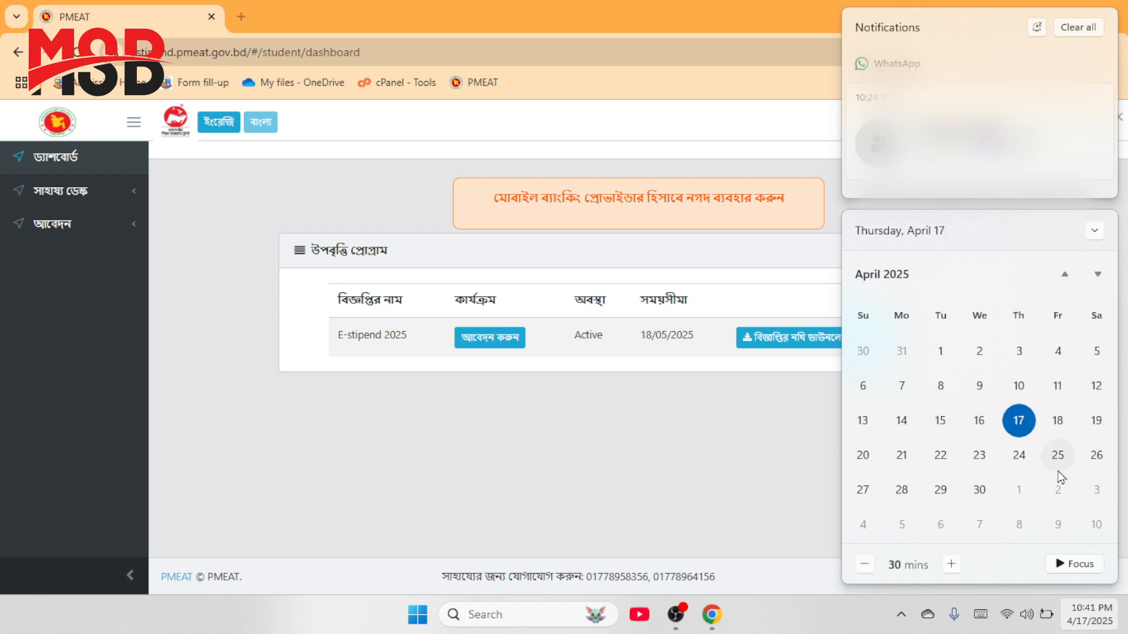
pyautogui.click(1096, 275)
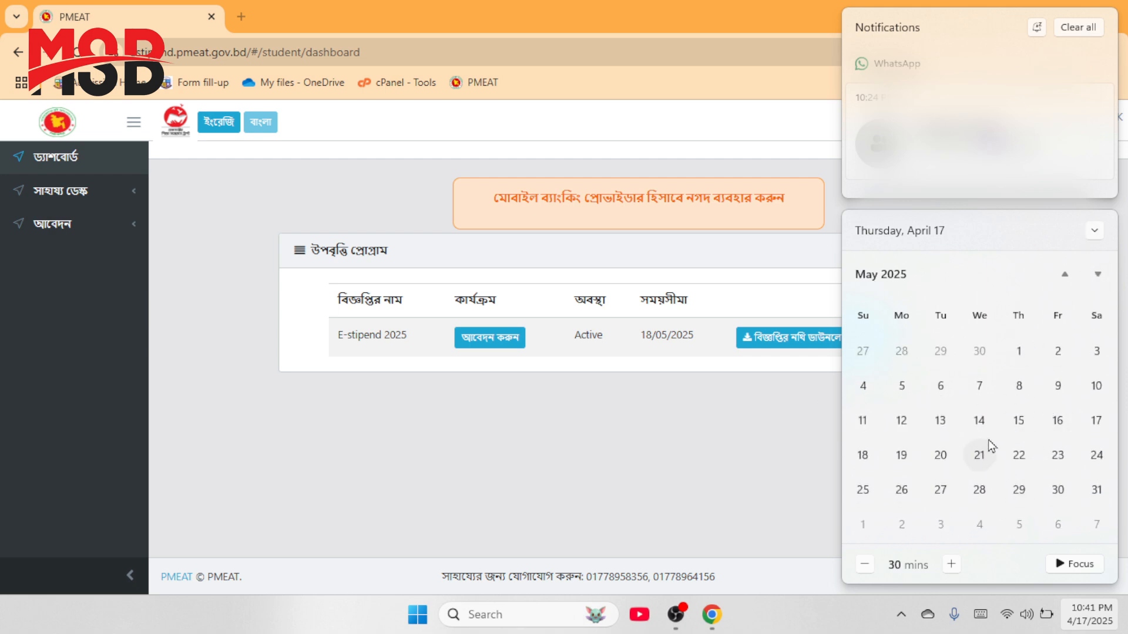
pyautogui.click(863, 467)
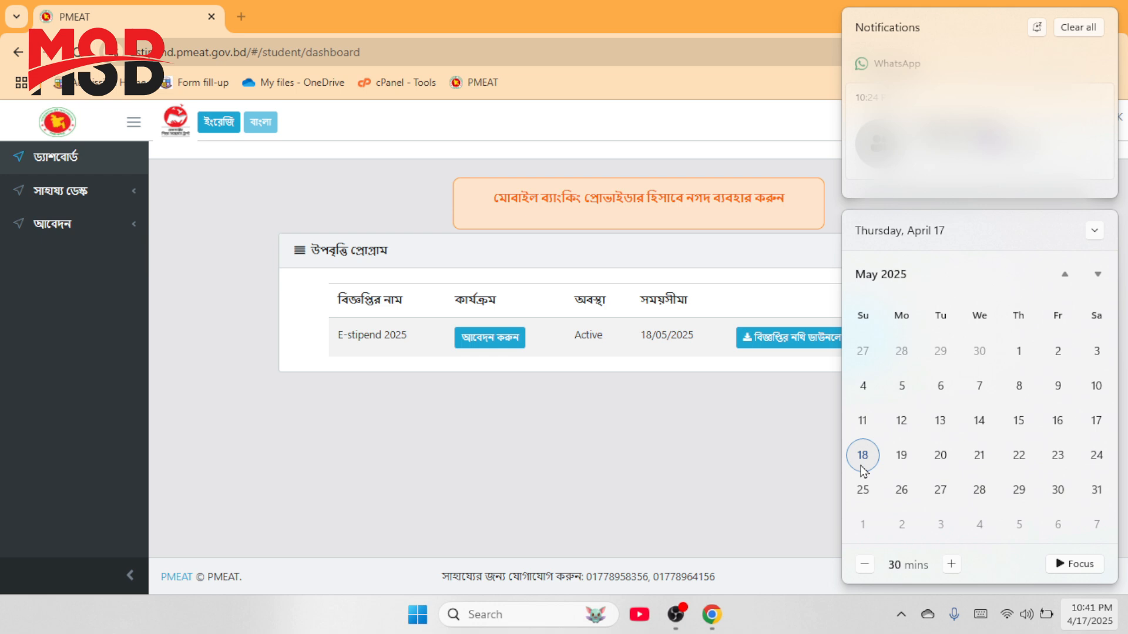
pyautogui.click(539, 470)
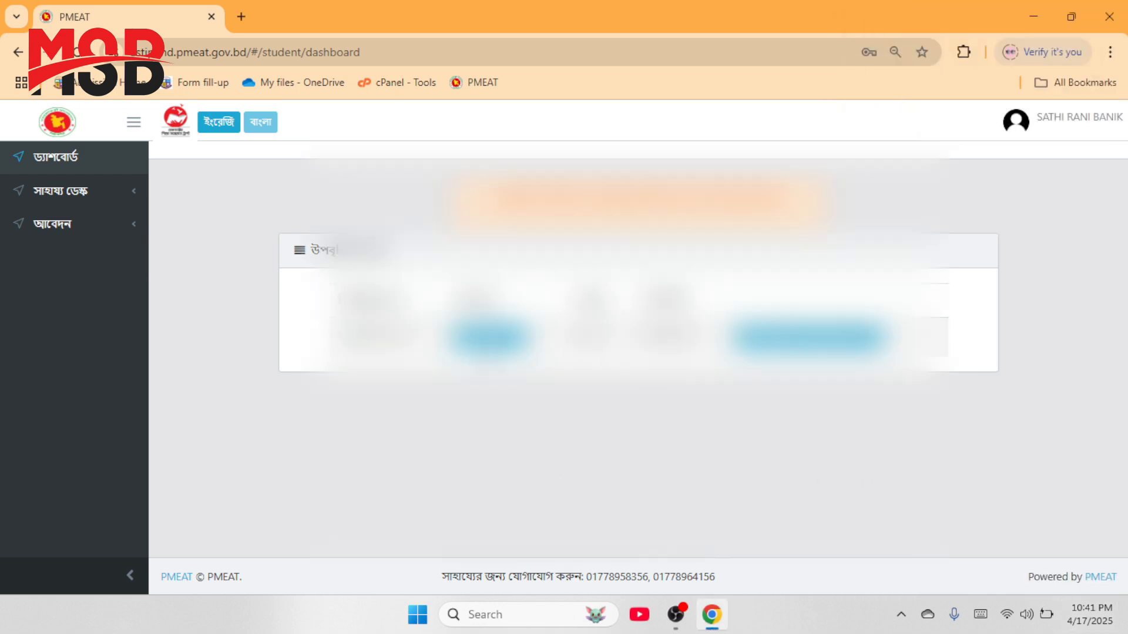
# Step: Start the E-stipend 2025 application and scroll through the pre-filled form
pyautogui.click(496, 342)
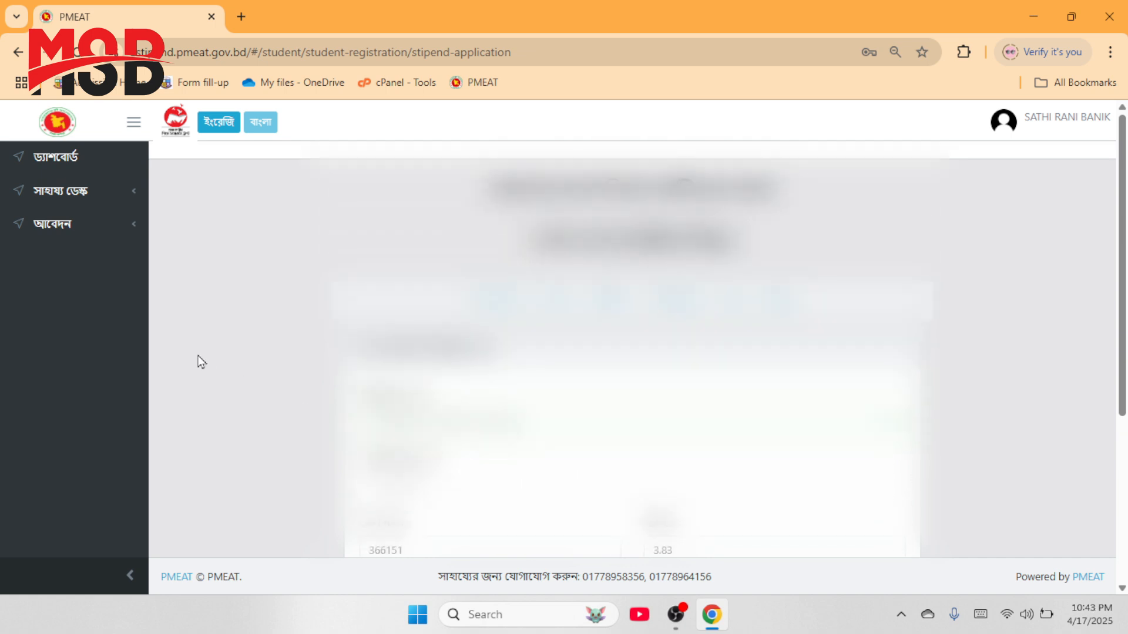
pyautogui.scroll(-4, 217, 382)
pyautogui.scroll(4, 217, 382)
pyautogui.scroll(-3, 217, 382)
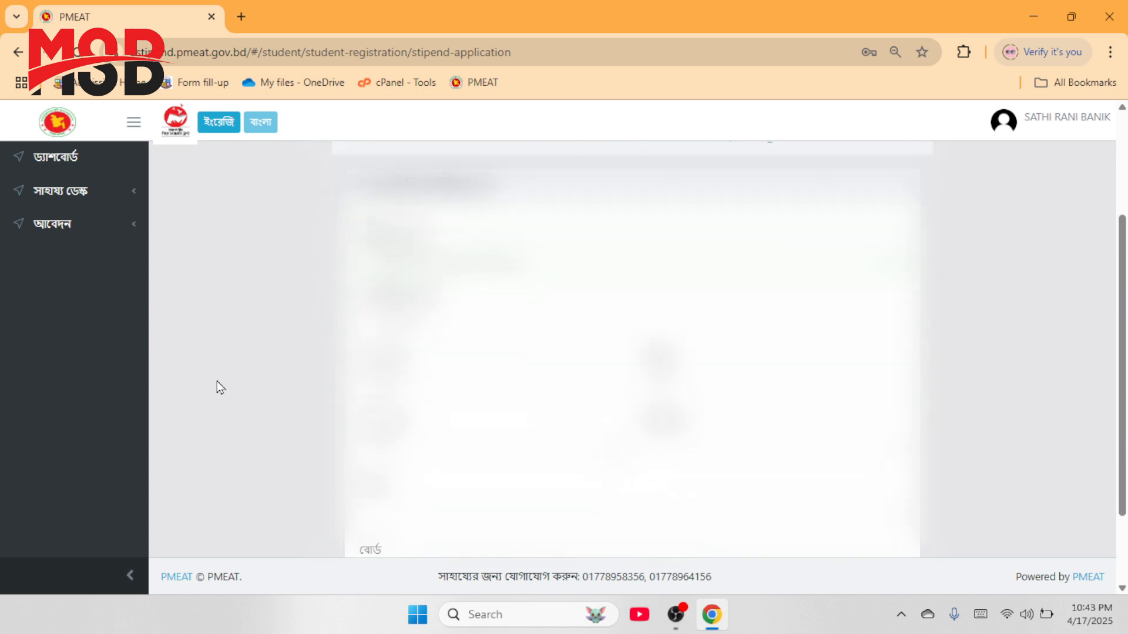
pyautogui.scroll(3, 216, 381)
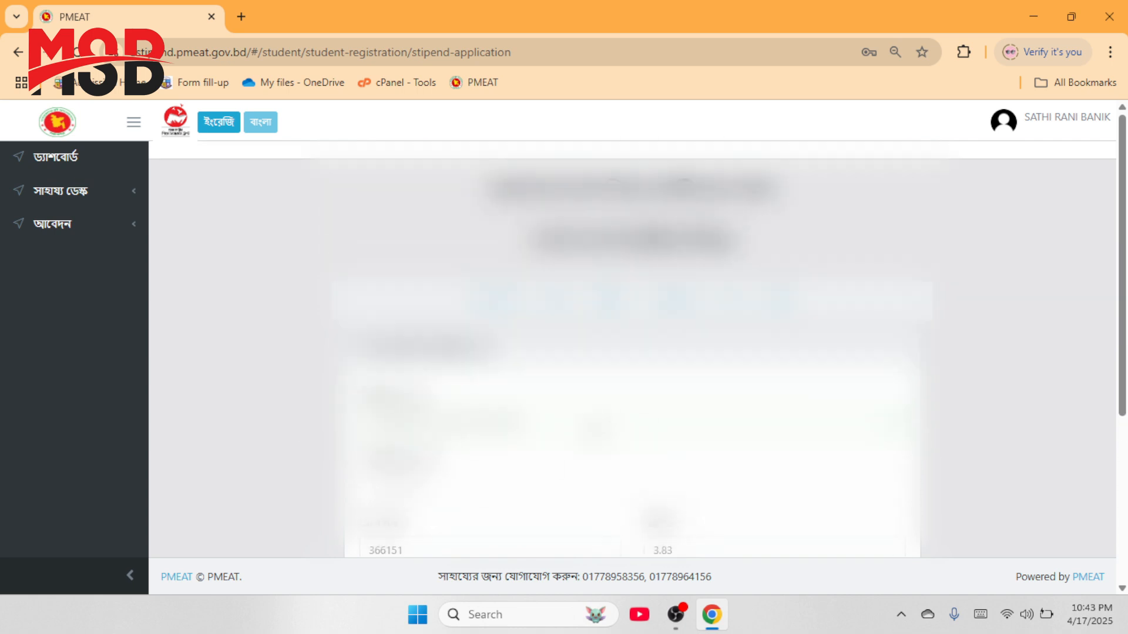
pyautogui.scroll(-3, 633, 349)
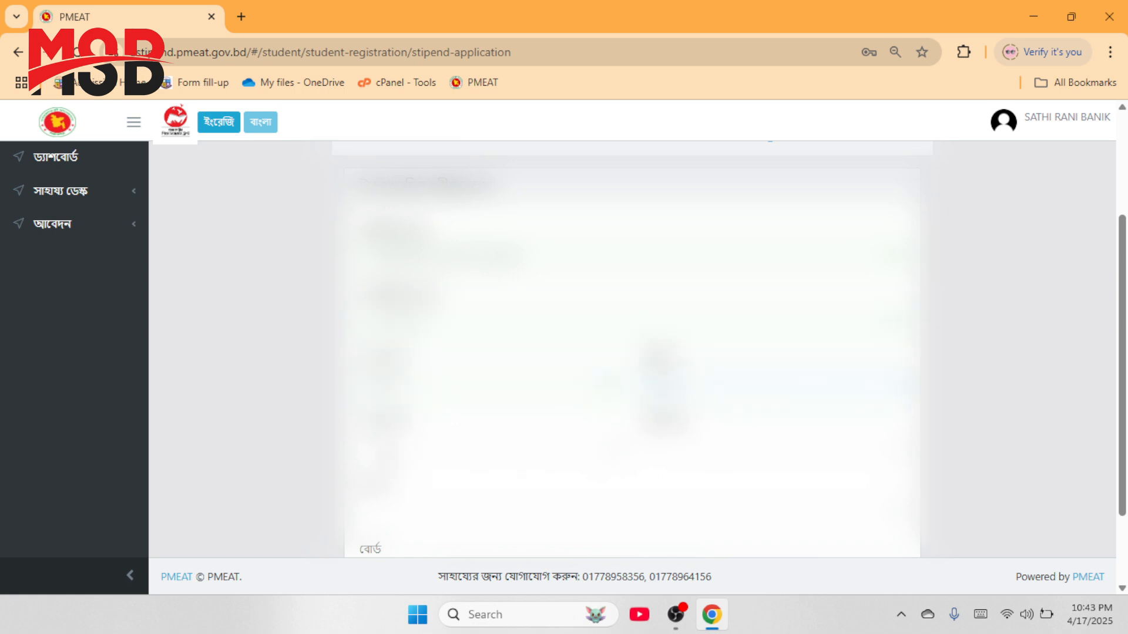
# Step: Set the academic year to 2019-2020 in the degree details
pyautogui.scroll(-3, 993, 448)
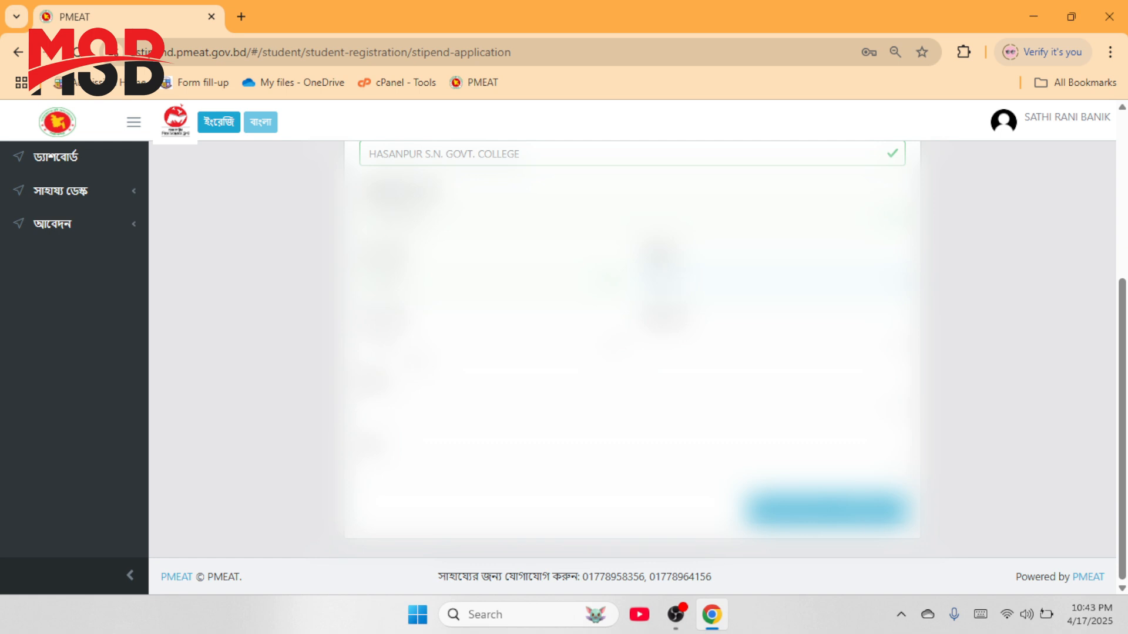
pyautogui.click(492, 344)
pyautogui.click(309, 354)
pyautogui.click(696, 344)
pyautogui.click(1114, 377)
pyautogui.click(696, 347)
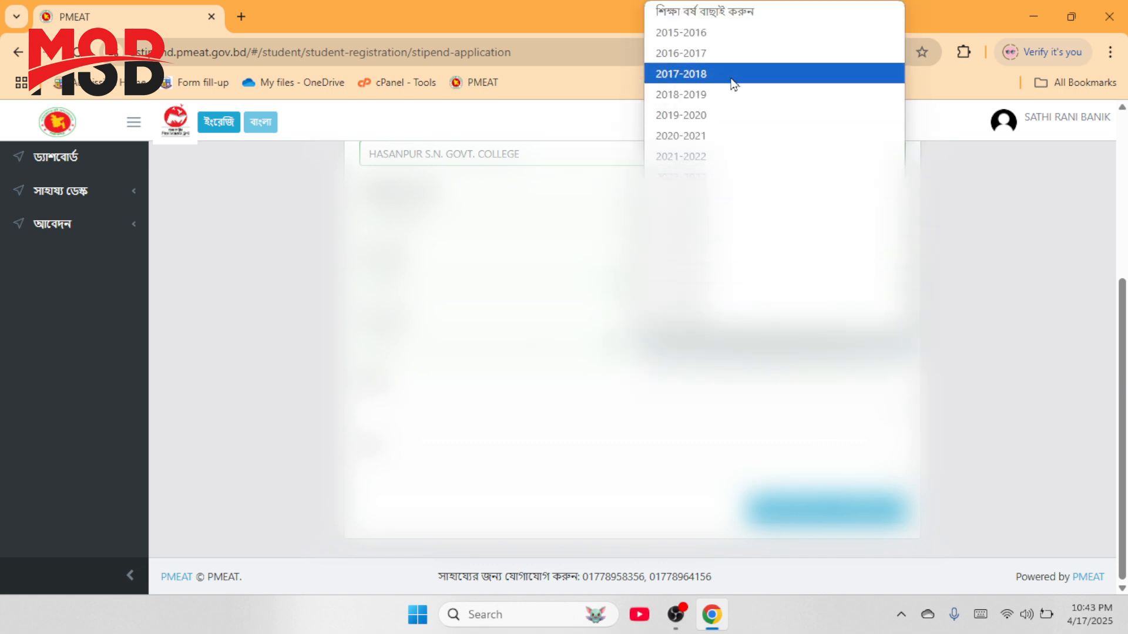
pyautogui.click(691, 116)
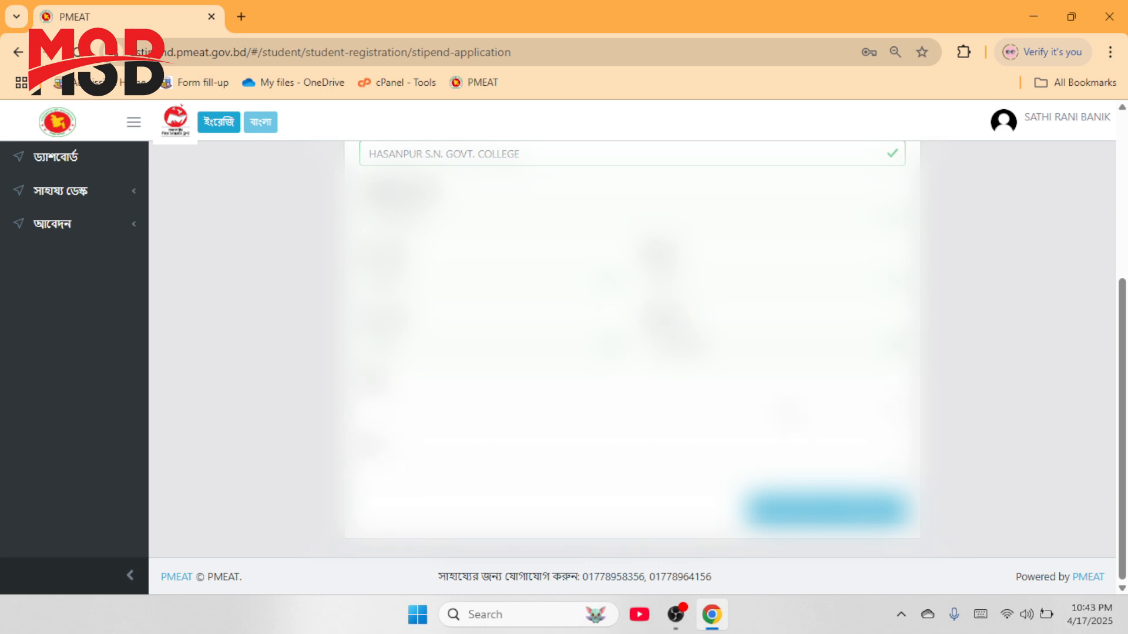
# Step: Fill the remaining year lists in the degree form and save the details
pyautogui.click(488, 345)
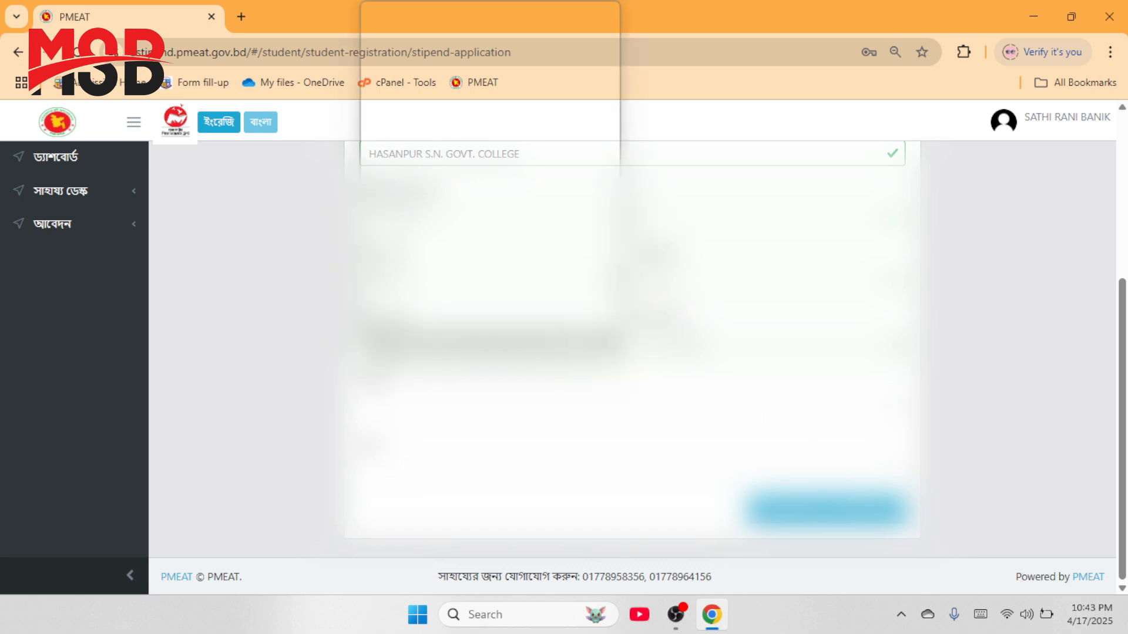
pyautogui.click(1101, 371)
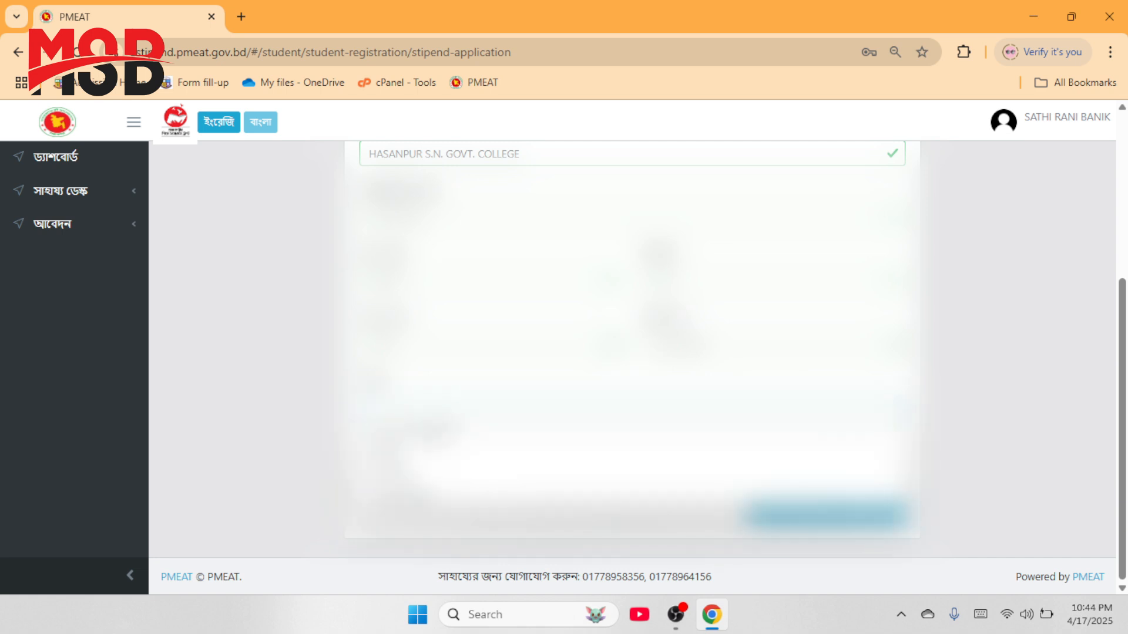
pyautogui.click(484, 477)
pyautogui.click(484, 473)
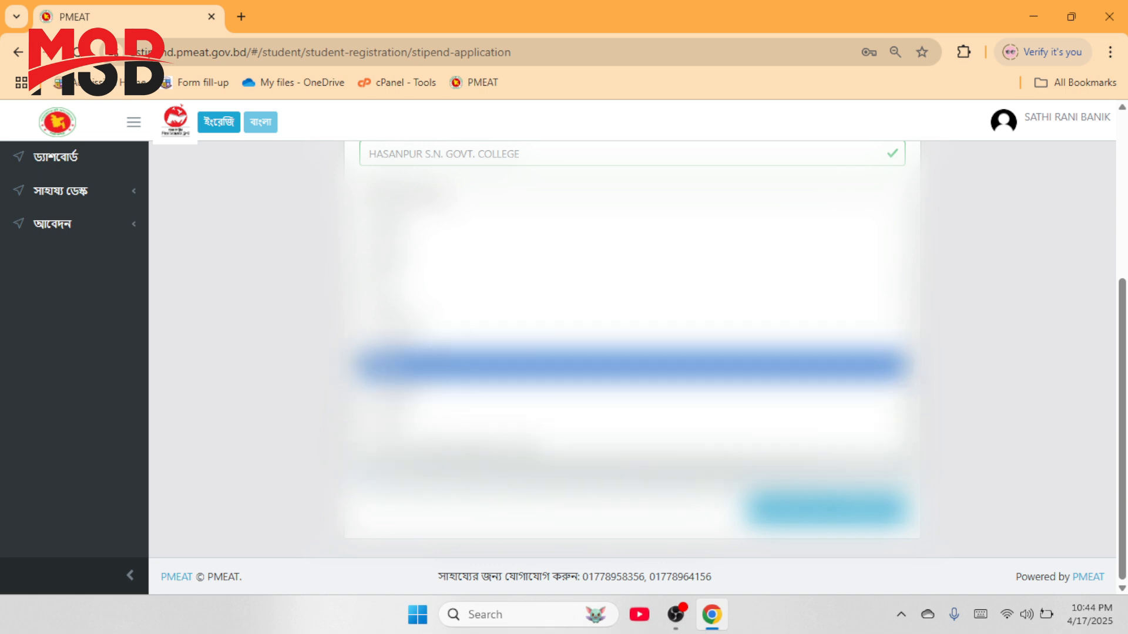
pyautogui.click(505, 262)
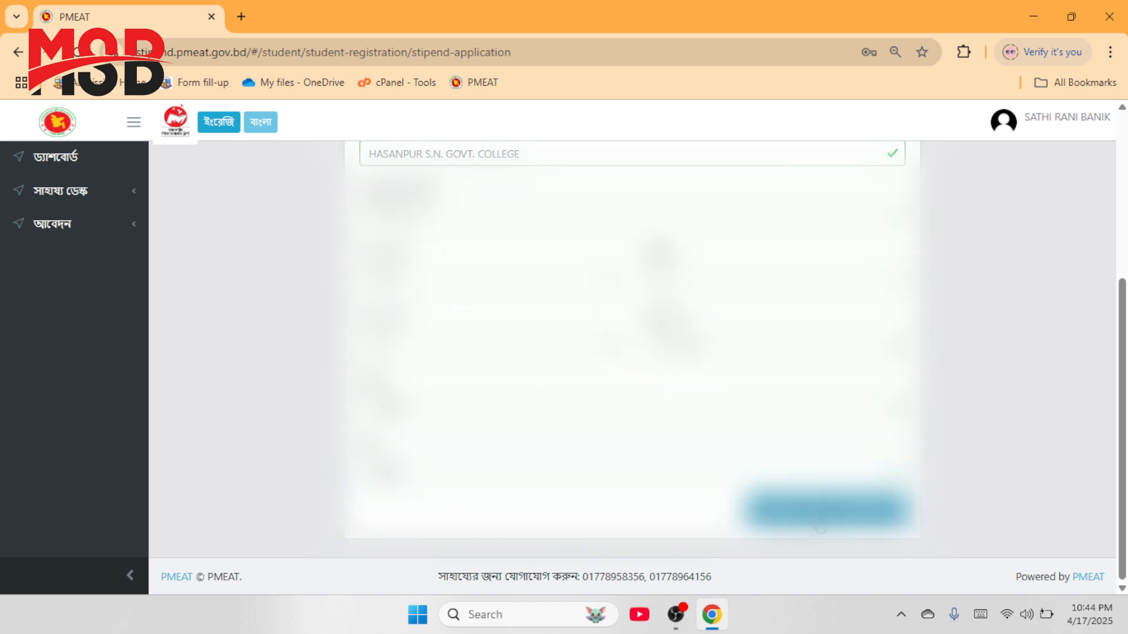
pyautogui.click(819, 517)
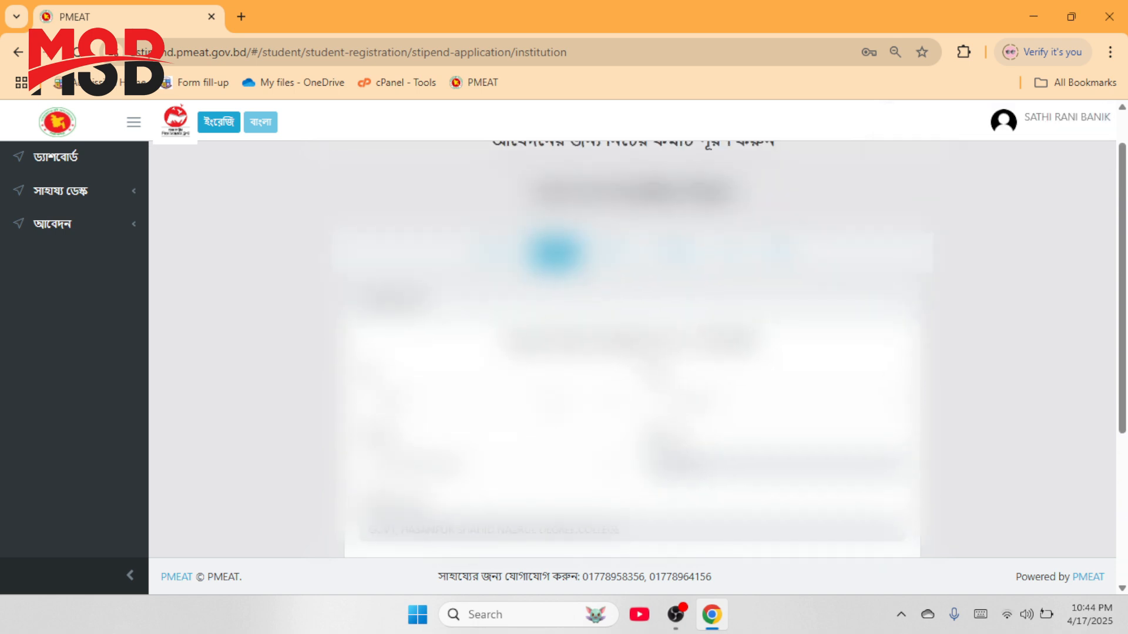
# Step: Choose the admission year on the institution details page
pyautogui.scroll(-3, 633, 347)
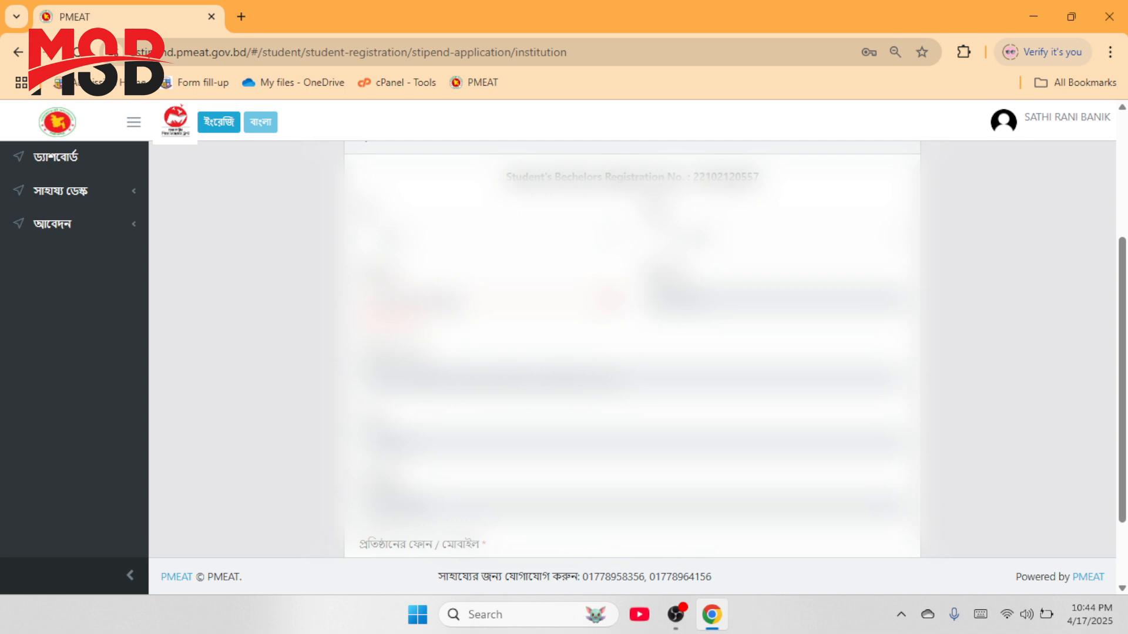
pyautogui.click(496, 300)
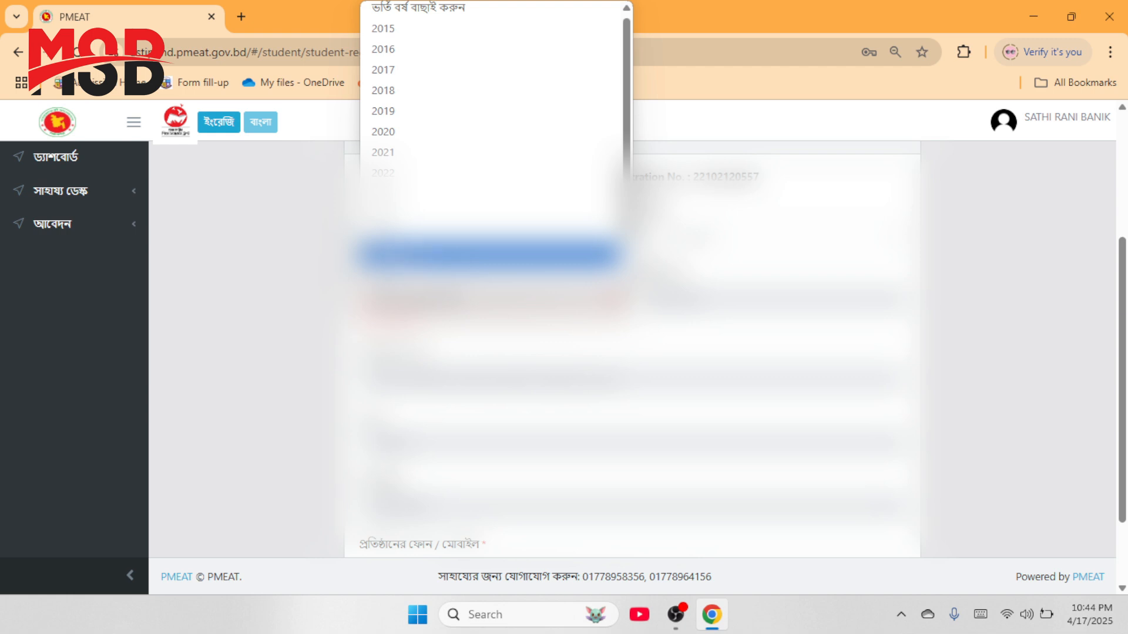
pyautogui.click(406, 194)
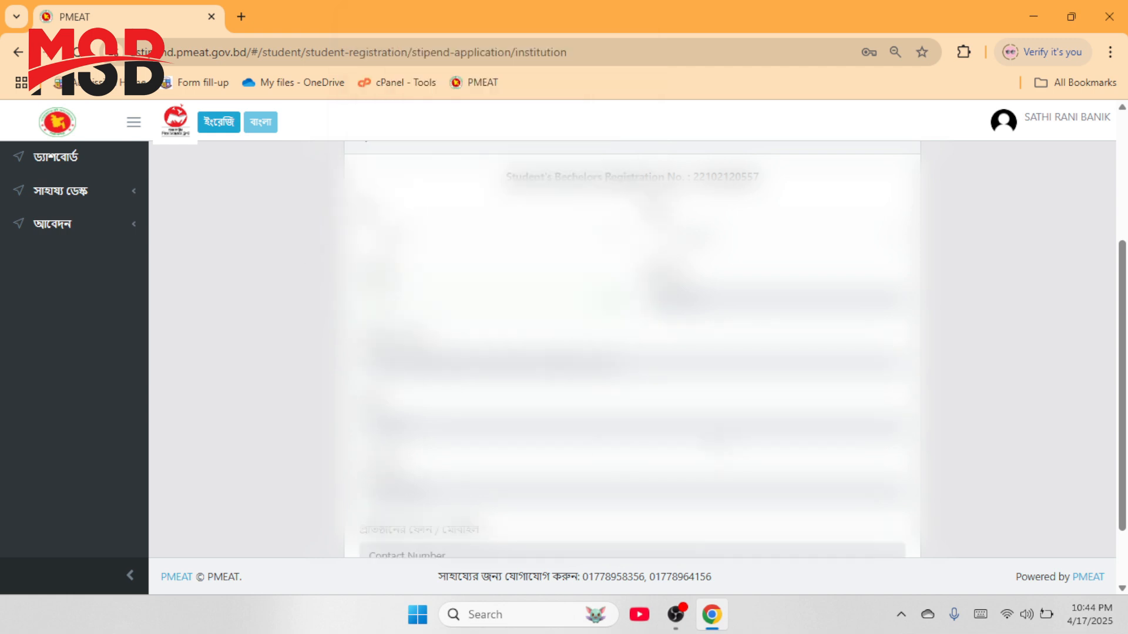
pyautogui.scroll(-3, 864, 528)
# Step: Save the institution details, then type the student's birth registration number
pyautogui.click(864, 528)
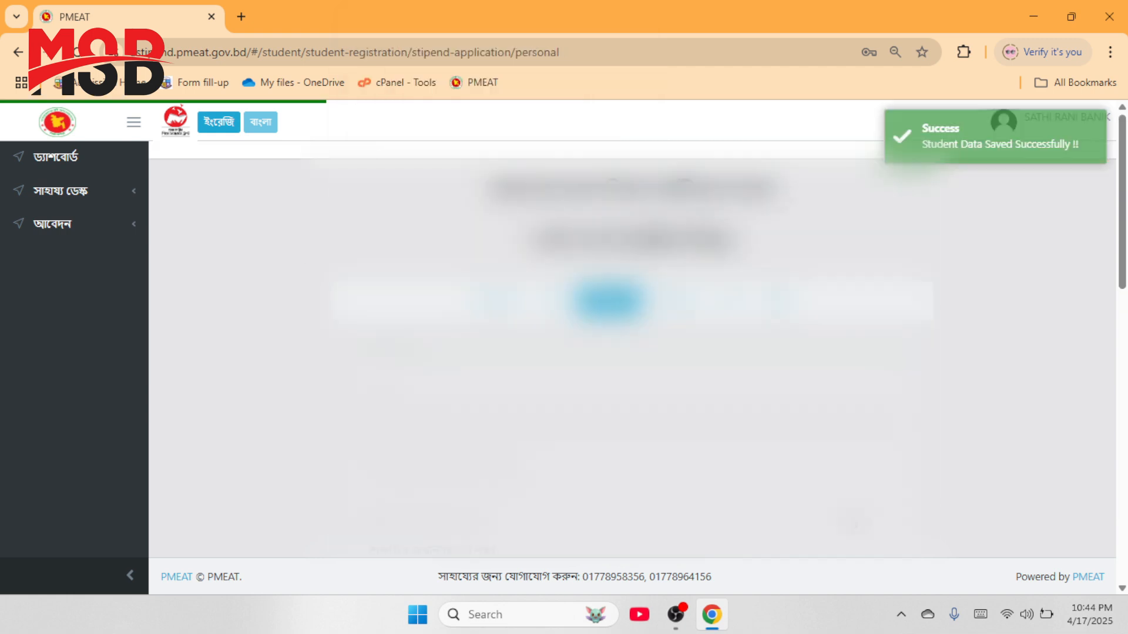
pyautogui.scroll(-4, 722, 435)
pyautogui.scroll(2, 704, 438)
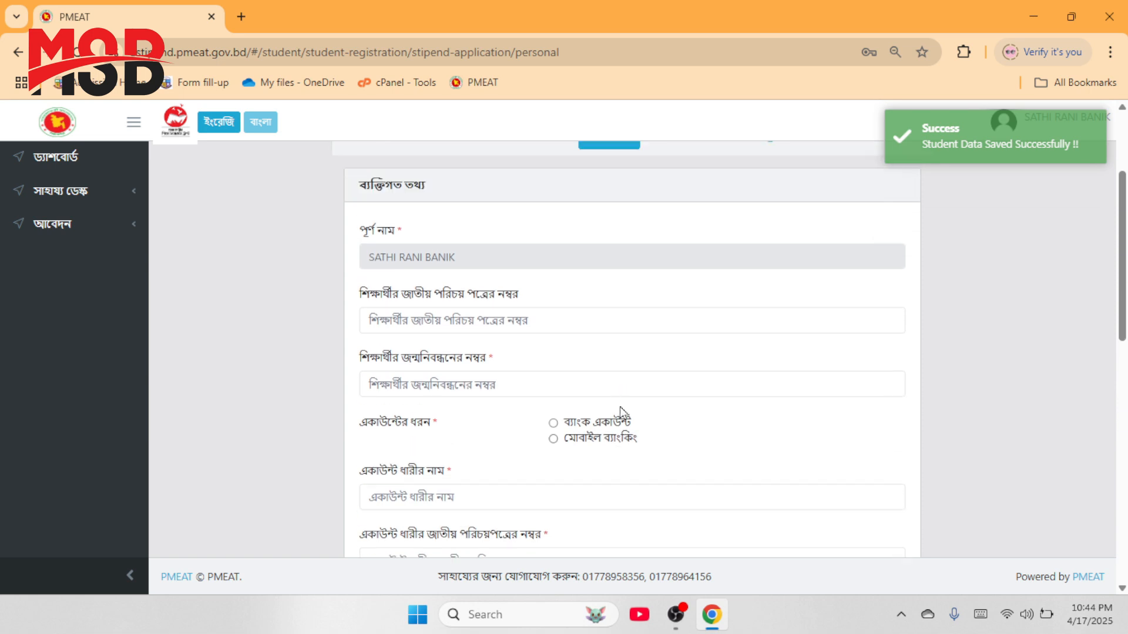
pyautogui.scroll(3, 473, 330)
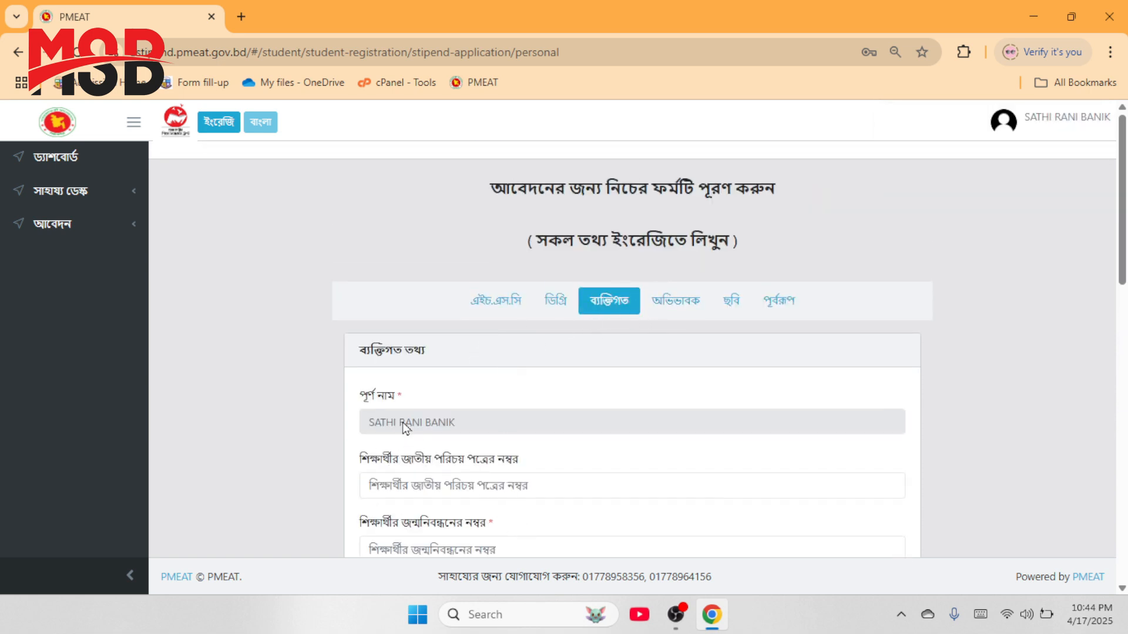
pyautogui.scroll(-1, 391, 415)
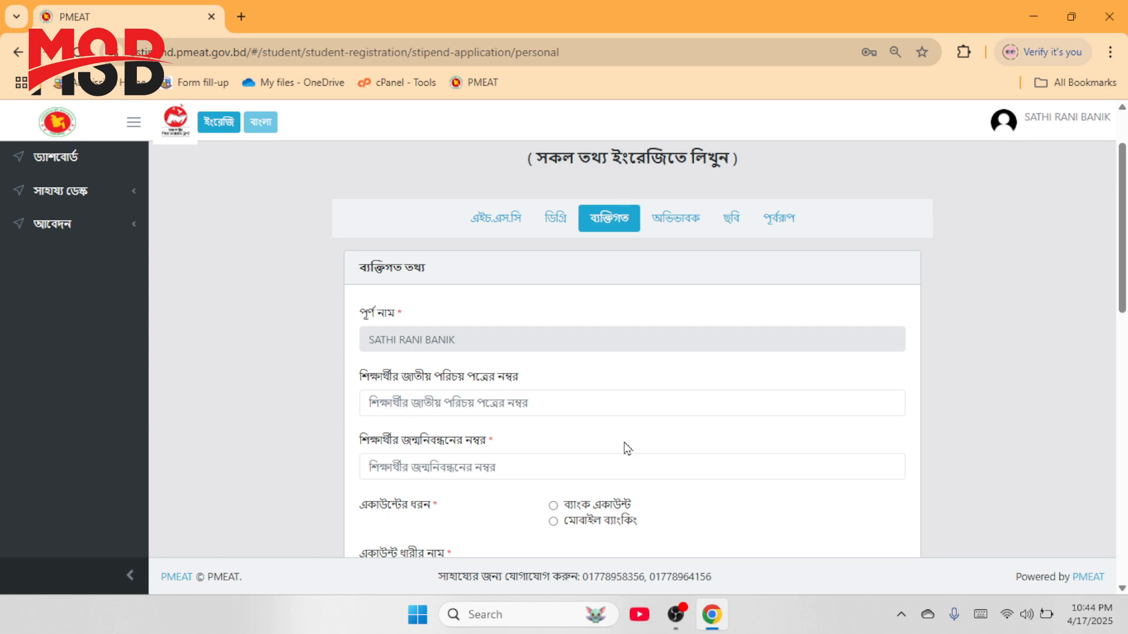
pyautogui.click(458, 466)
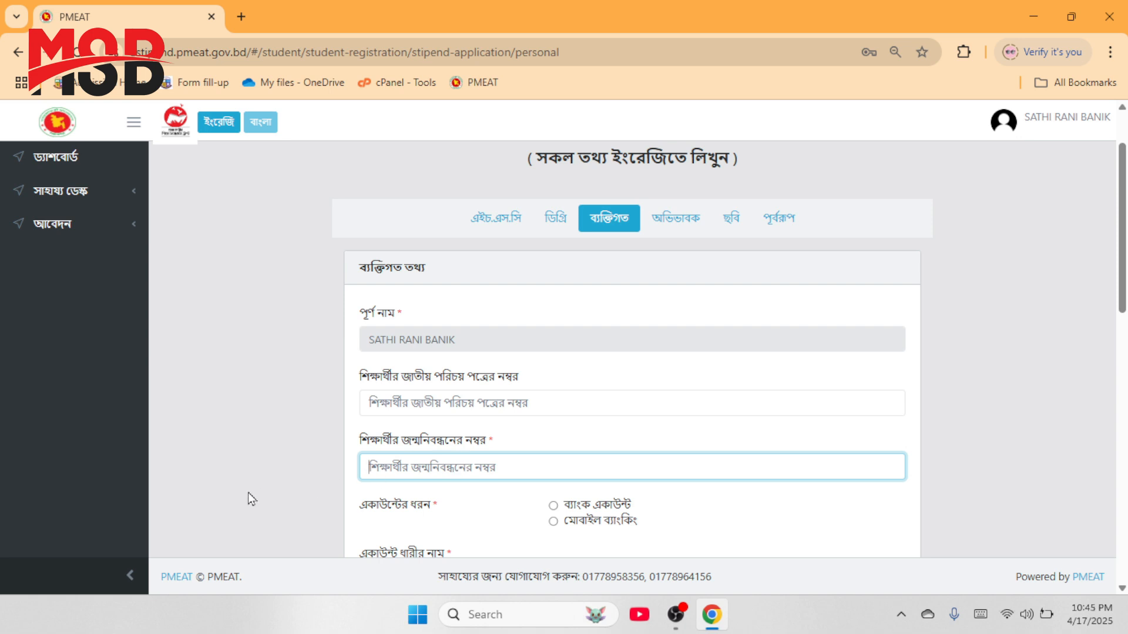
pyautogui.scroll(-1, 248, 492)
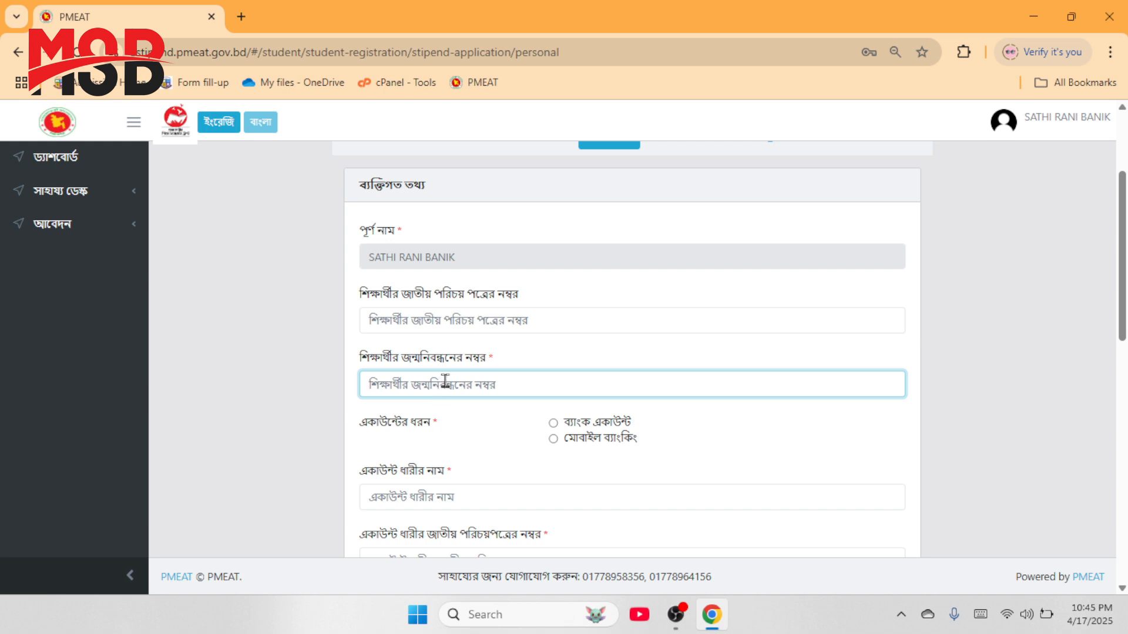
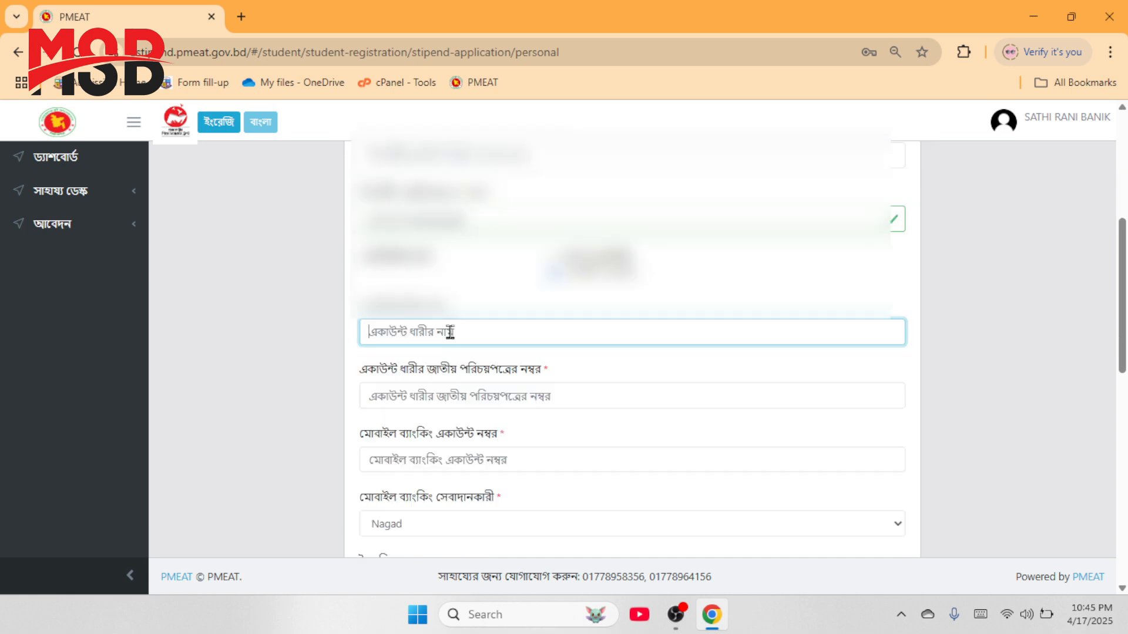
# Step: Keep mobile banking as account type and start entering the account holder's name
pyautogui.click(297, 292)
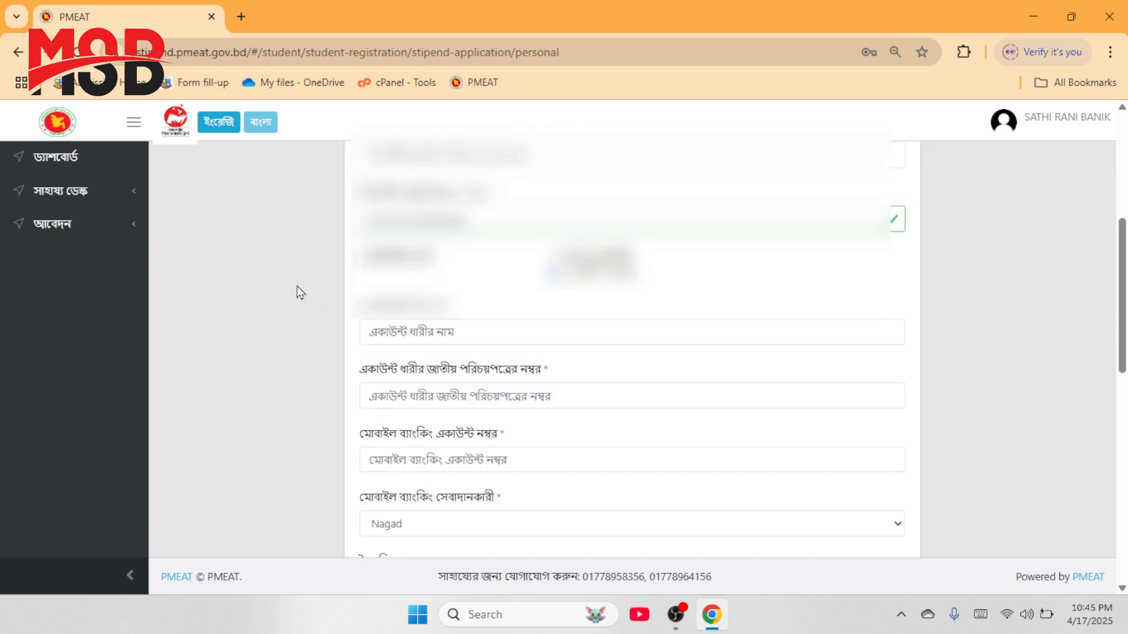
pyautogui.scroll(5, 297, 292)
pyautogui.scroll(-4, 298, 288)
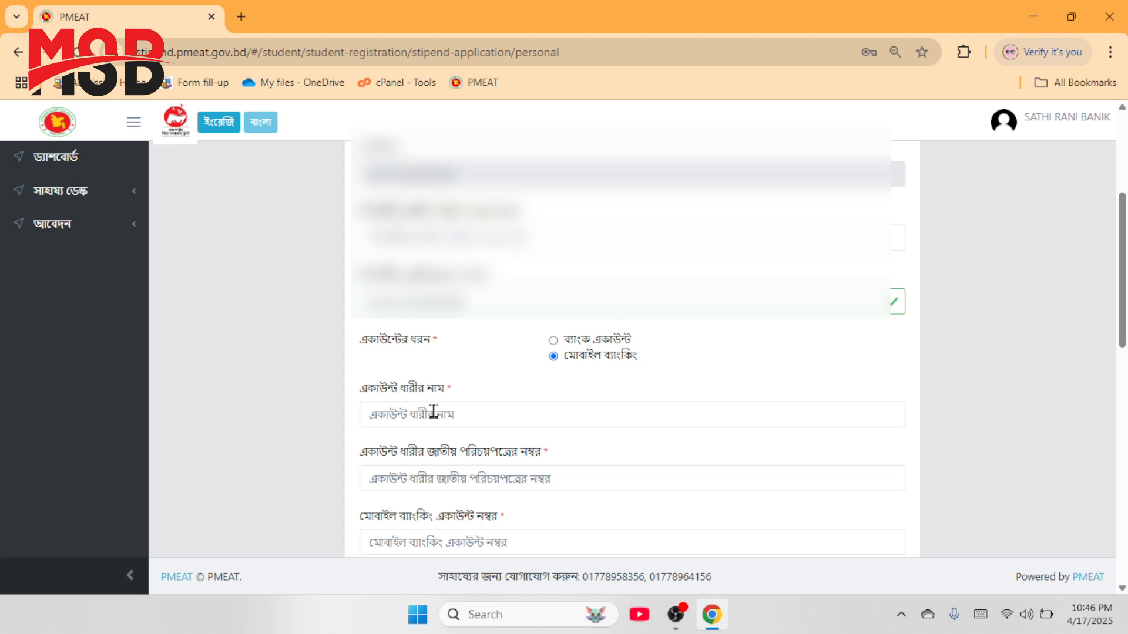
pyautogui.click(434, 411)
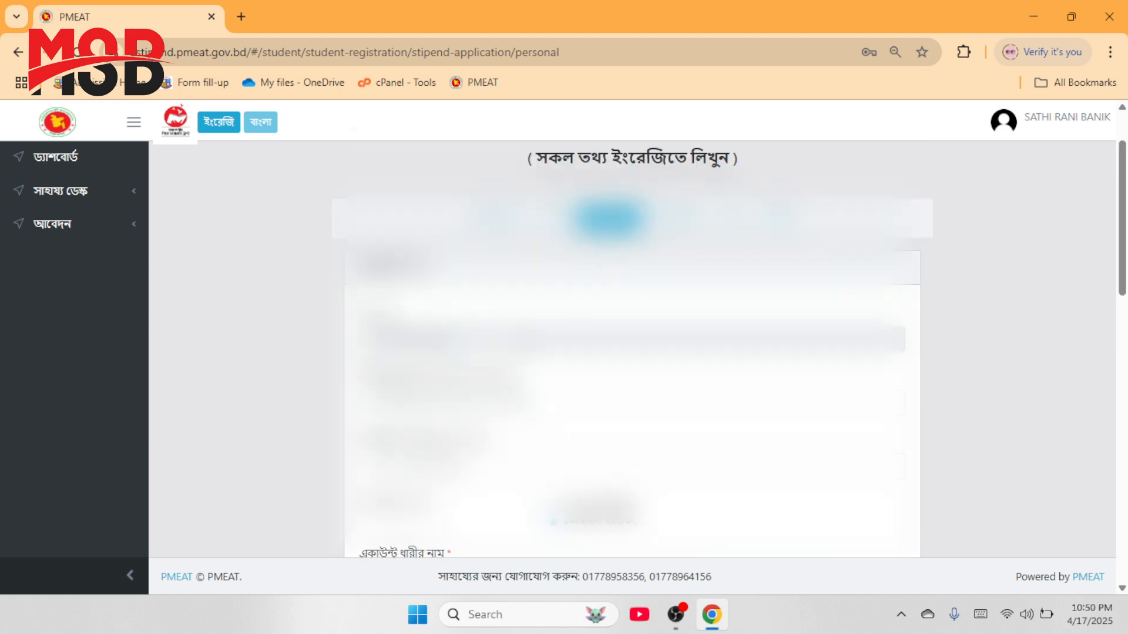
# Step: Submit the personal information form, which returns an 'Unparseable date: NaN/NaN/NaN' error
pyautogui.scroll(-12, 633, 349)
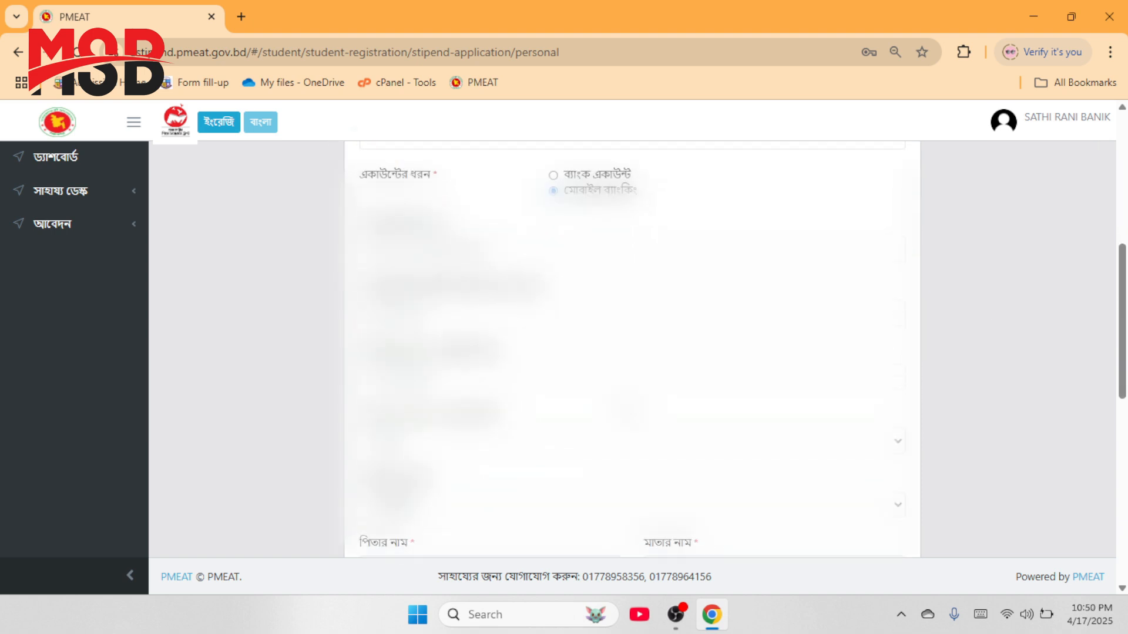
pyautogui.scroll(-2, 632, 349)
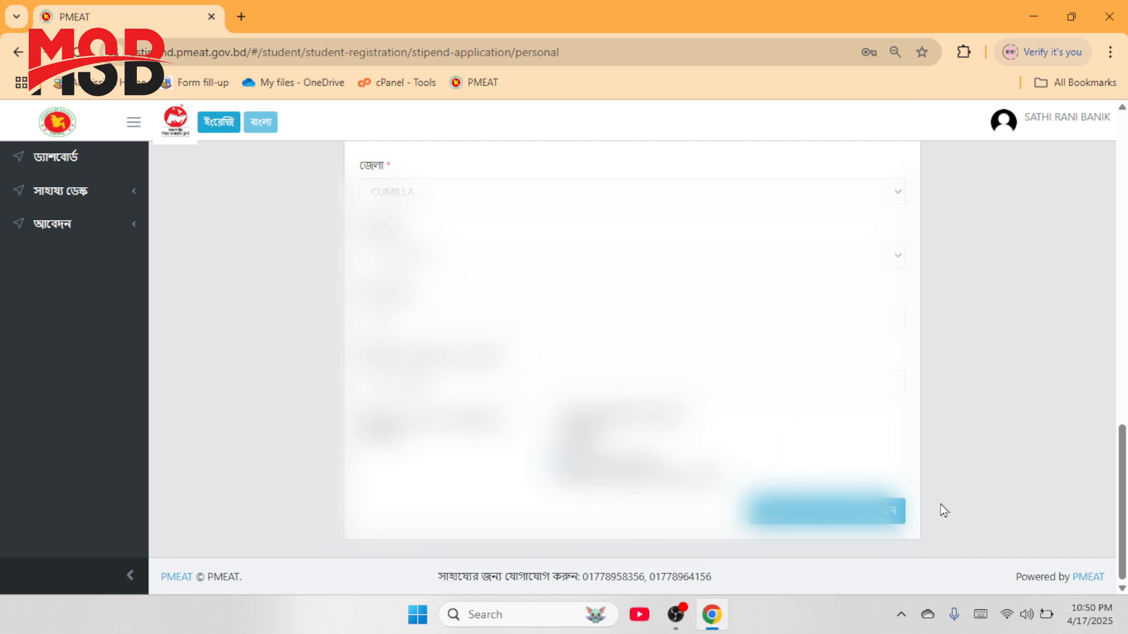
pyautogui.scroll(1, 954, 517)
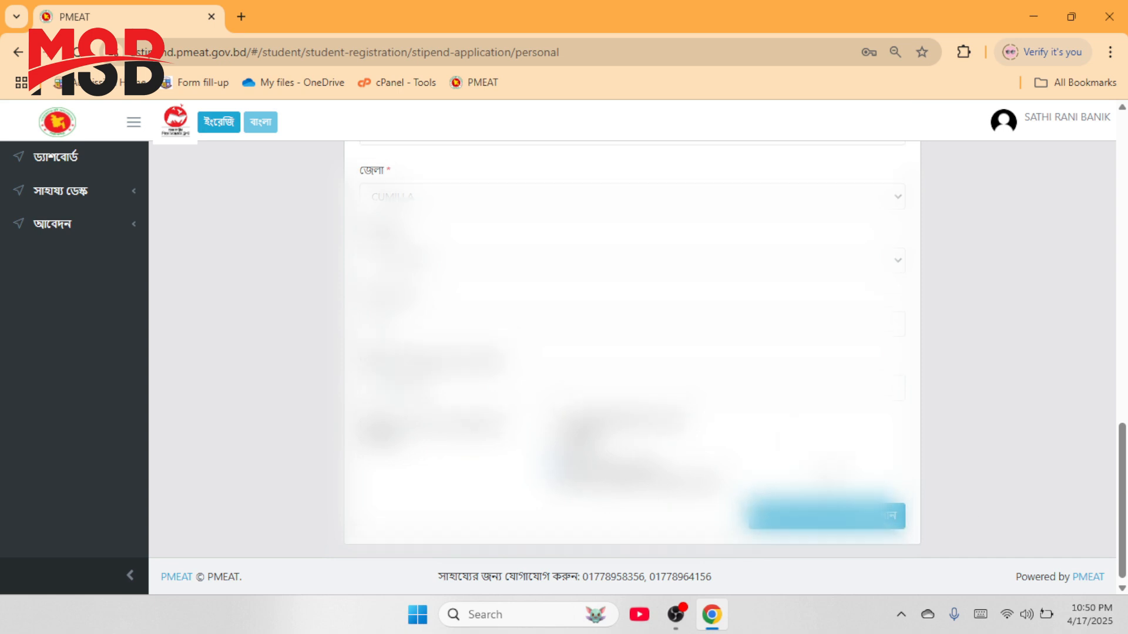
pyautogui.scroll(2, 632, 349)
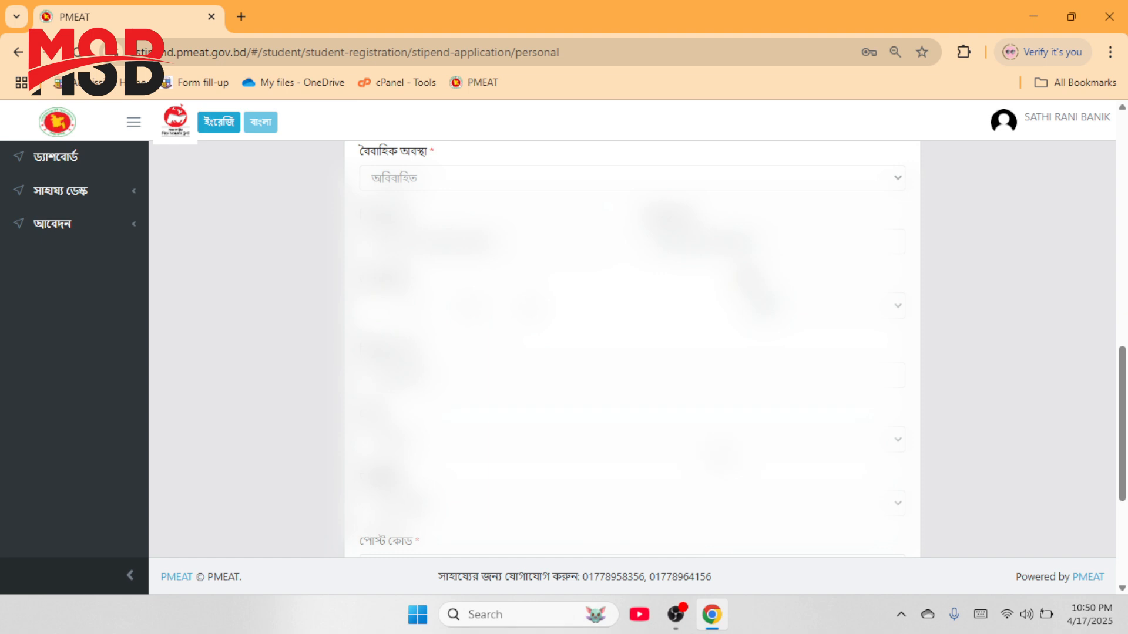
pyautogui.scroll(1, 632, 350)
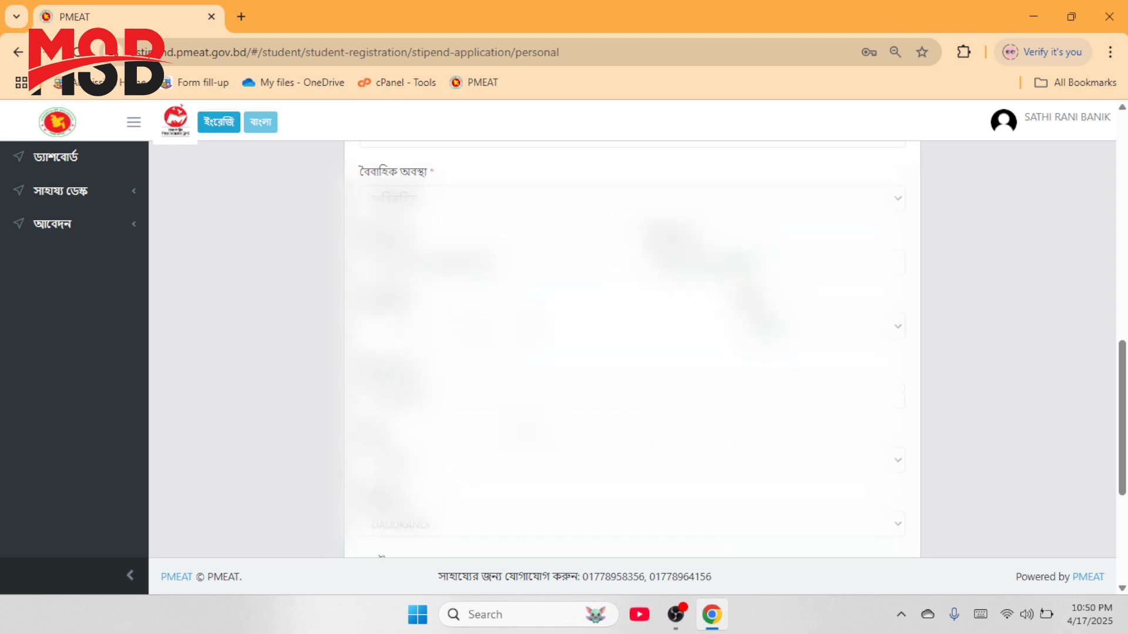
pyautogui.scroll(-3, 329, 270)
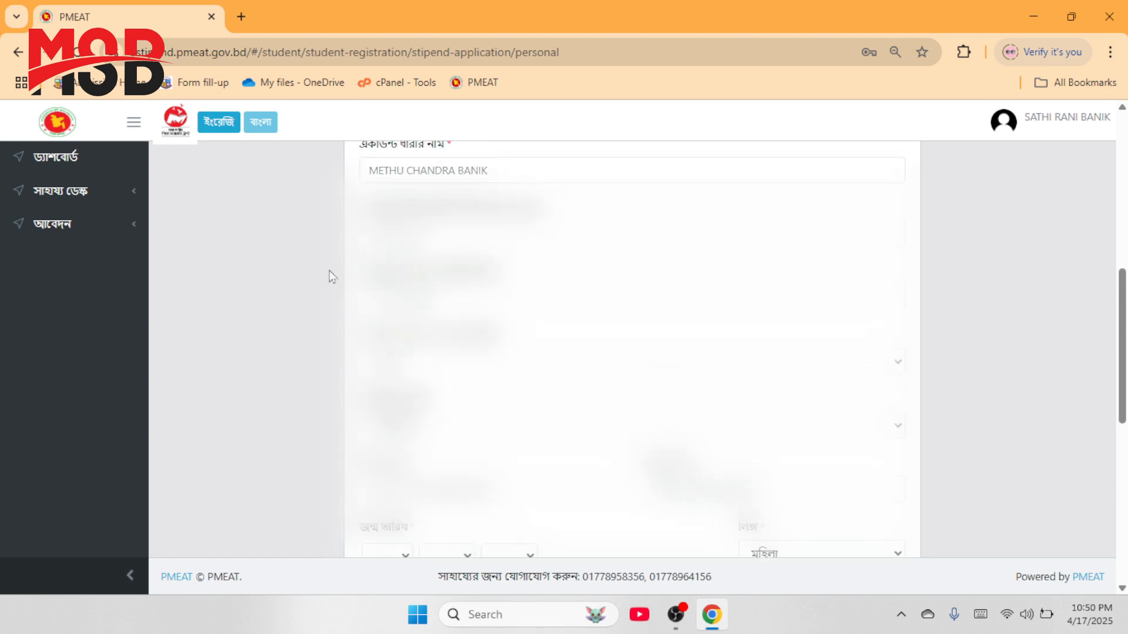
pyautogui.scroll(5, 632, 350)
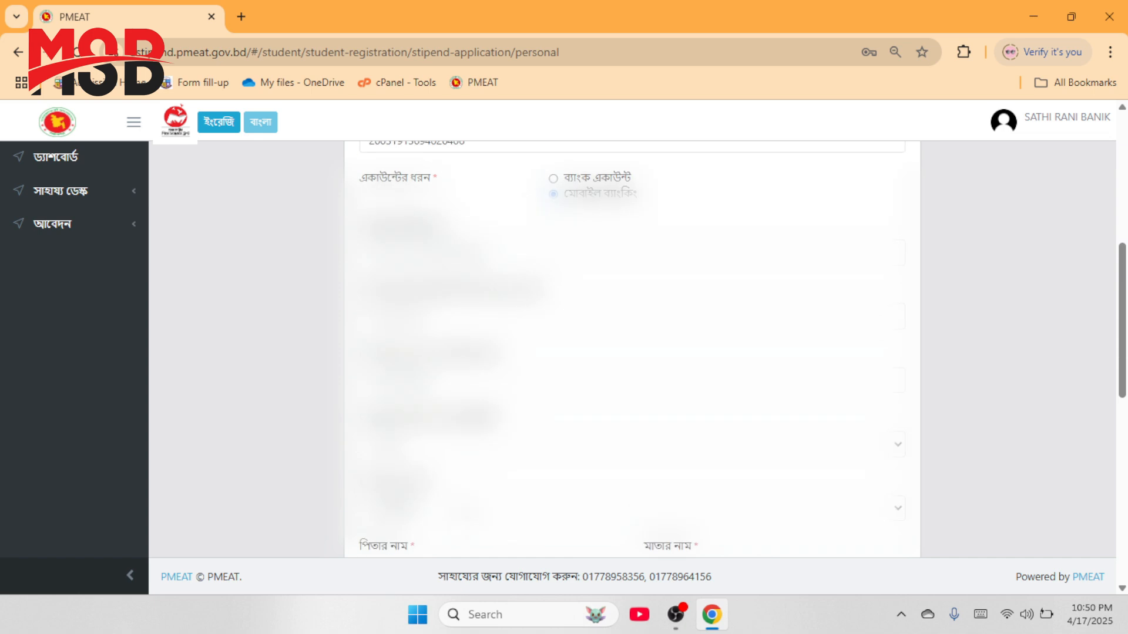
pyautogui.scroll(5, 632, 350)
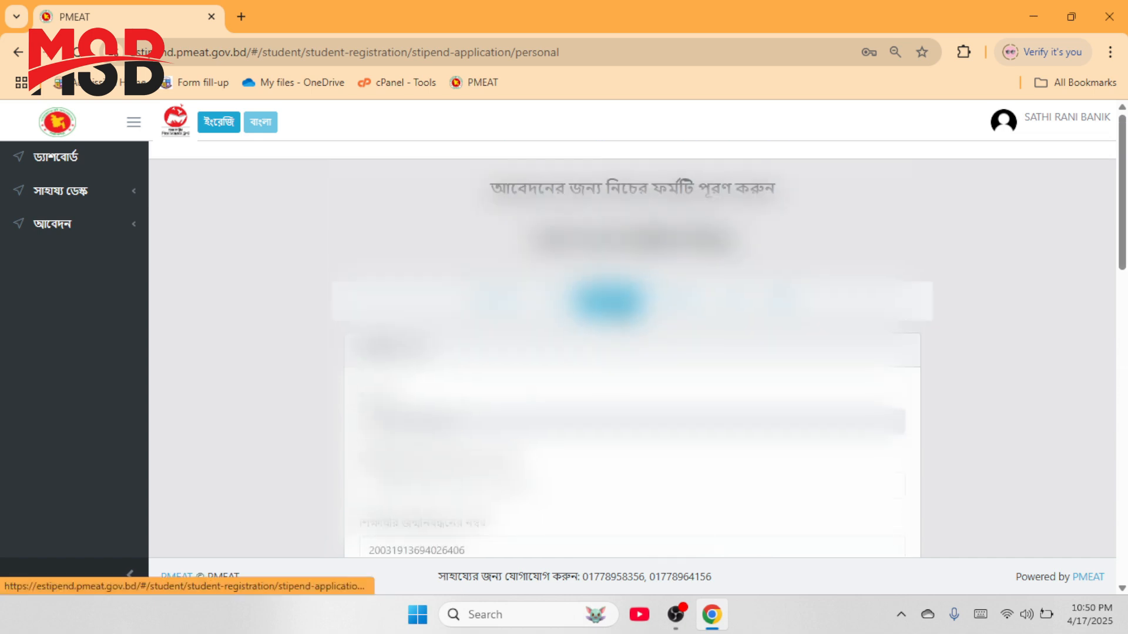
pyautogui.scroll(-5, 633, 349)
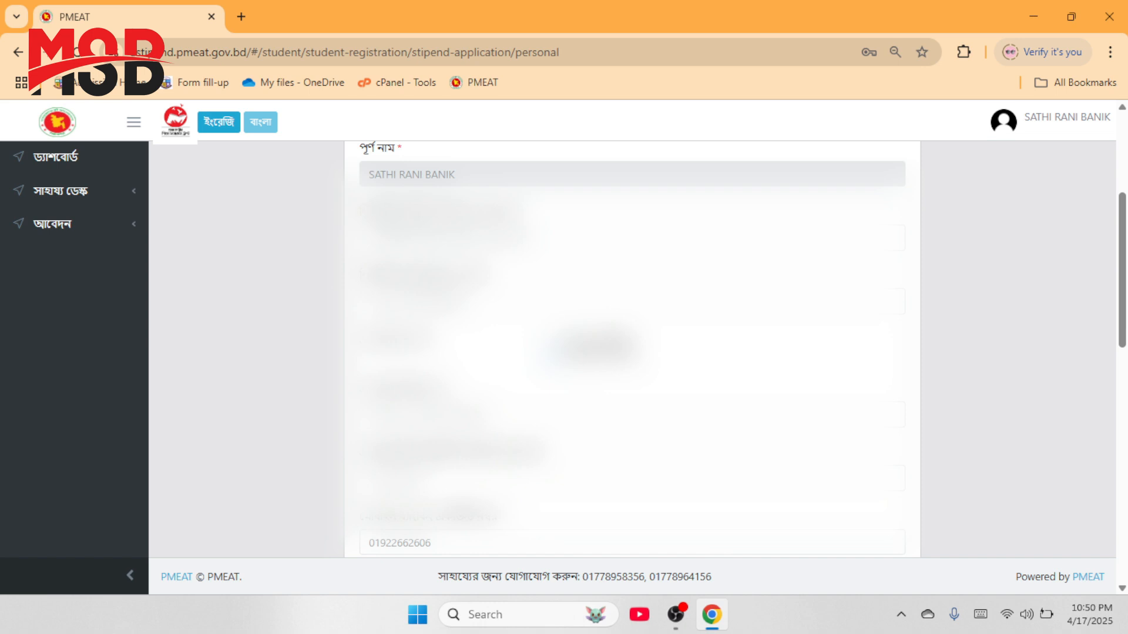
pyautogui.scroll(-10, 632, 349)
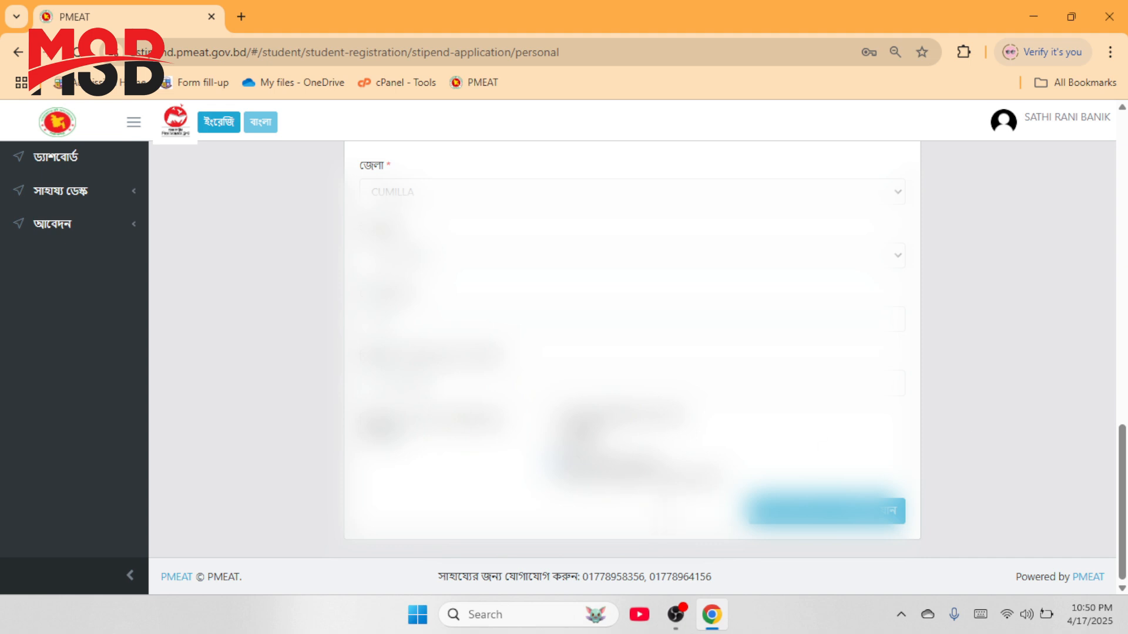
pyautogui.scroll(5, 656, 526)
pyautogui.scroll(-5, 657, 527)
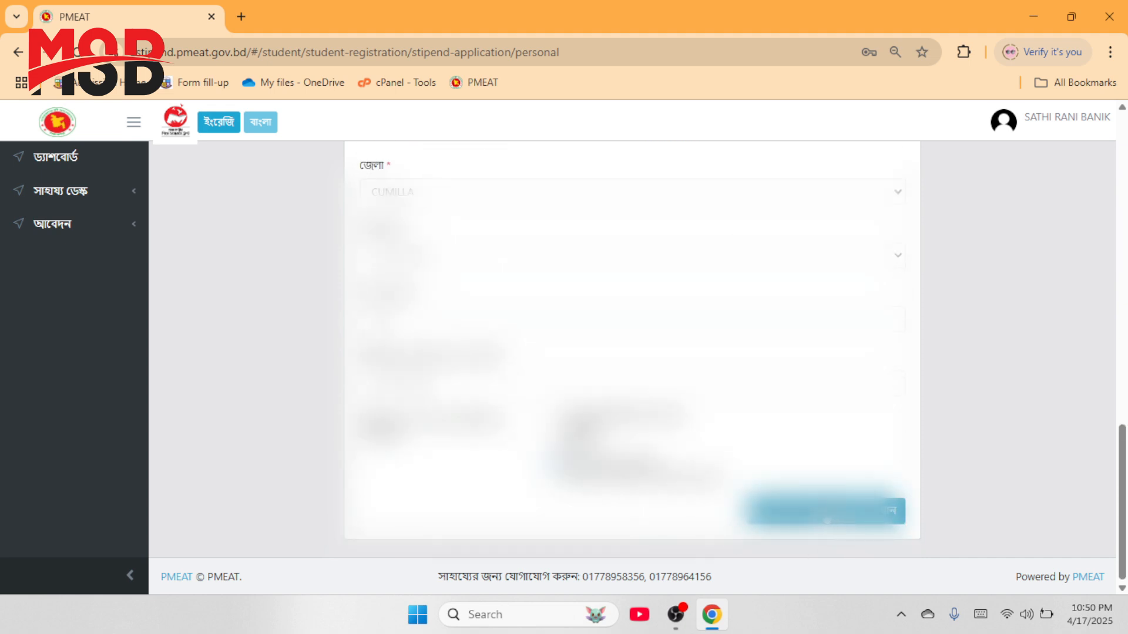
pyautogui.click(846, 521)
pyautogui.scroll(10, 1004, 340)
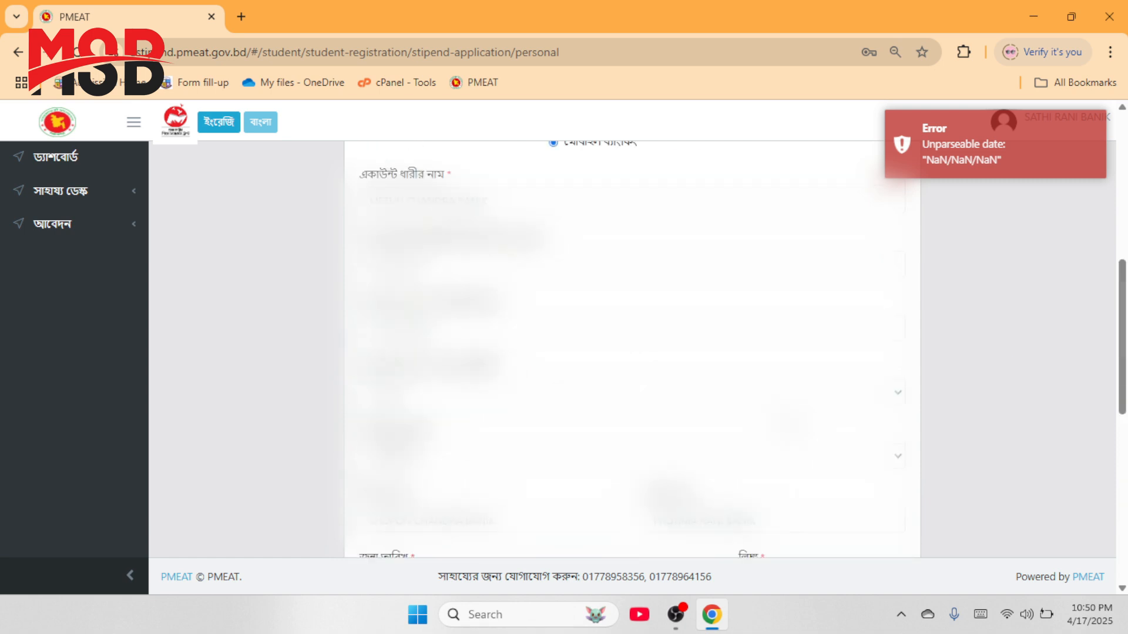
# Step: Switch to the অভিভাবক guardian step and dismiss the date error notice
pyautogui.click(675, 302)
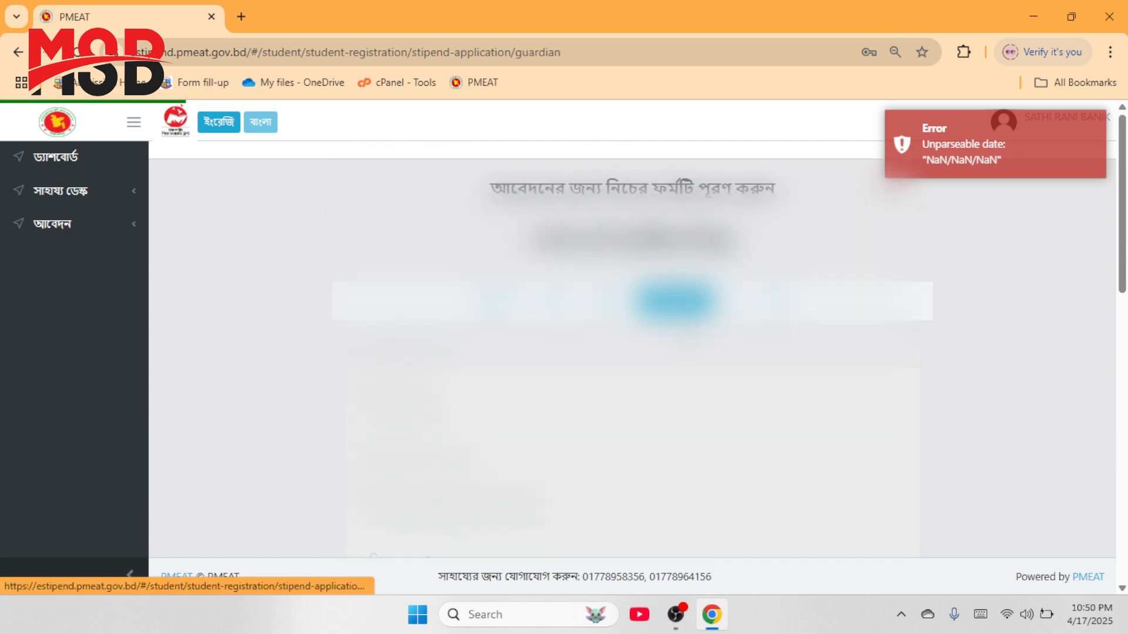
pyautogui.click(1093, 138)
pyautogui.scroll(-1, 505, 329)
pyautogui.click(412, 339)
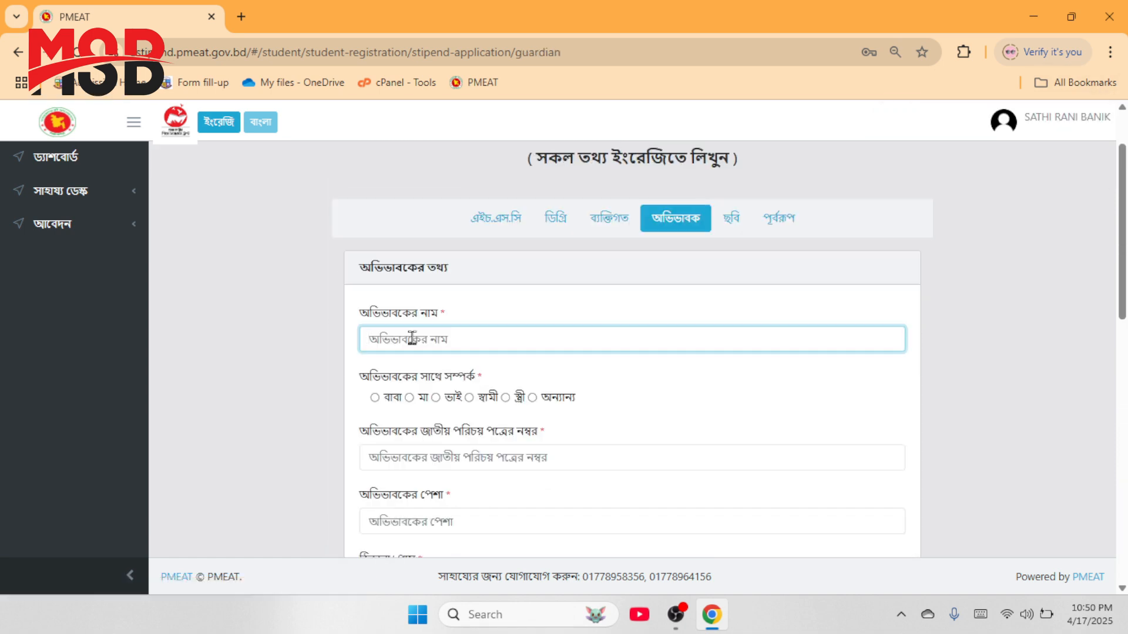
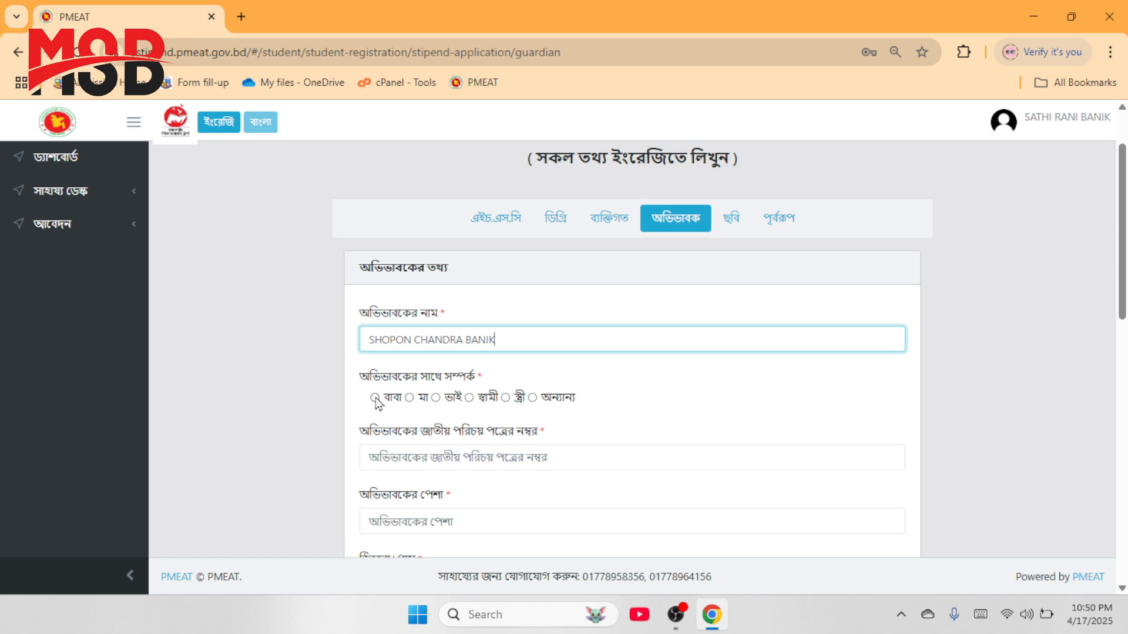
# Step: Paste the guardian's name, mark the relationship as বাবা (father), and begin the guardian's NID
pyautogui.click(374, 398)
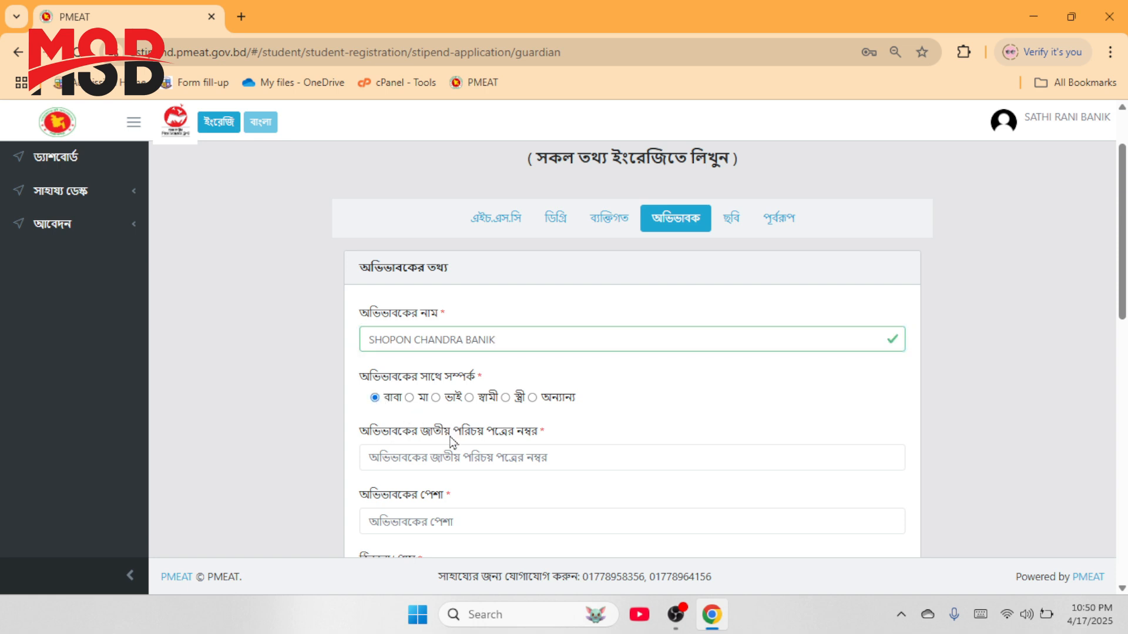
pyautogui.scroll(-1, 450, 436)
pyautogui.click(458, 374)
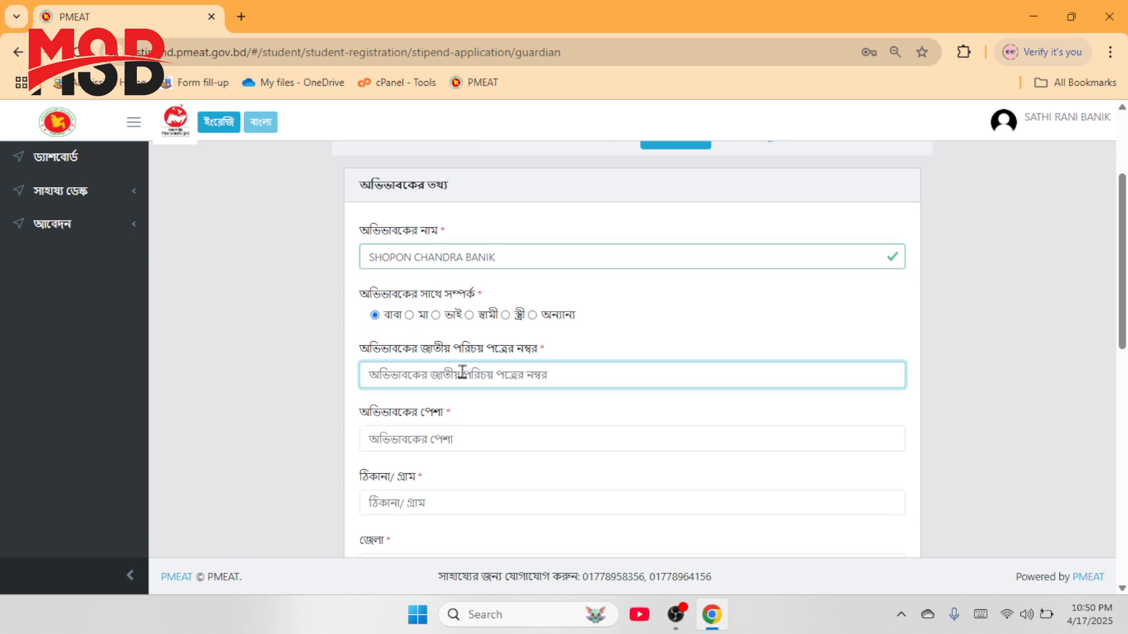
pyautogui.write('9')
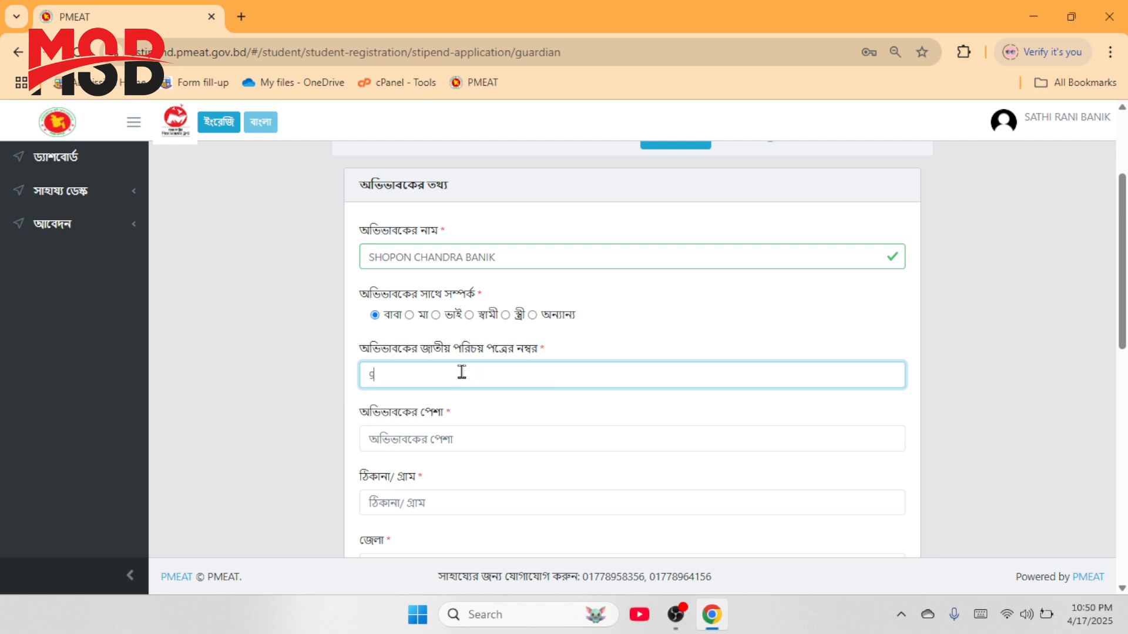
pyautogui.write('5')
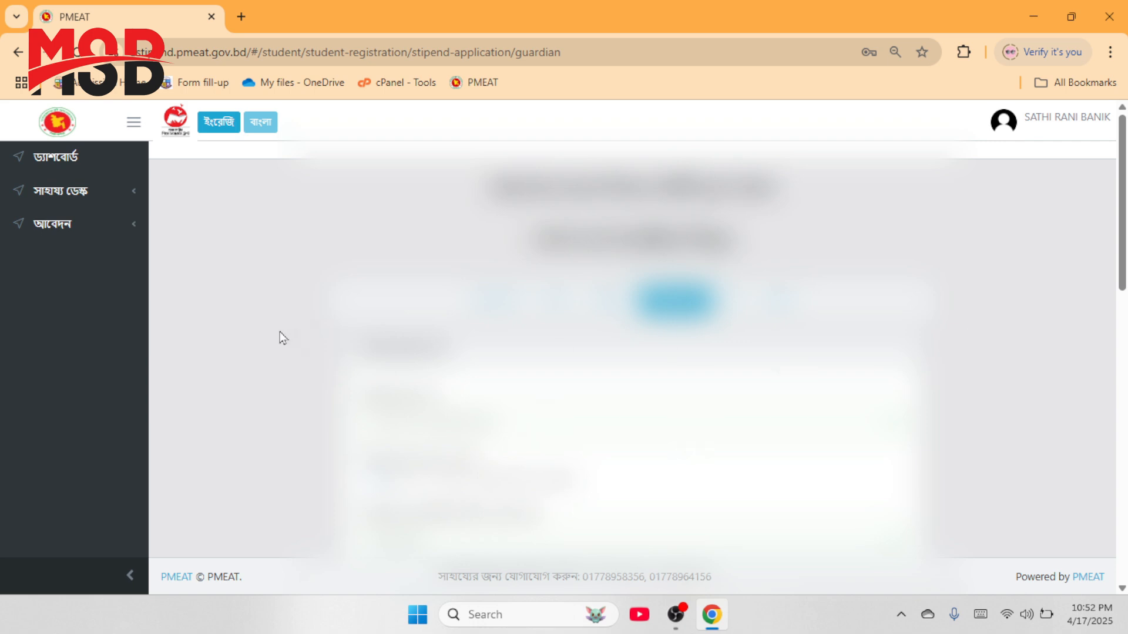
# Step: Fill in 6 family members, 1 earner, 0.02 non-agricultural land and 3000 annual income
pyautogui.scroll(-1, 292, 328)
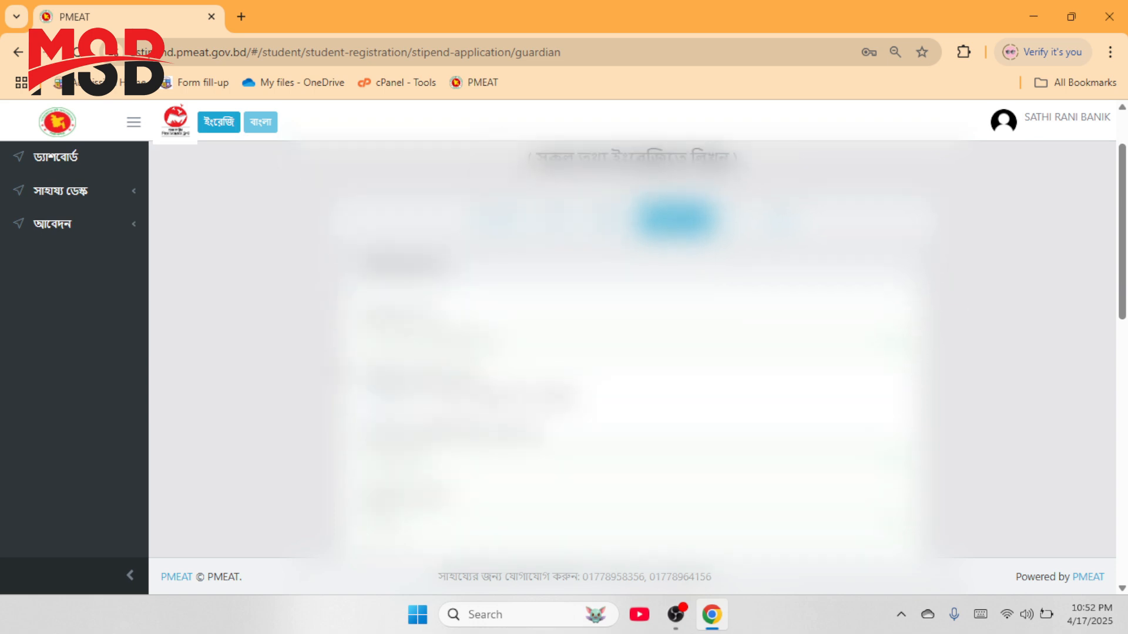
pyautogui.scroll(-2, 632, 350)
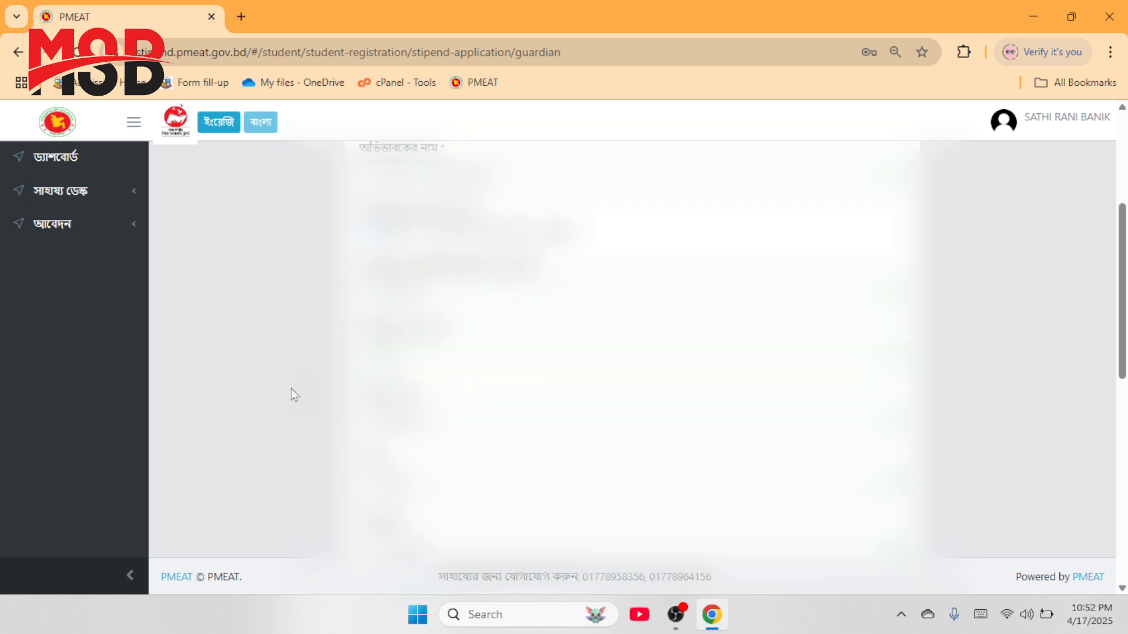
pyautogui.scroll(-6, 295, 395)
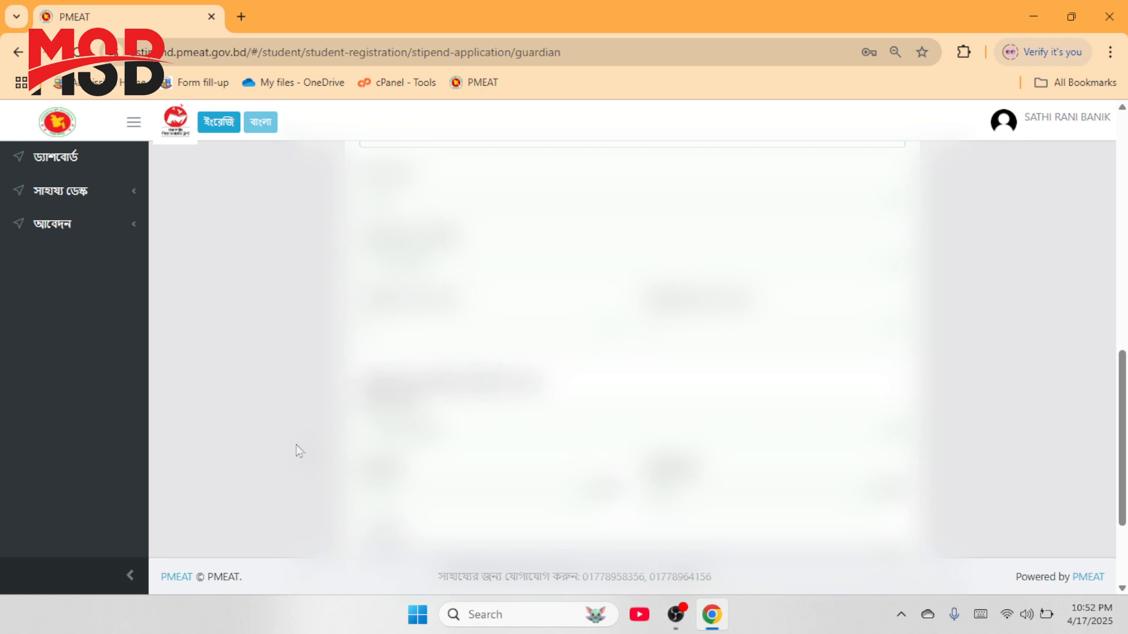
pyautogui.scroll(-2, 297, 445)
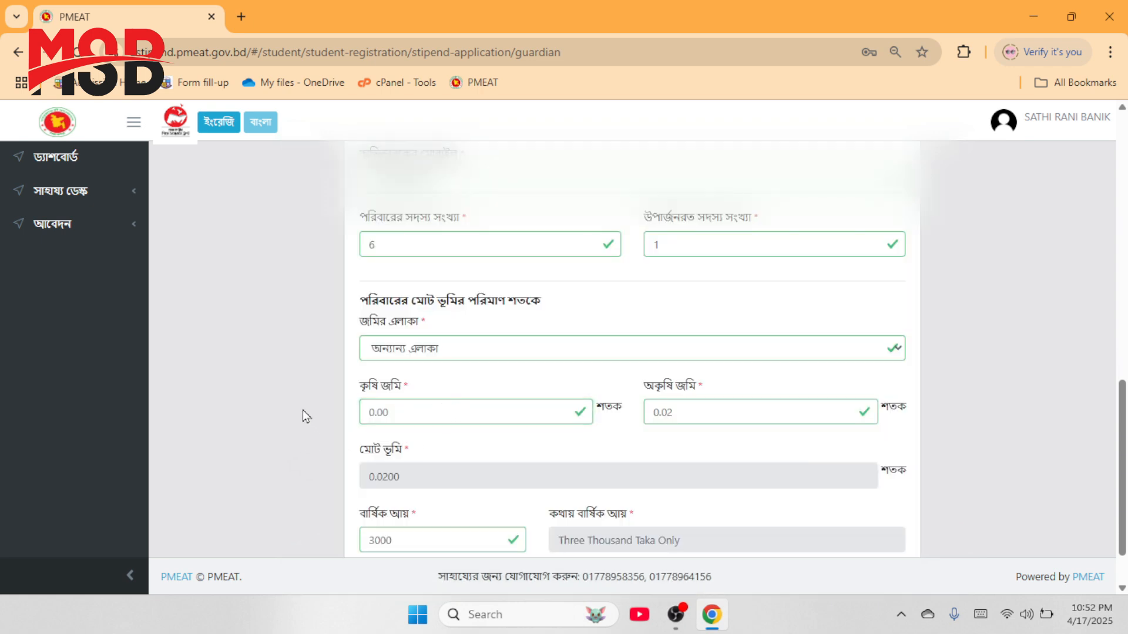
pyautogui.click(731, 419)
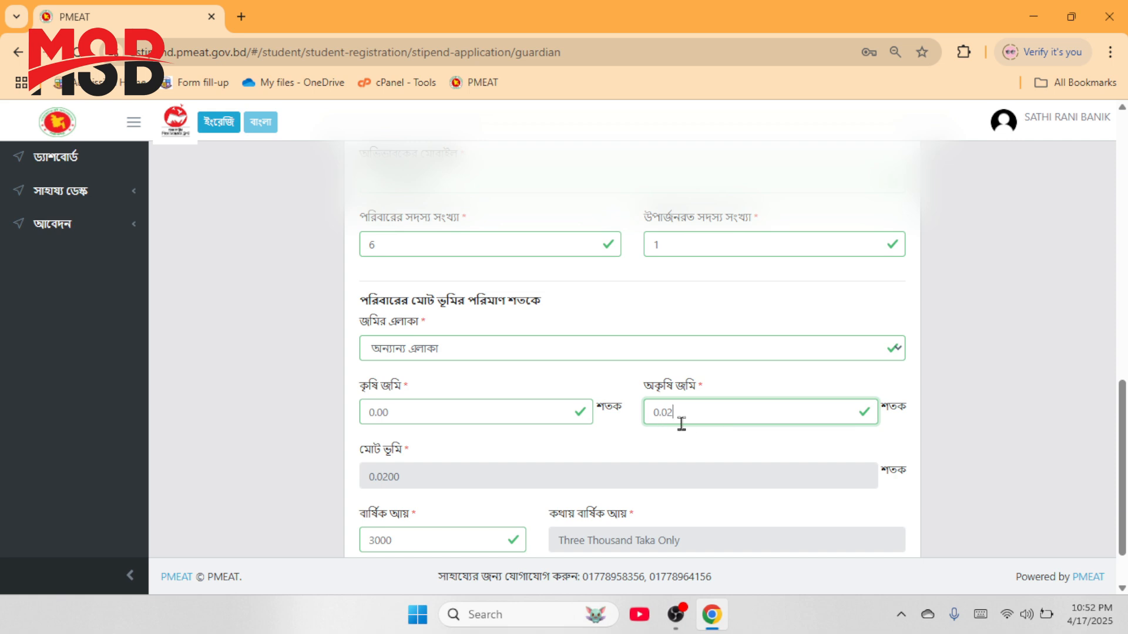
pyautogui.click(951, 443)
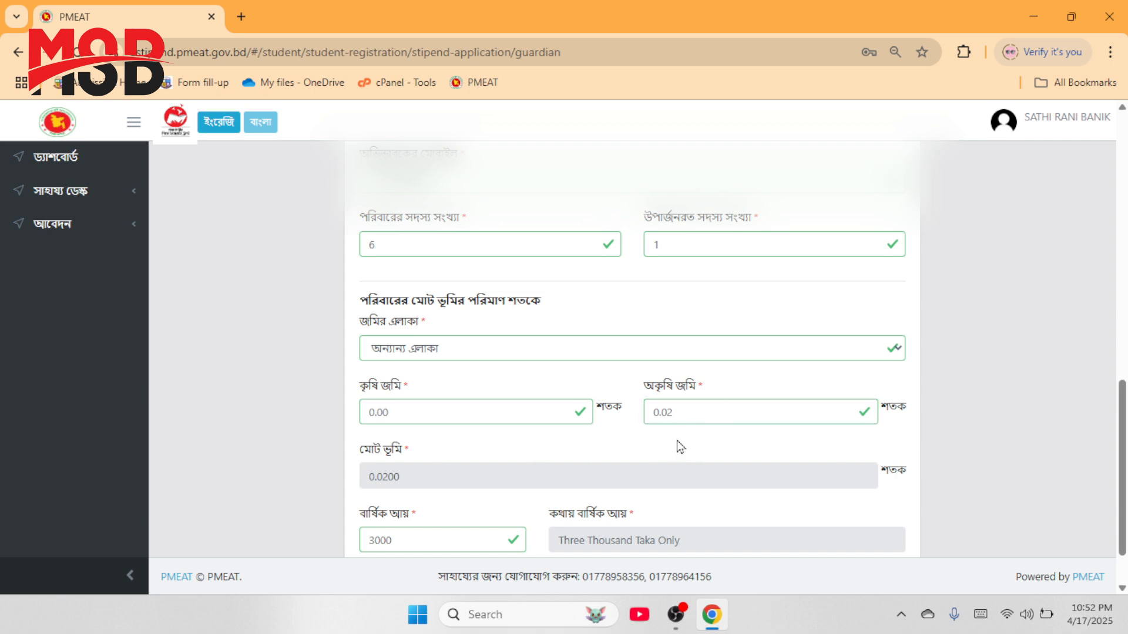
pyautogui.scroll(-1, 755, 415)
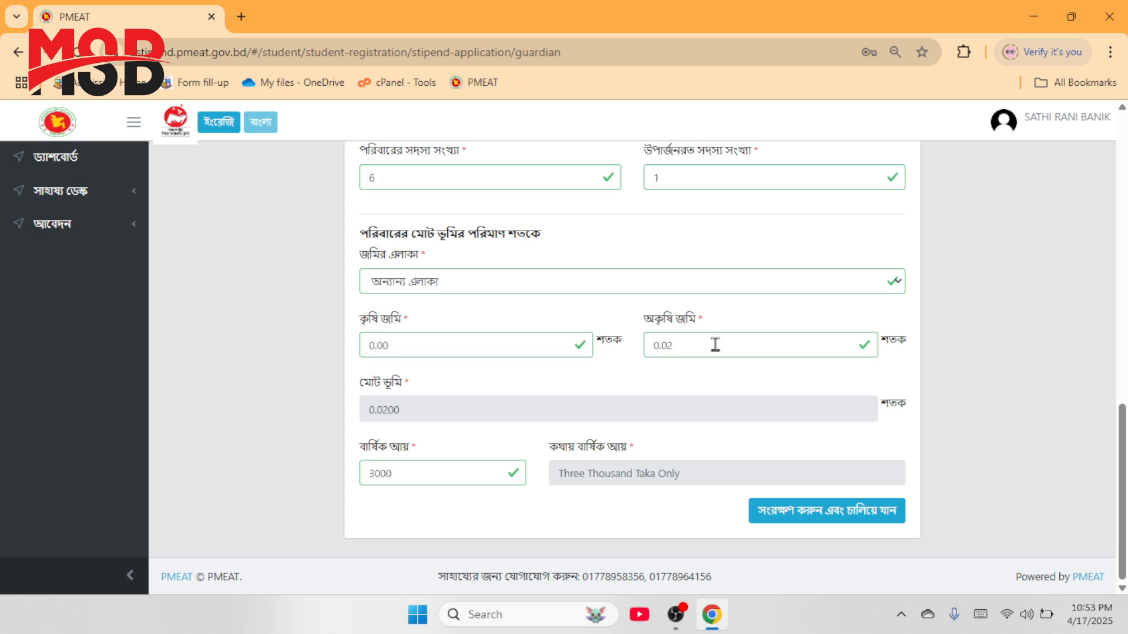
# Step: Enter 0.02 in অকৃষি জমি and confirm total land shows 0.0200 and income 3000
pyautogui.click(678, 347)
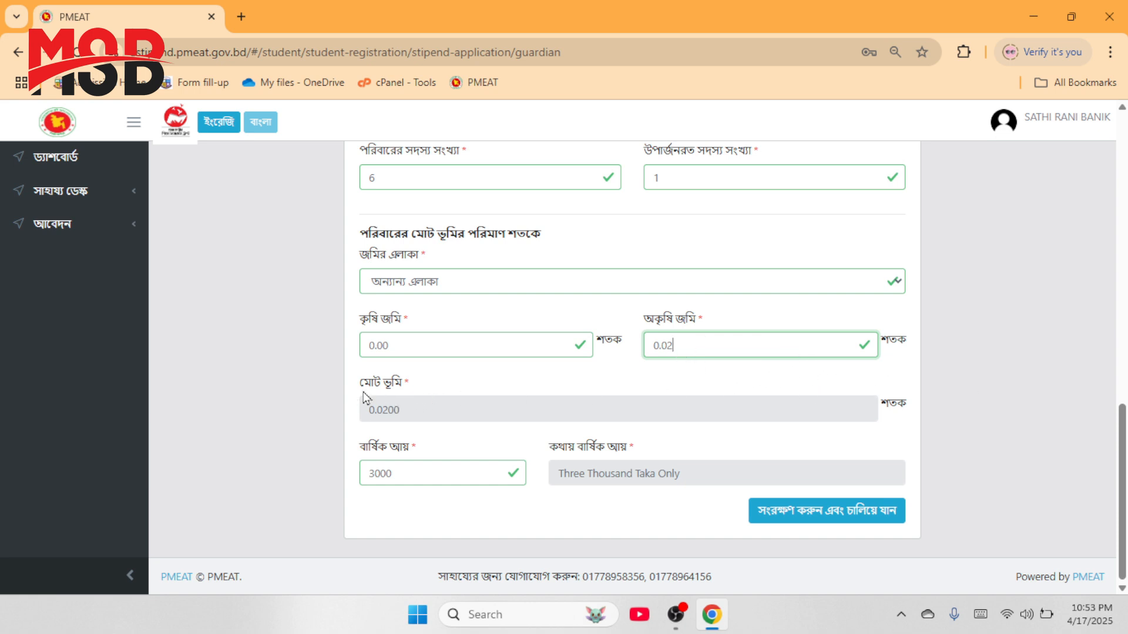
pyautogui.doubleClick(385, 412)
pyautogui.click(446, 412)
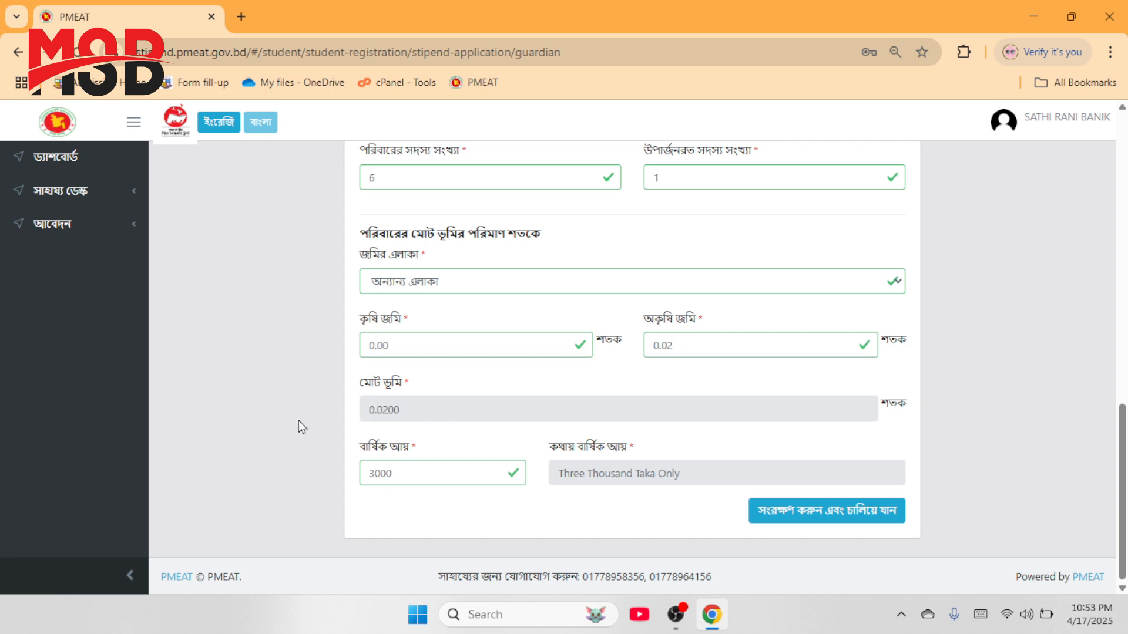
pyautogui.click(415, 474)
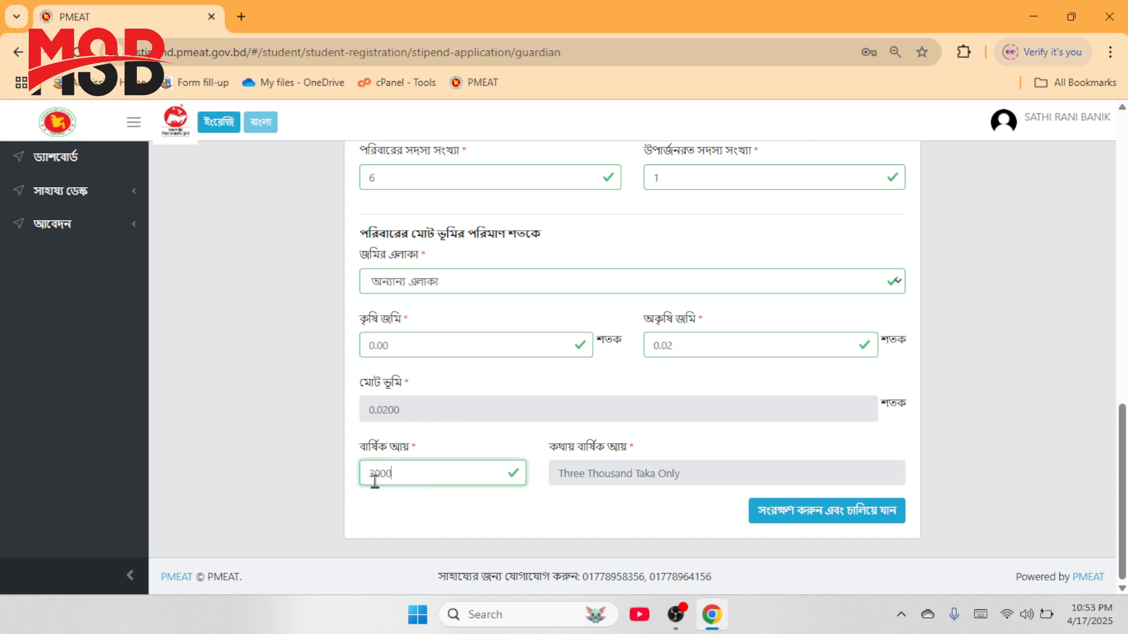
pyautogui.click(314, 444)
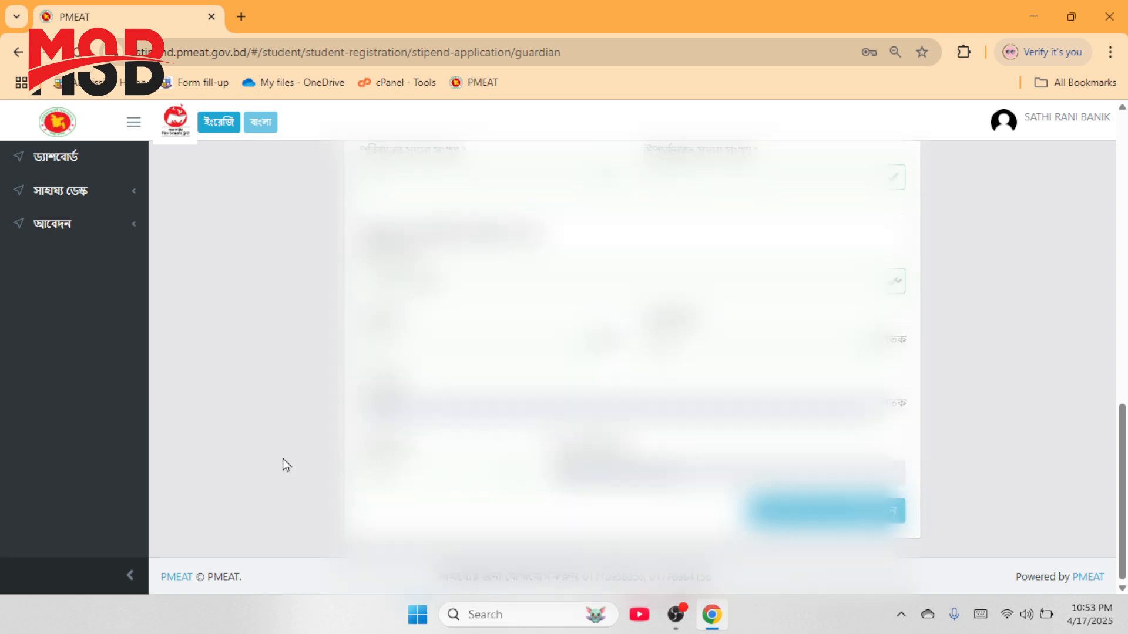
# Step: Scroll through the completed guardian form and continue to the ছবি photo upload step
pyautogui.scroll(2, 297, 385)
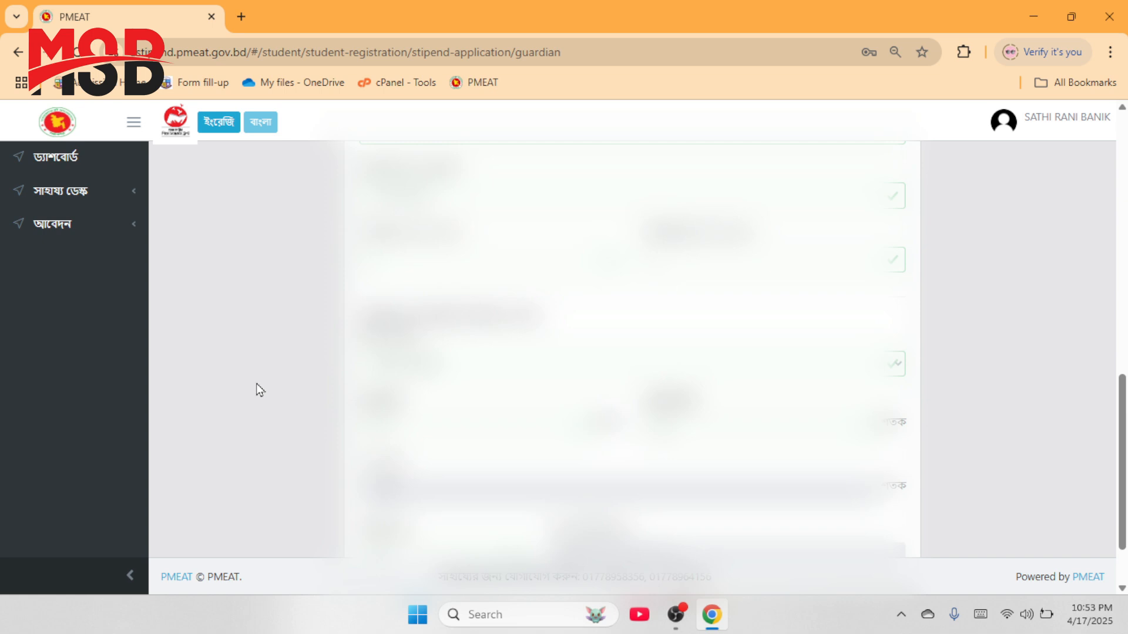
pyautogui.scroll(4, 287, 393)
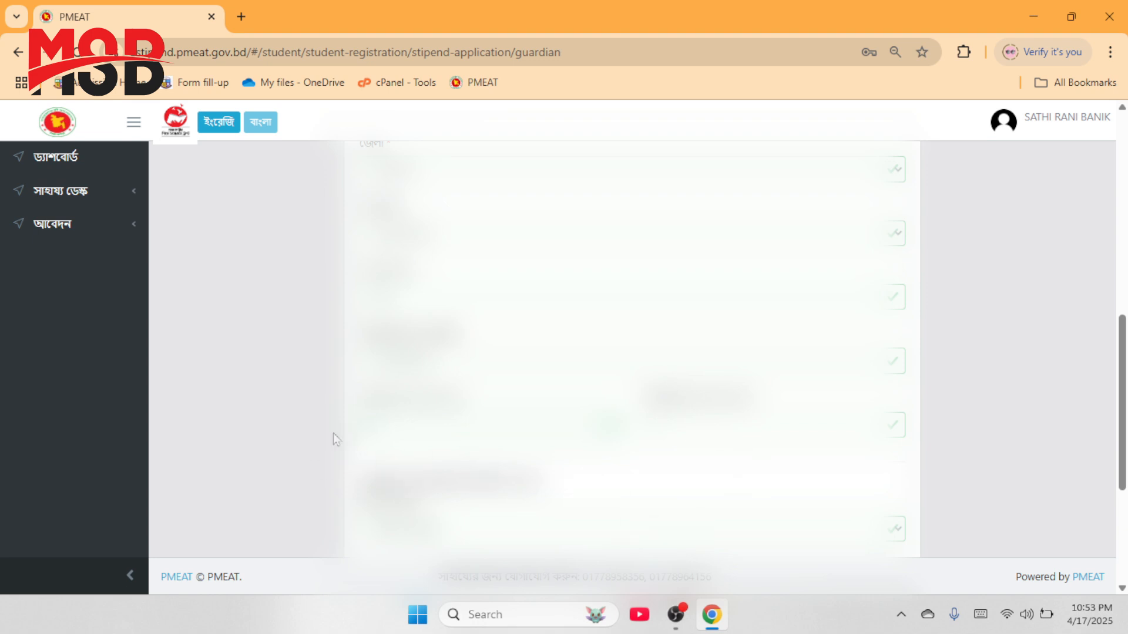
pyautogui.scroll(5, 308, 415)
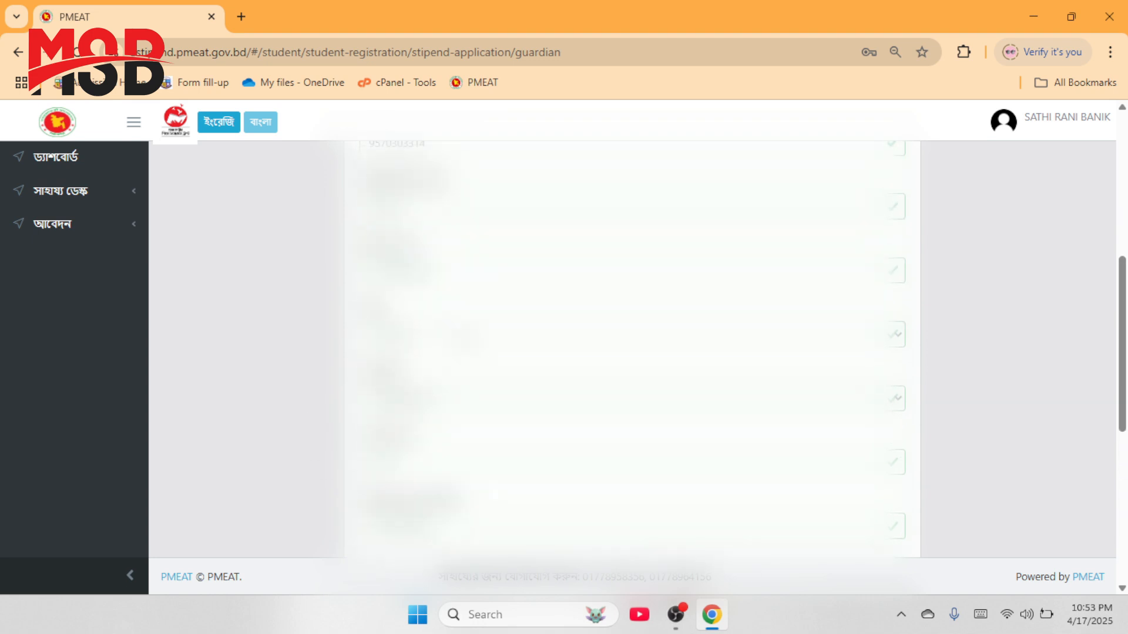
pyautogui.scroll(2, 261, 377)
pyautogui.scroll(-10, 260, 378)
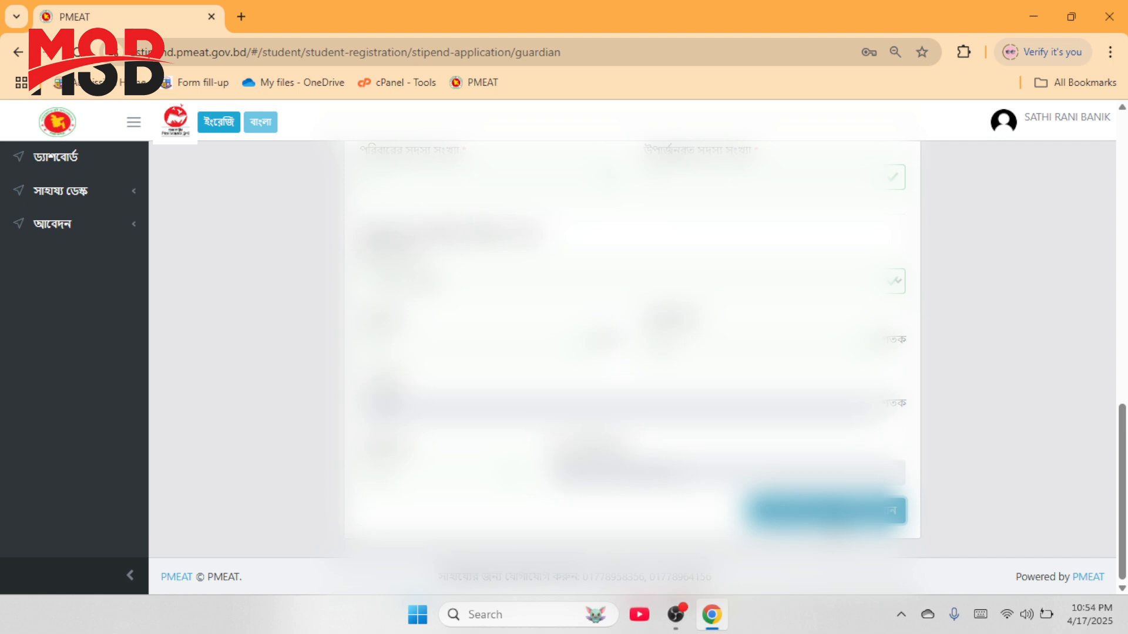
pyautogui.scroll(10, 632, 349)
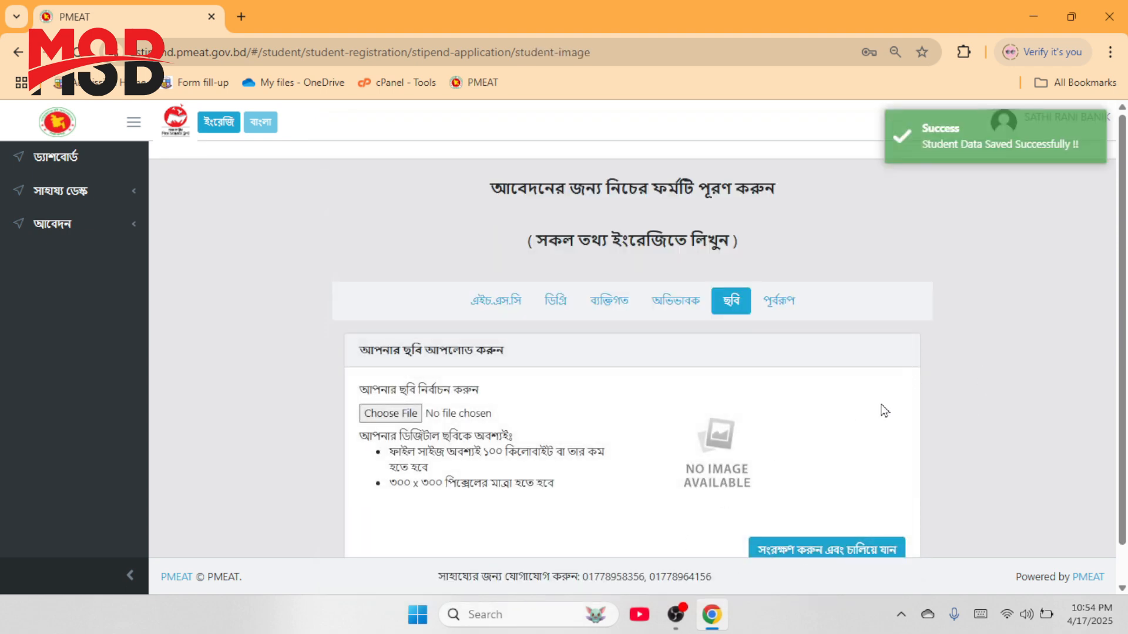
# Step: Choose 3.jpg as the applicant's photo so the student's picture is previewed
pyautogui.click(391, 414)
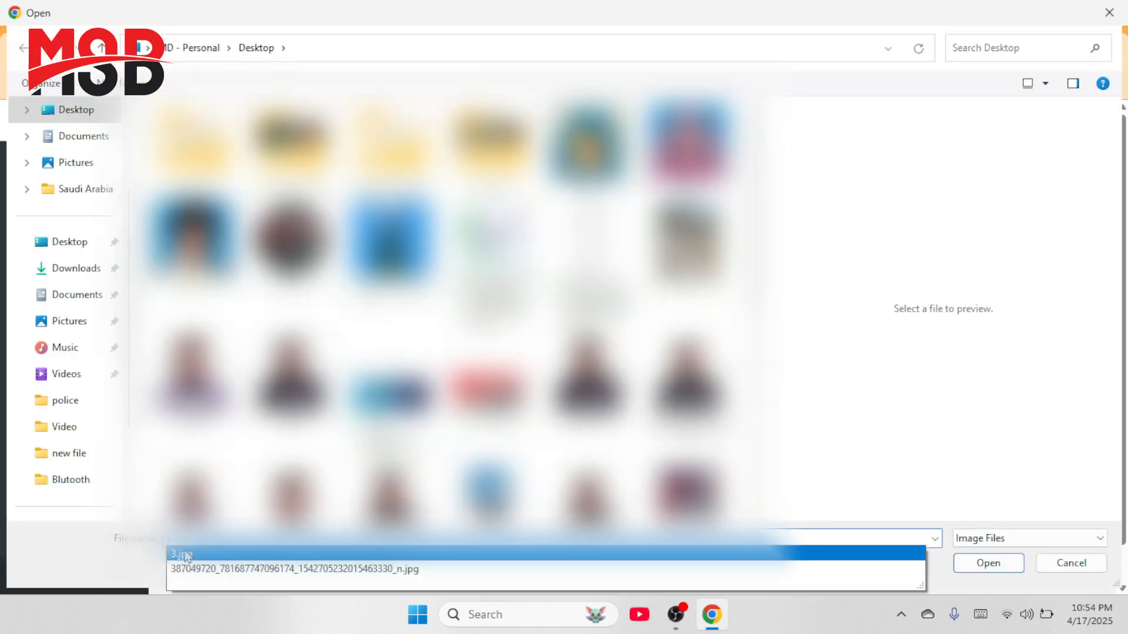
pyautogui.click(226, 555)
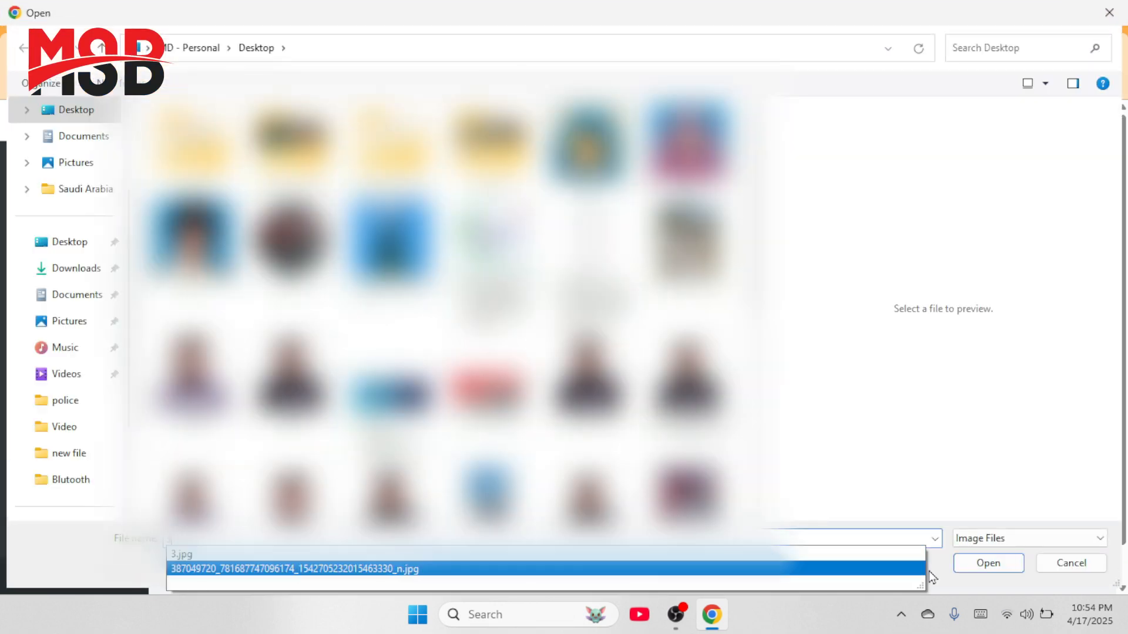
pyautogui.click(986, 564)
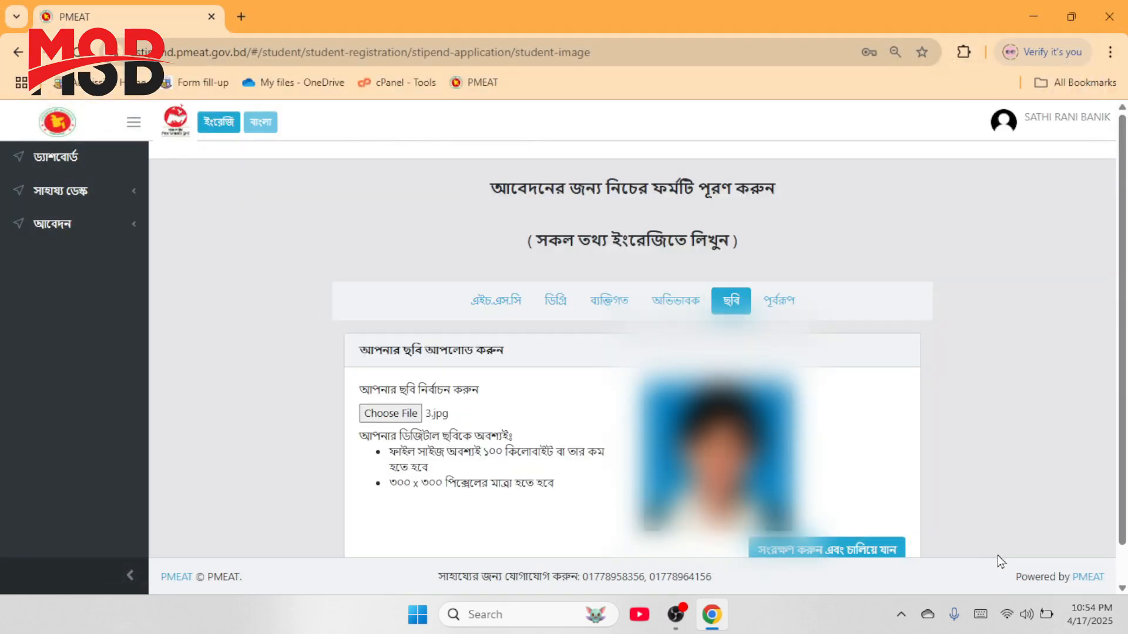
pyautogui.scroll(-1, 921, 448)
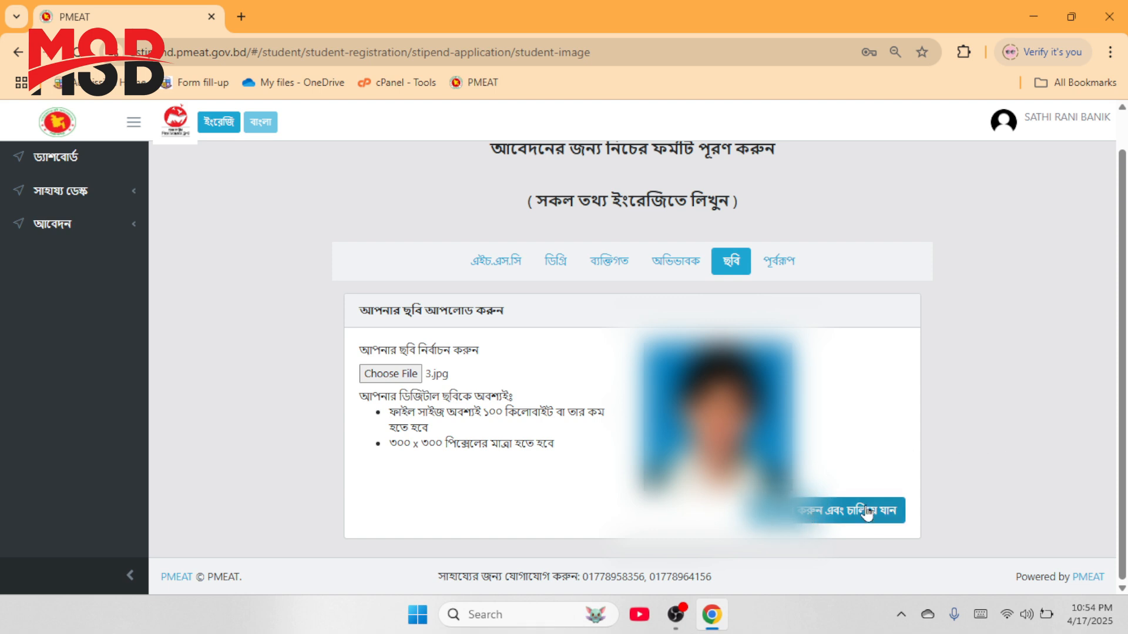
# Step: Save the photo and scroll the পূর্বরূপ preview to its end, noting the empty birth date
pyautogui.click(818, 520)
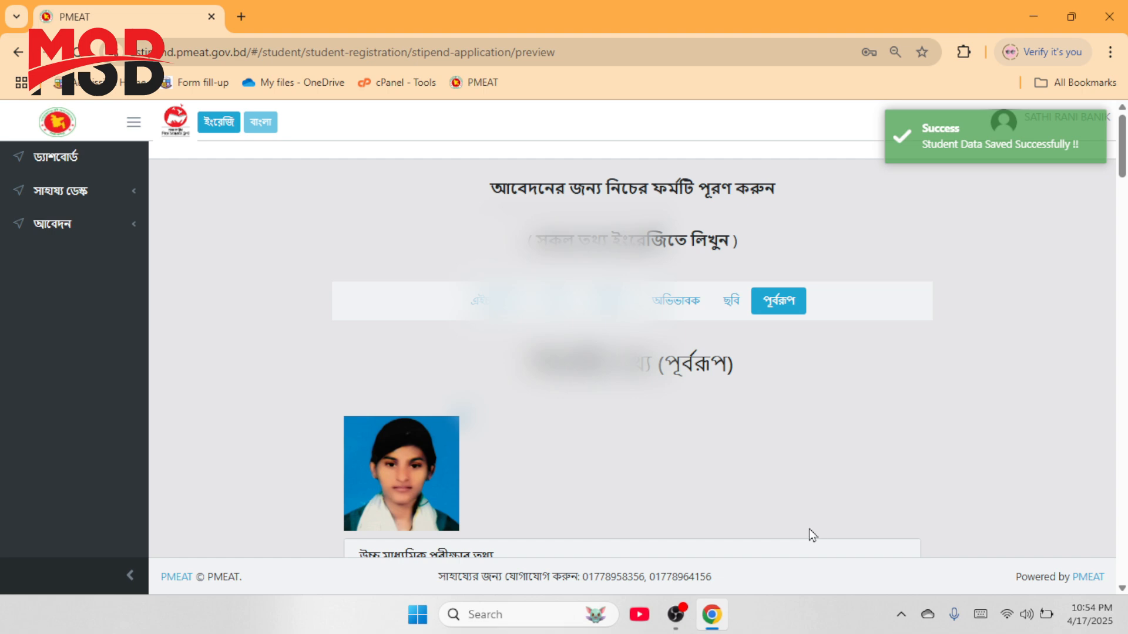
pyautogui.scroll(-9, 301, 389)
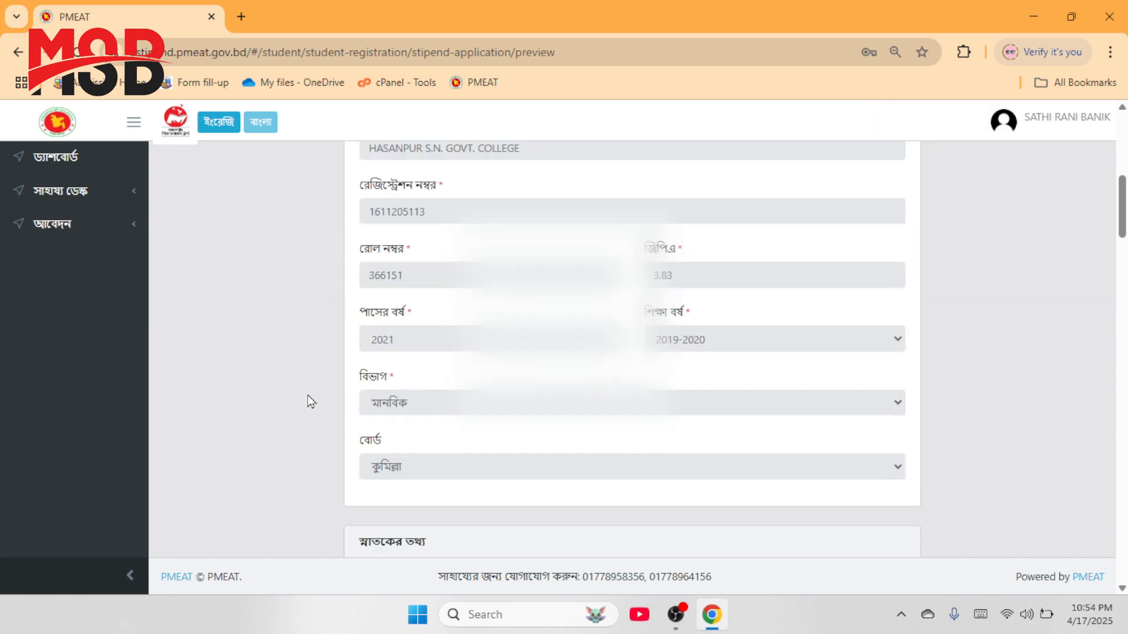
pyautogui.scroll(6, 315, 398)
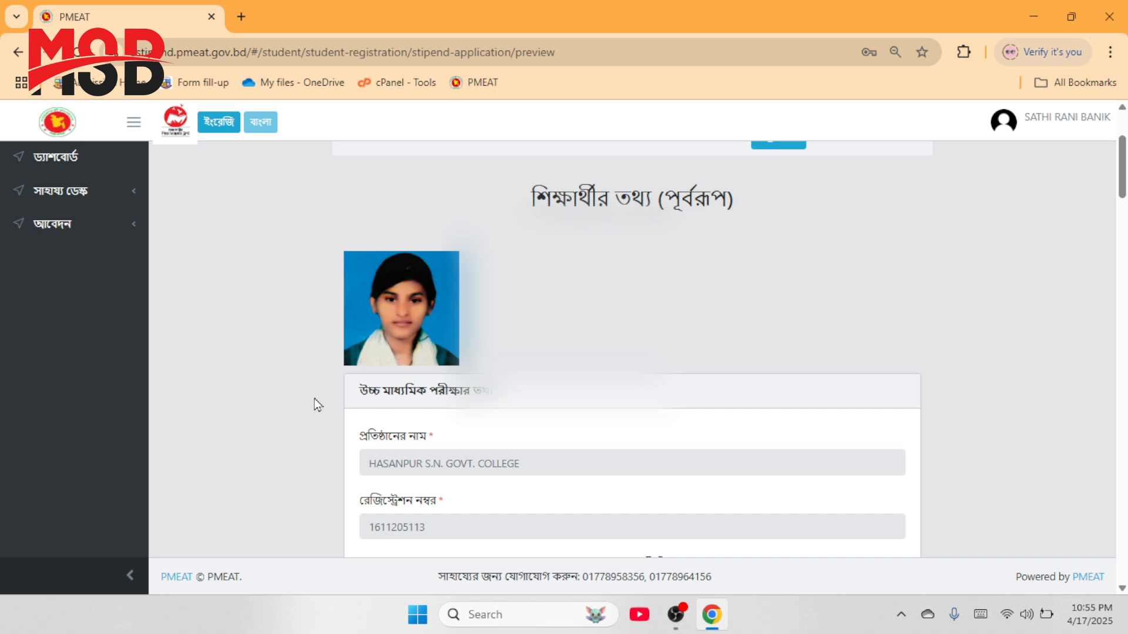
pyautogui.scroll(-12, 315, 402)
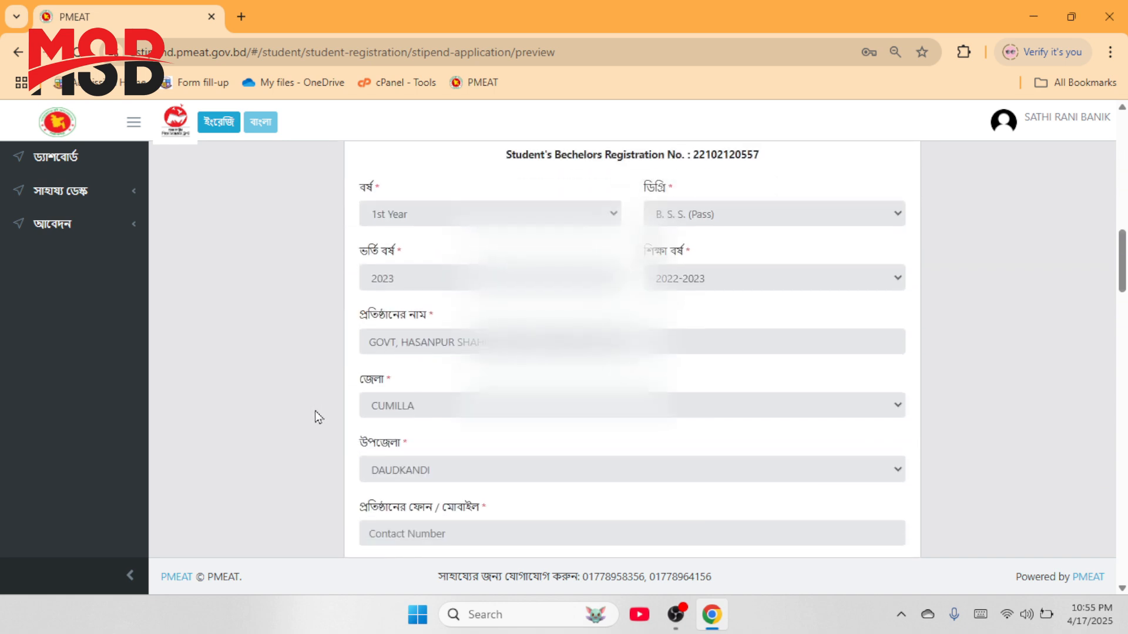
pyautogui.scroll(-4, 485, 450)
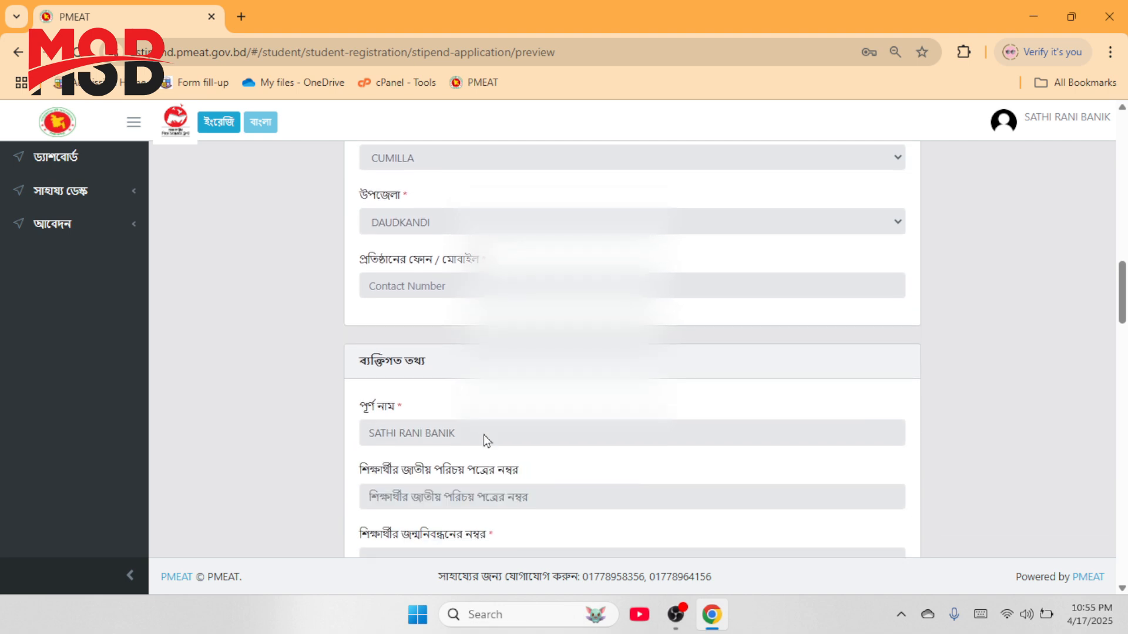
pyautogui.doubleClick(382, 362)
pyautogui.scroll(-3, 391, 382)
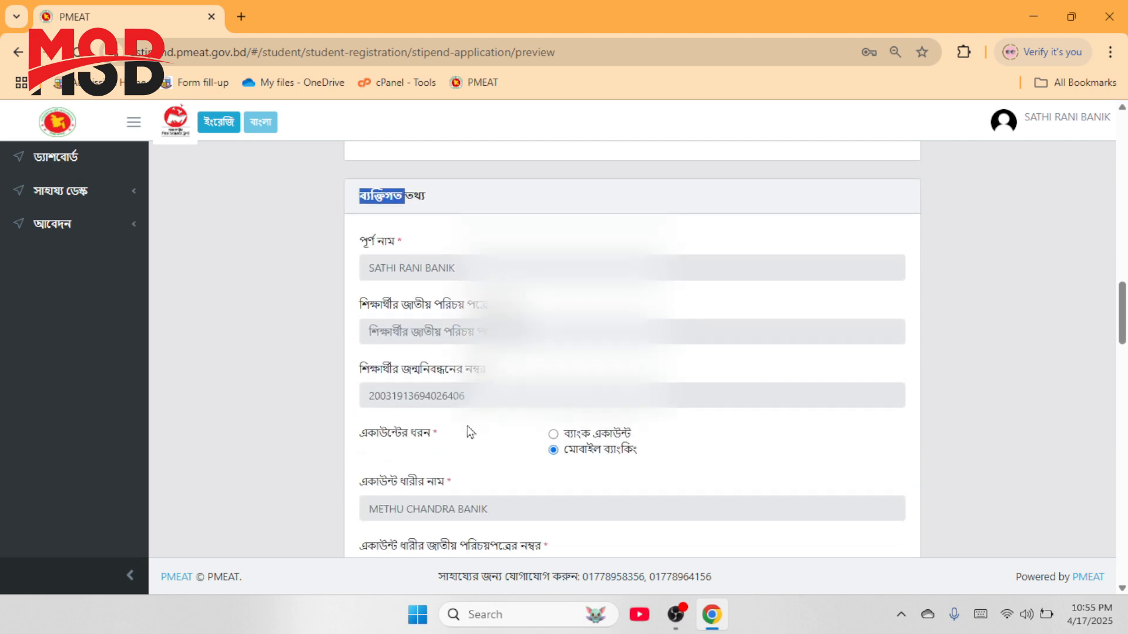
pyautogui.scroll(-5, 421, 429)
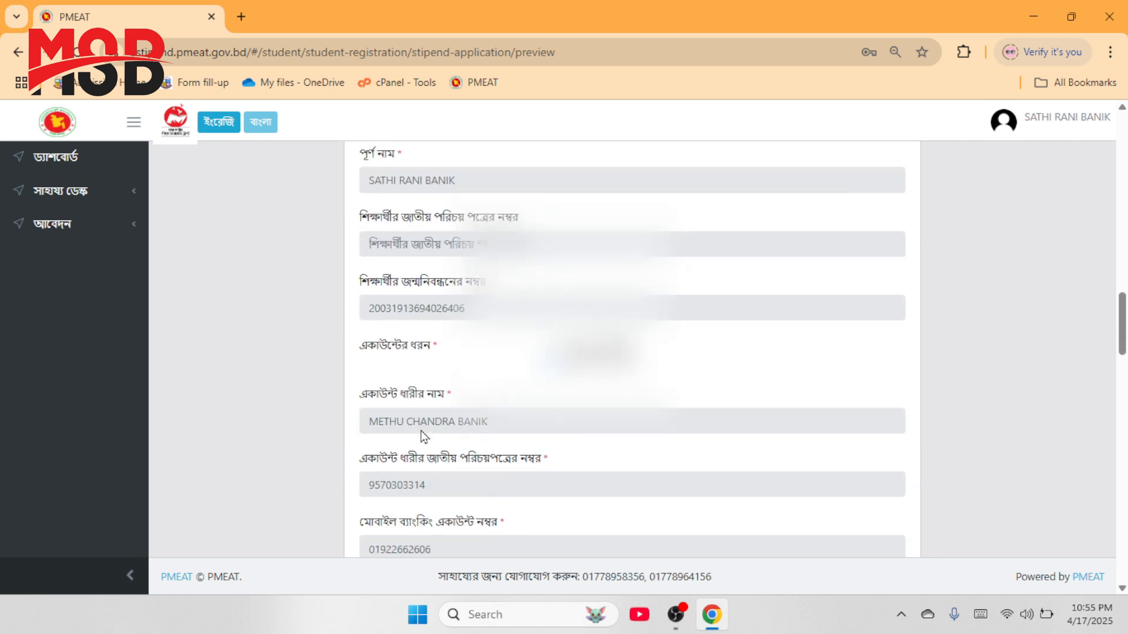
pyautogui.scroll(-3, 532, 447)
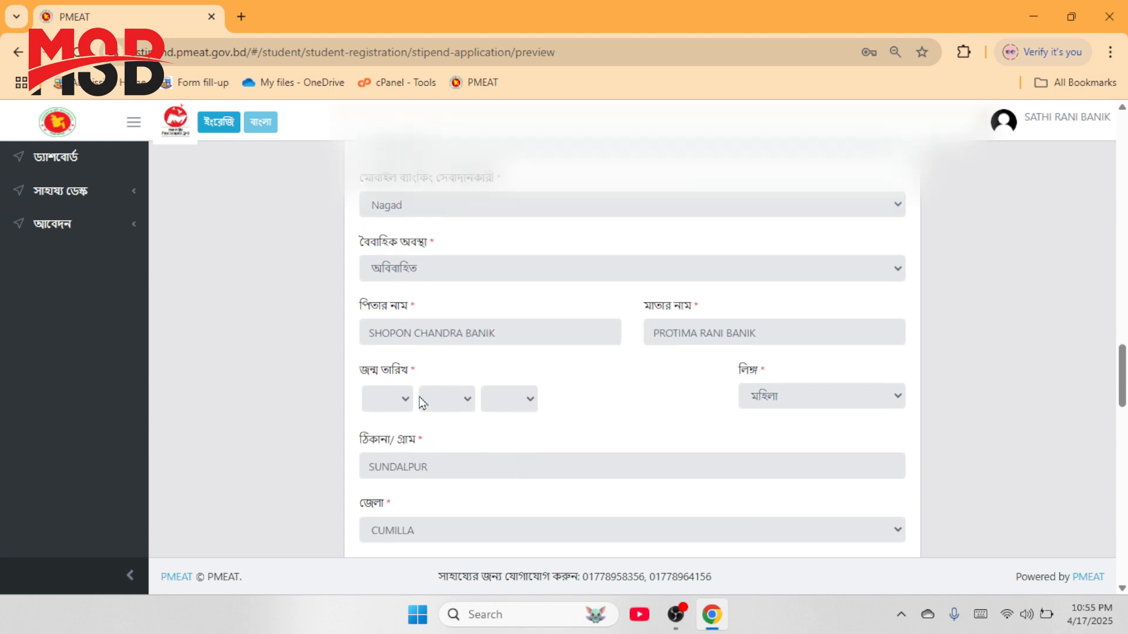
pyautogui.scroll(-5, 300, 367)
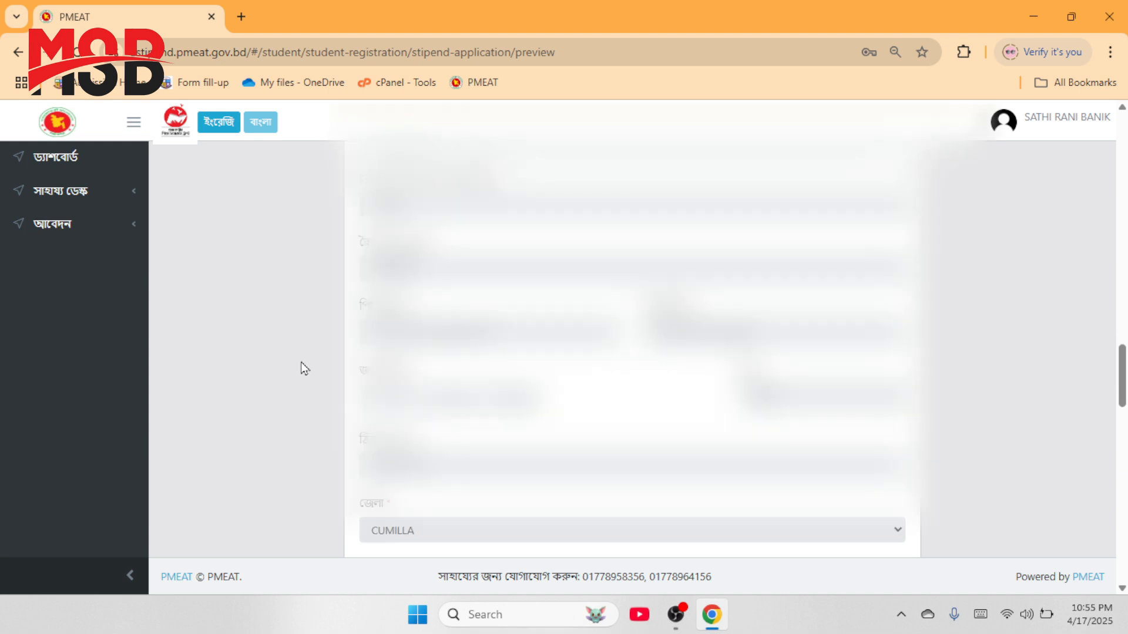
pyautogui.scroll(-10, 511, 527)
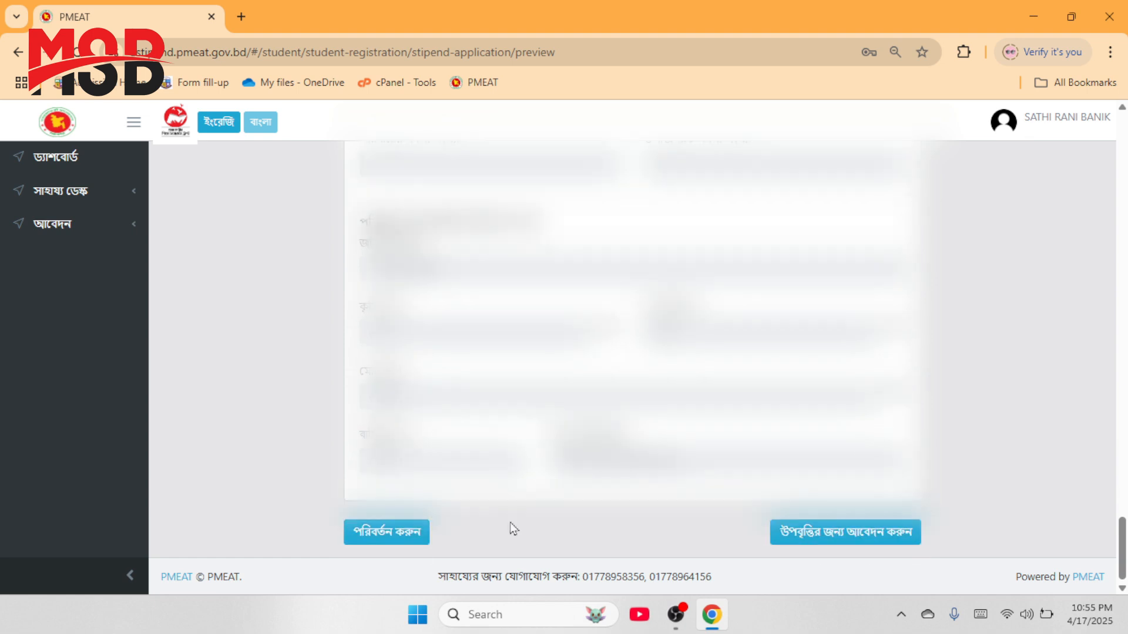
# Step: Return to the personal information step and set the birth month to Mar and year 2003
pyautogui.click(378, 536)
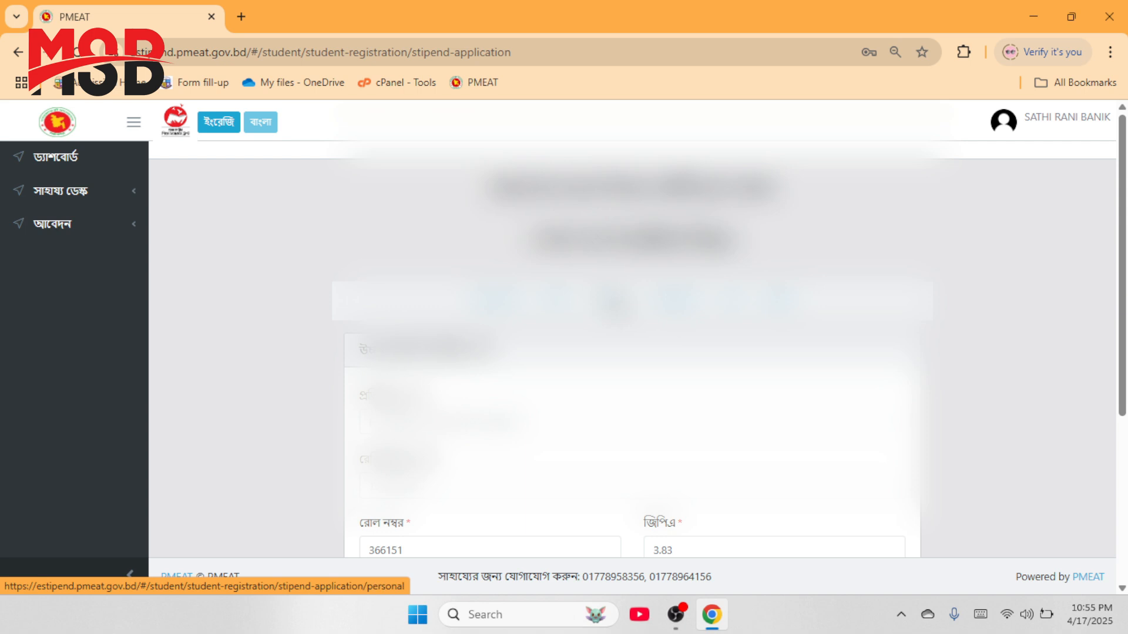
pyautogui.click(613, 303)
pyautogui.scroll(-11, 614, 304)
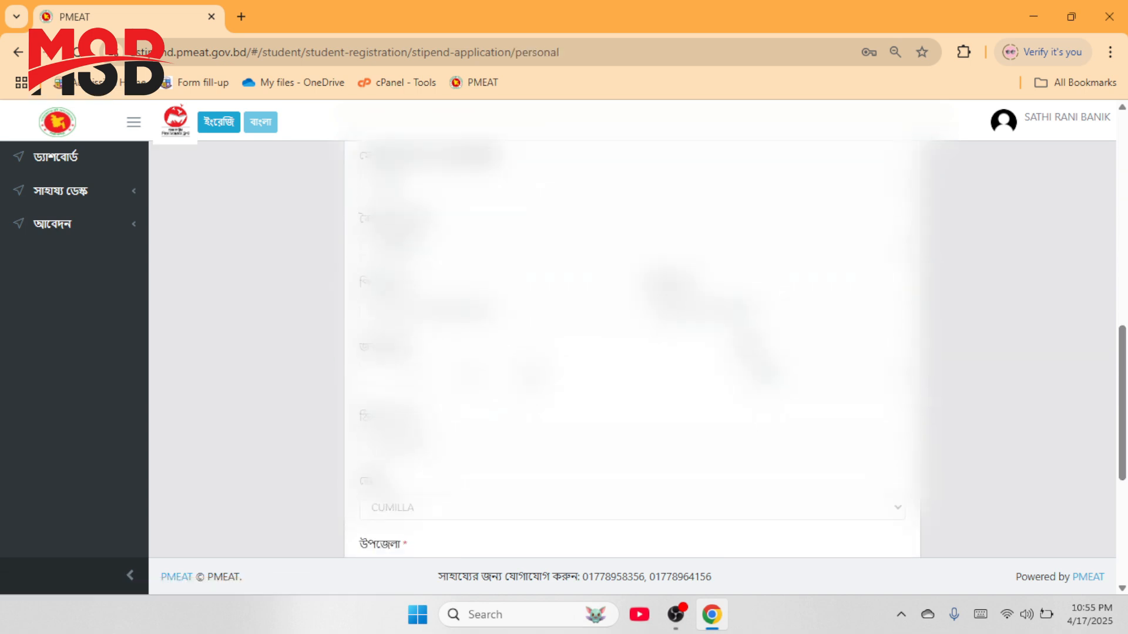
pyautogui.click(404, 311)
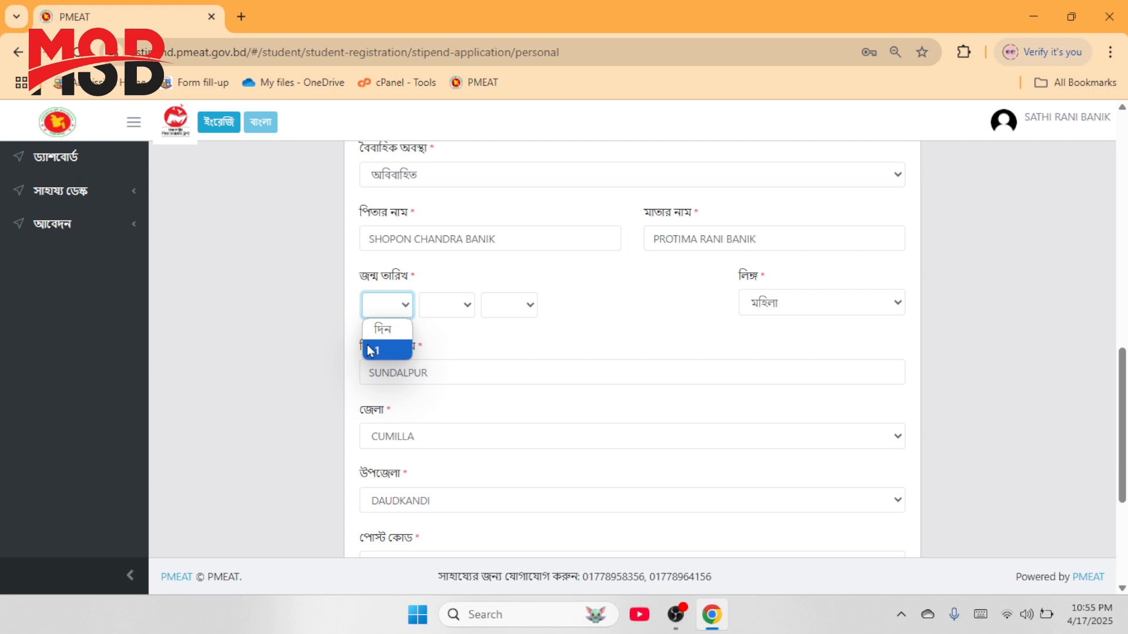
pyautogui.click(378, 326)
pyautogui.click(457, 311)
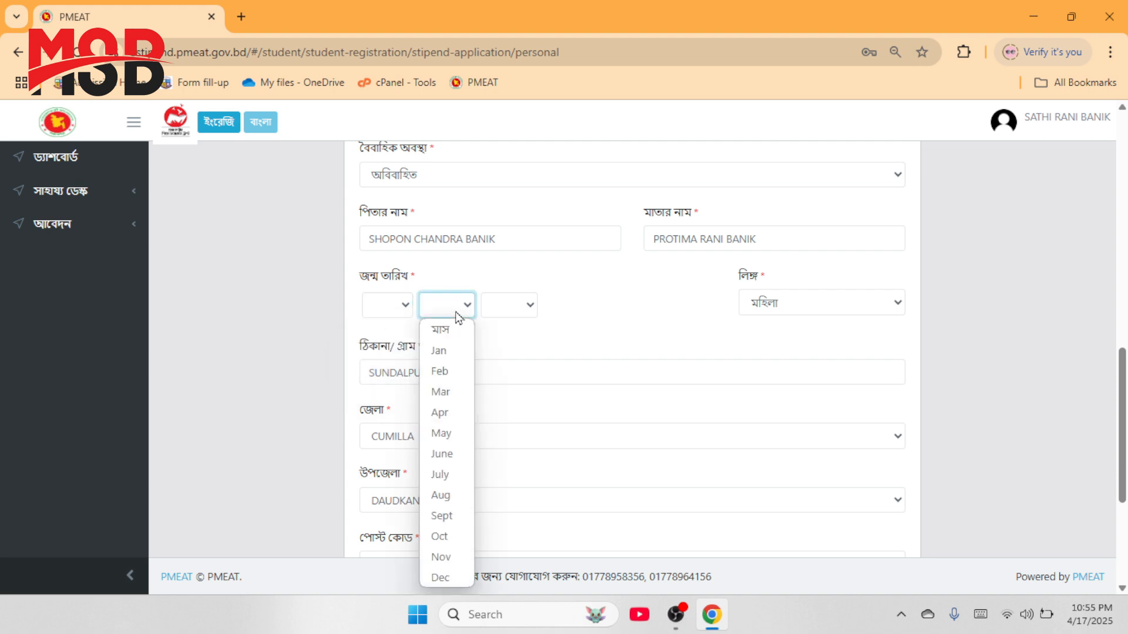
pyautogui.click(441, 392)
pyautogui.click(518, 314)
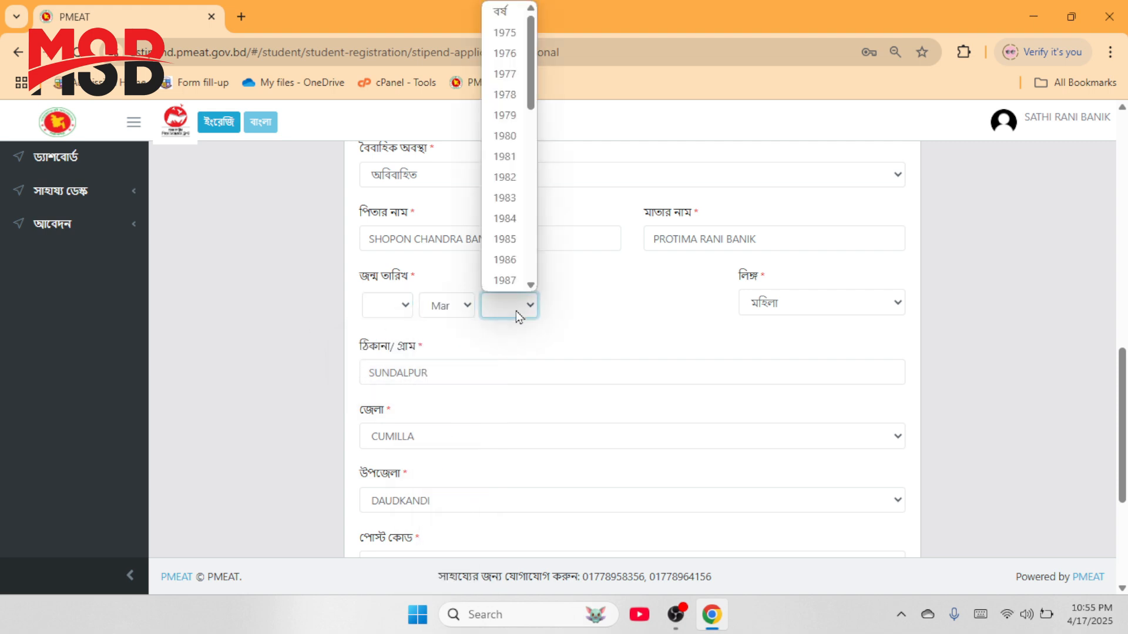
pyautogui.scroll(-5, 506, 188)
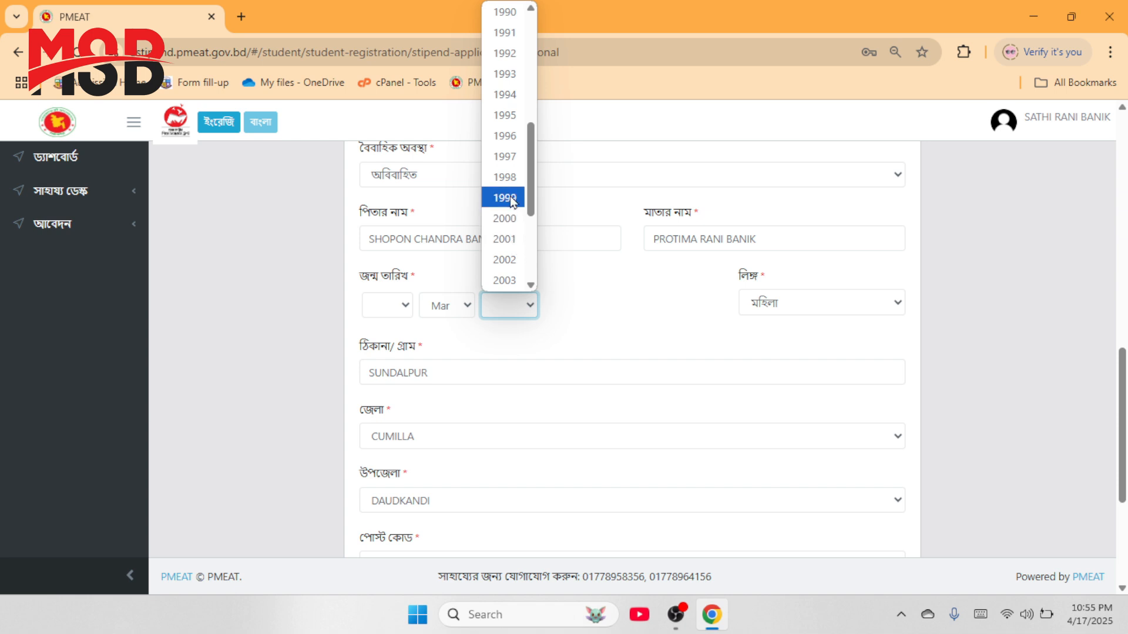
pyautogui.click(505, 280)
# Step: Choose 17 as the birth day and scroll to the bottom of the personal form
pyautogui.click(380, 306)
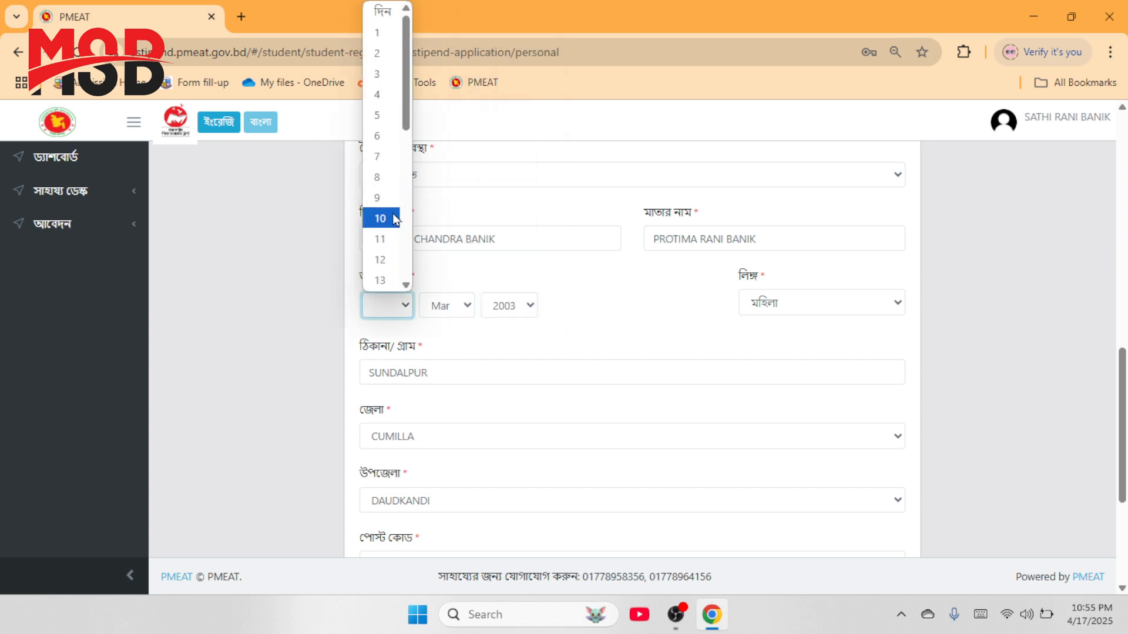
pyautogui.scroll(-3, 390, 216)
pyautogui.click(385, 198)
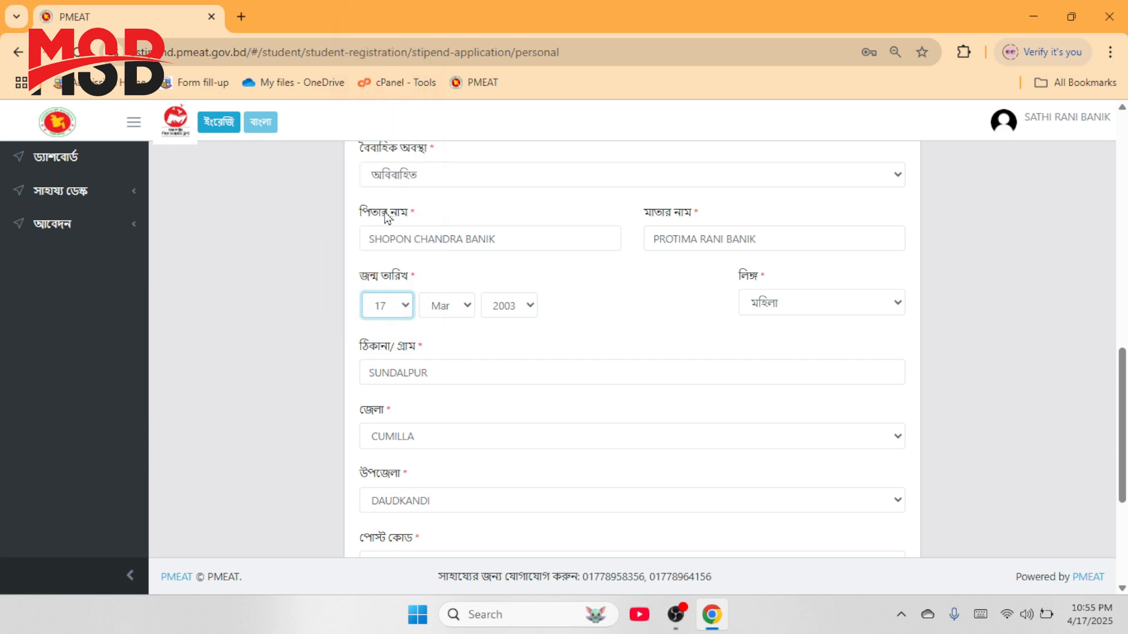
pyautogui.scroll(-5, 625, 298)
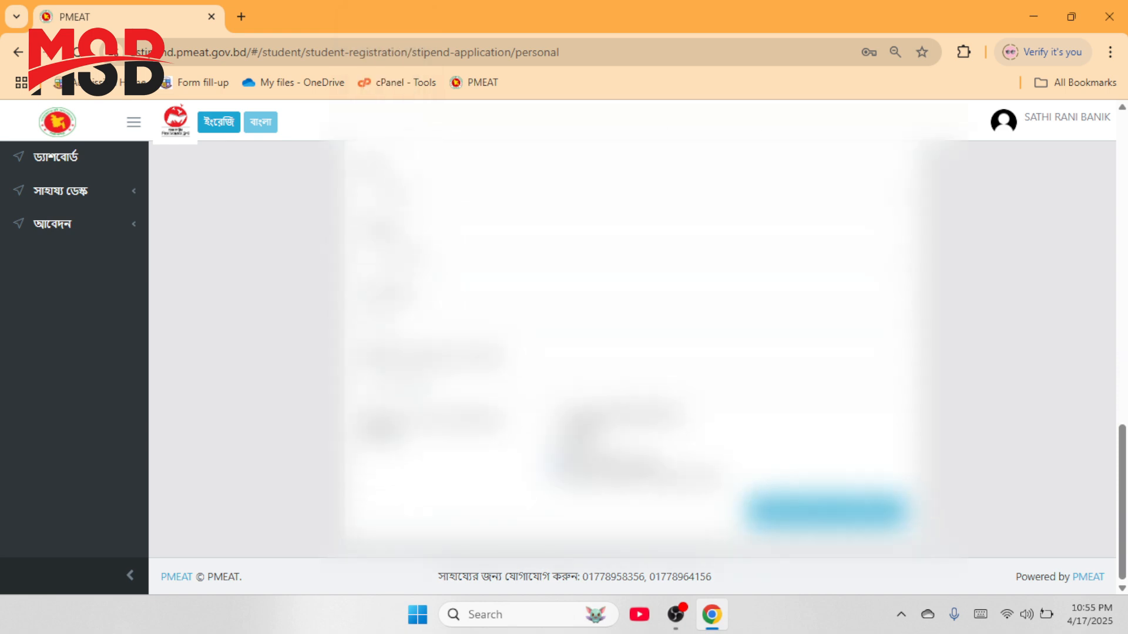
pyautogui.scroll(5, 632, 350)
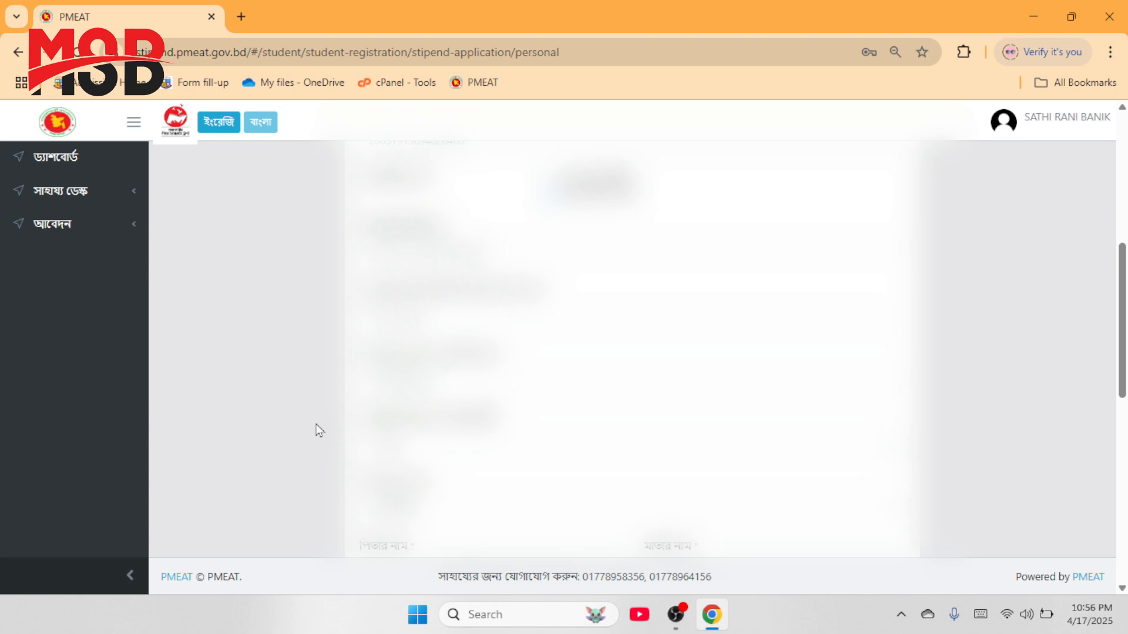
pyautogui.scroll(-8, 319, 430)
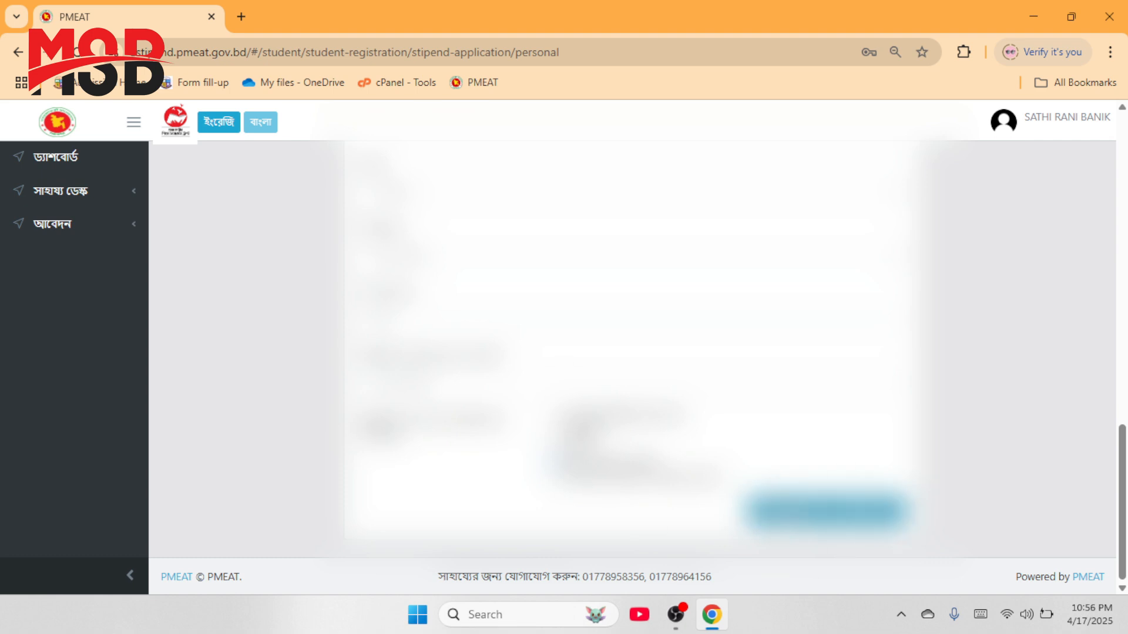
# Step: Save the personal, guardian and student-image steps in turn to reach the preview
pyautogui.click(793, 511)
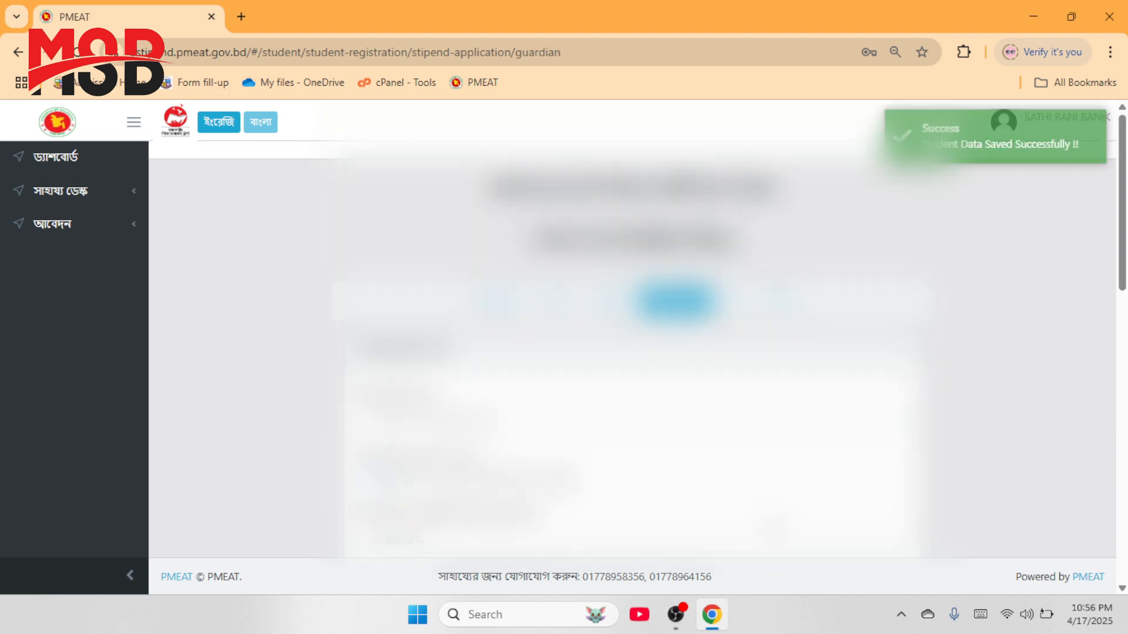
pyautogui.scroll(-10, 632, 347)
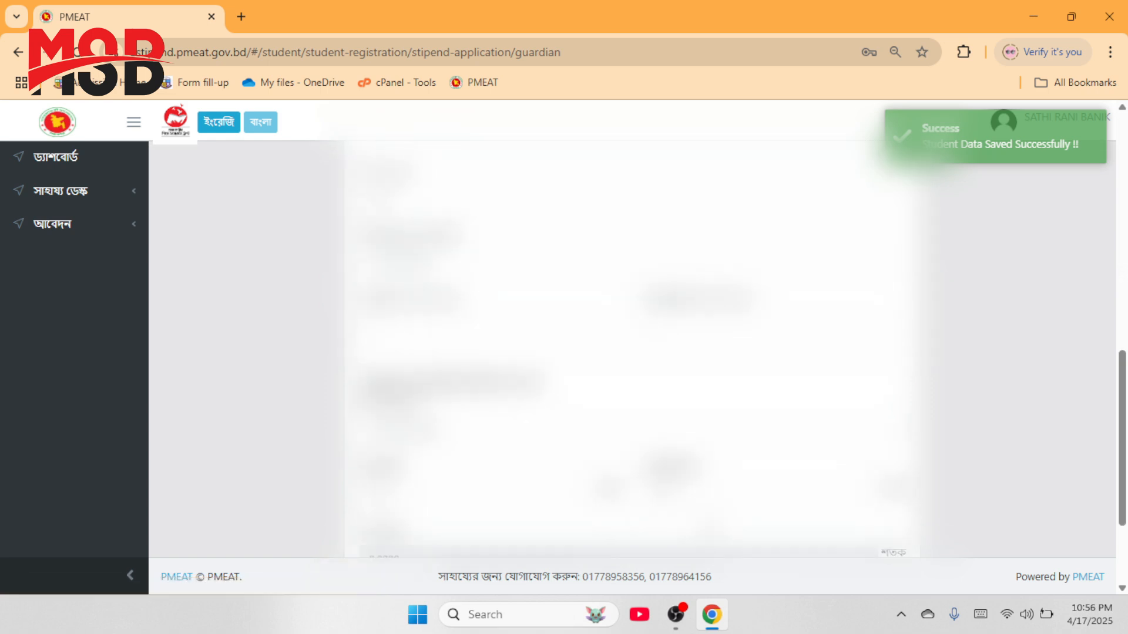
pyautogui.click(826, 510)
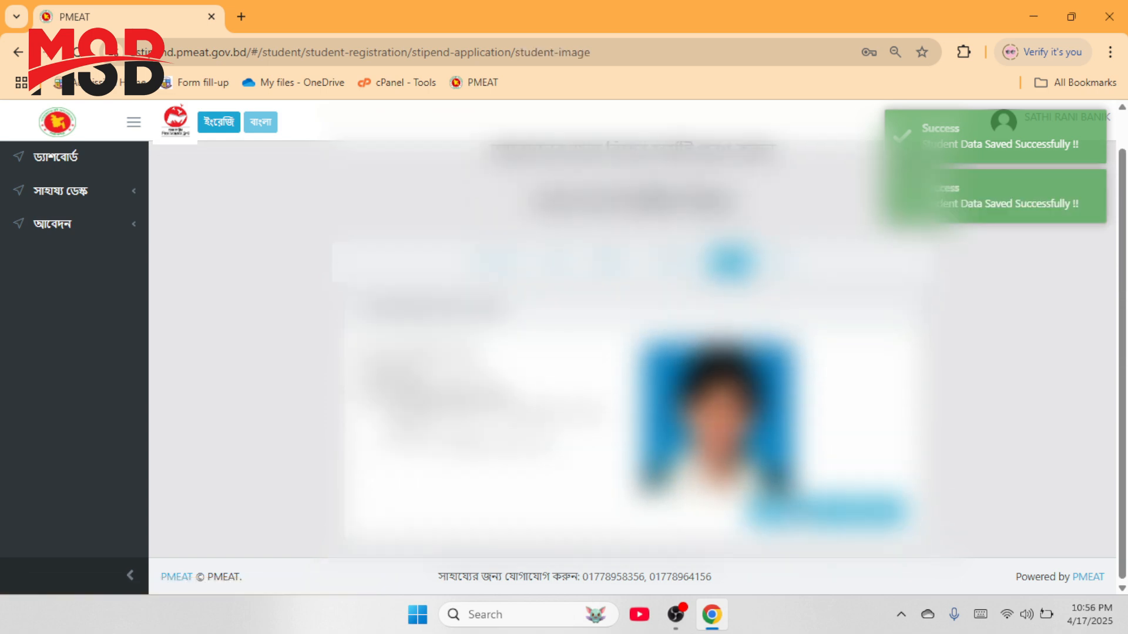
pyautogui.click(819, 514)
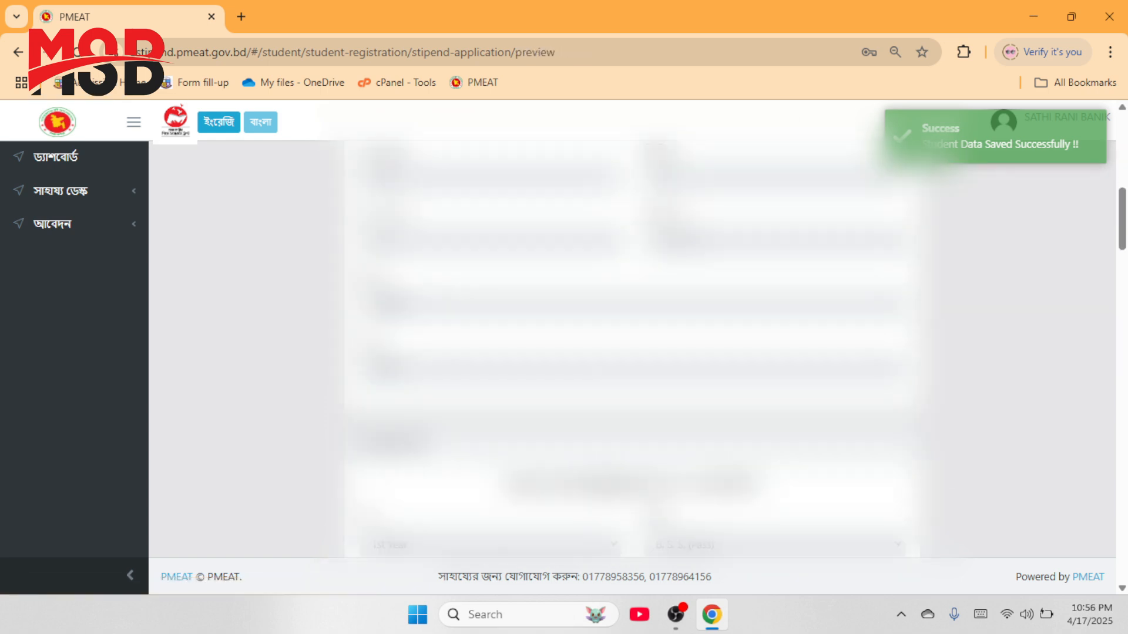
# Step: Scroll the preview down to its buttons, ending at 0.0200 total land and 3000 income
pyautogui.scroll(-10, 620, 486)
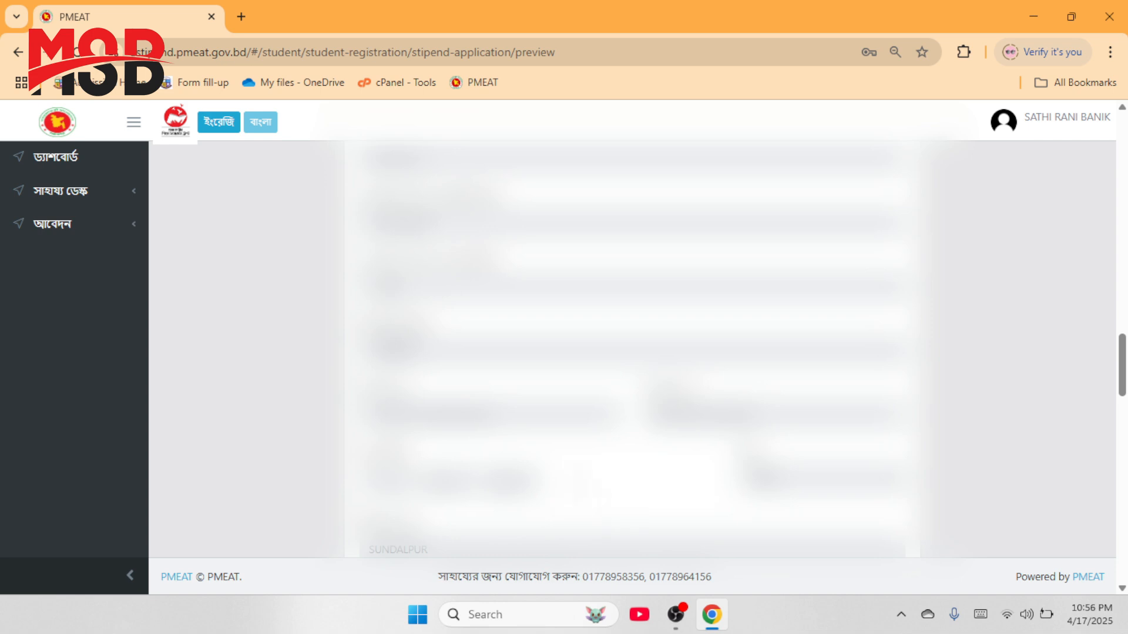
pyautogui.scroll(-6, 267, 451)
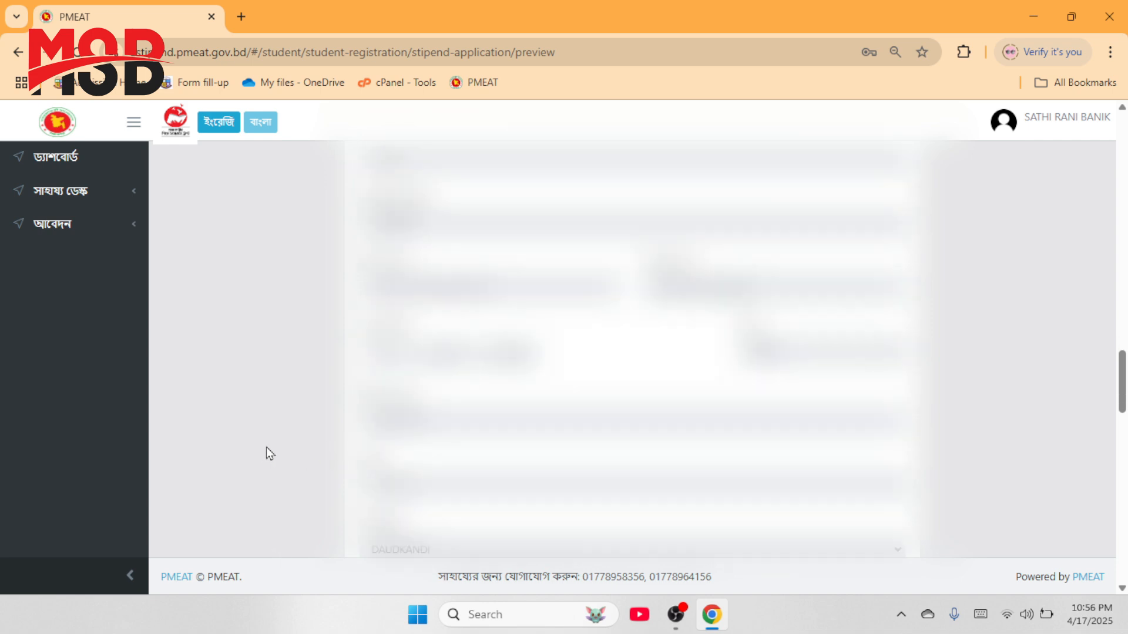
pyautogui.scroll(-2, 296, 470)
pyautogui.scroll(5, 299, 465)
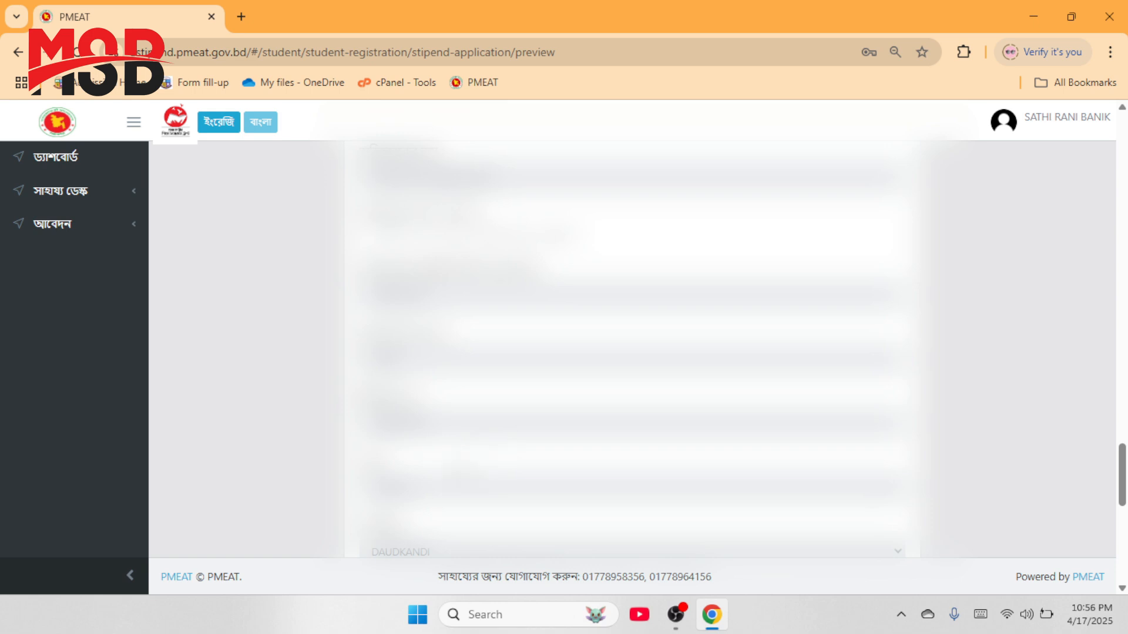
pyautogui.scroll(-3, 632, 349)
pyautogui.scroll(-2, 632, 349)
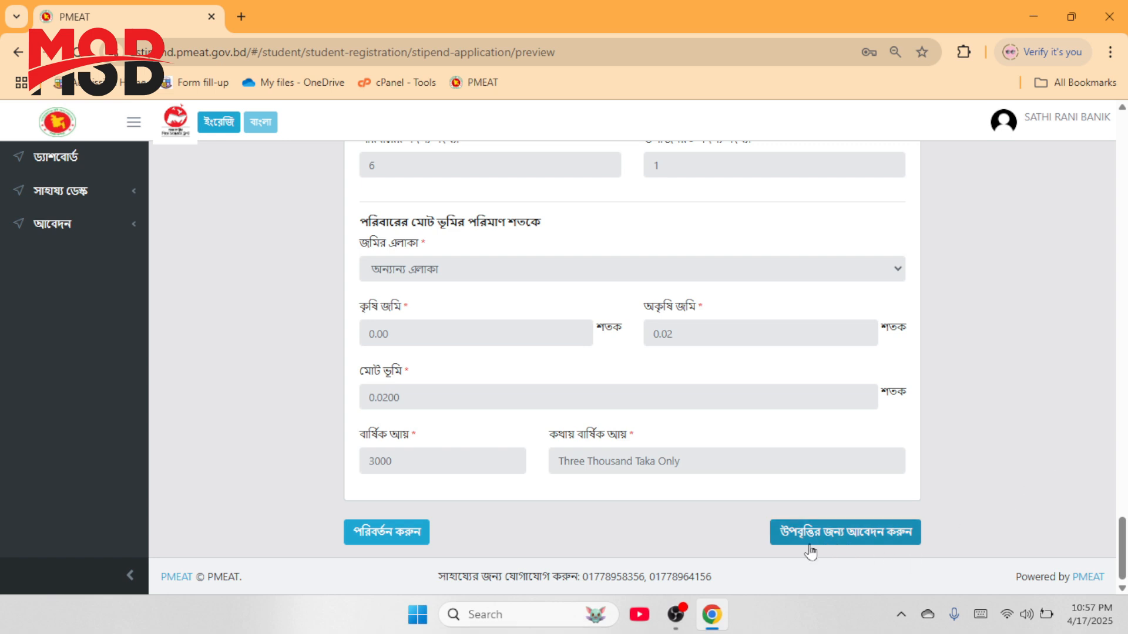
# Step: Submit the application via উপবৃত্তির জন্য আবেদন করুন and confirm with হ্যাঁ
pyautogui.click(838, 535)
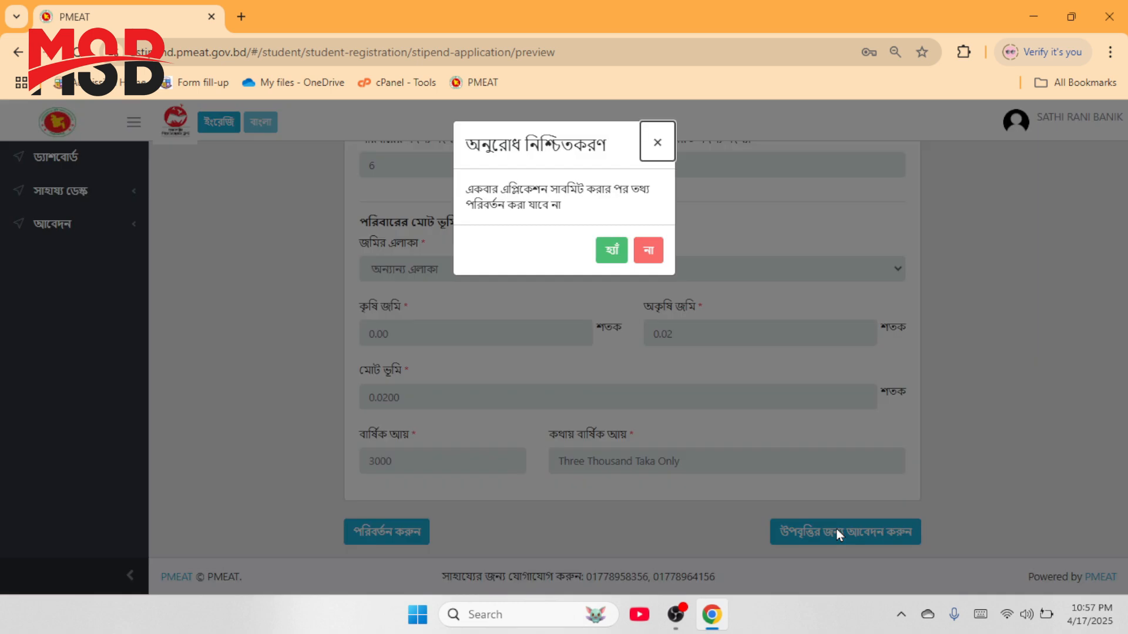
pyautogui.click(578, 146)
pyautogui.tripleClick(578, 145)
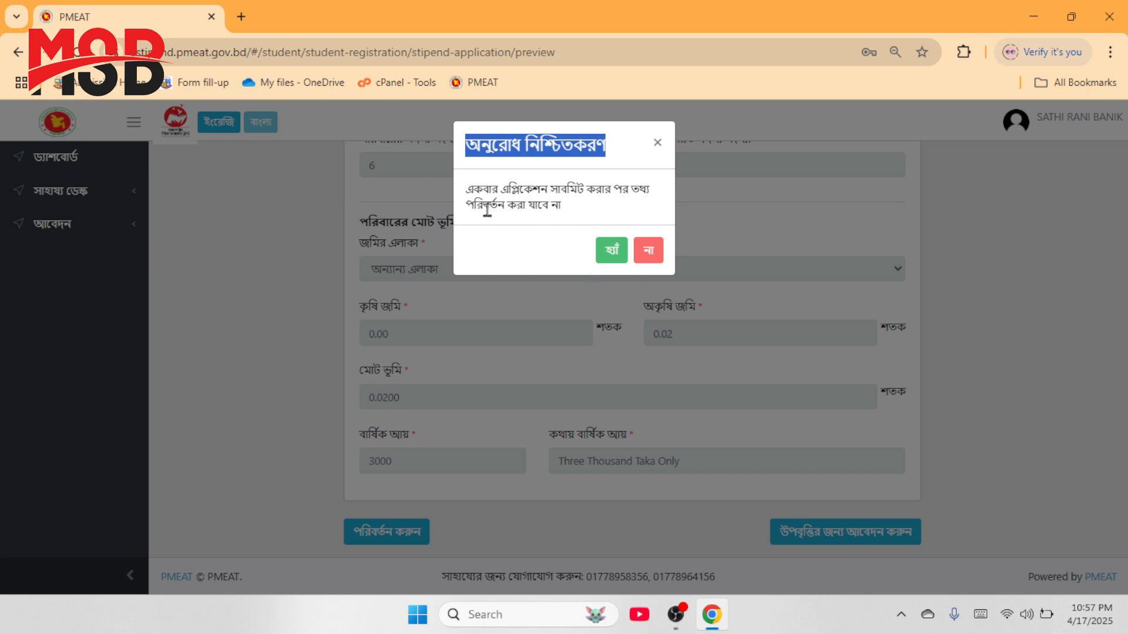
pyautogui.click(552, 197)
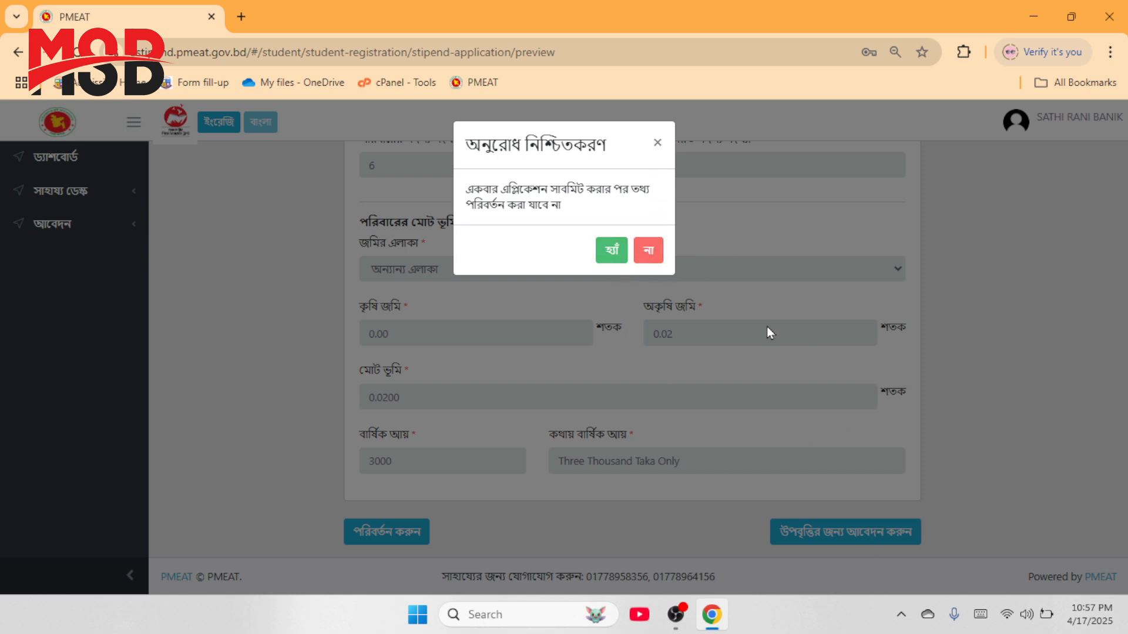
pyautogui.click(611, 254)
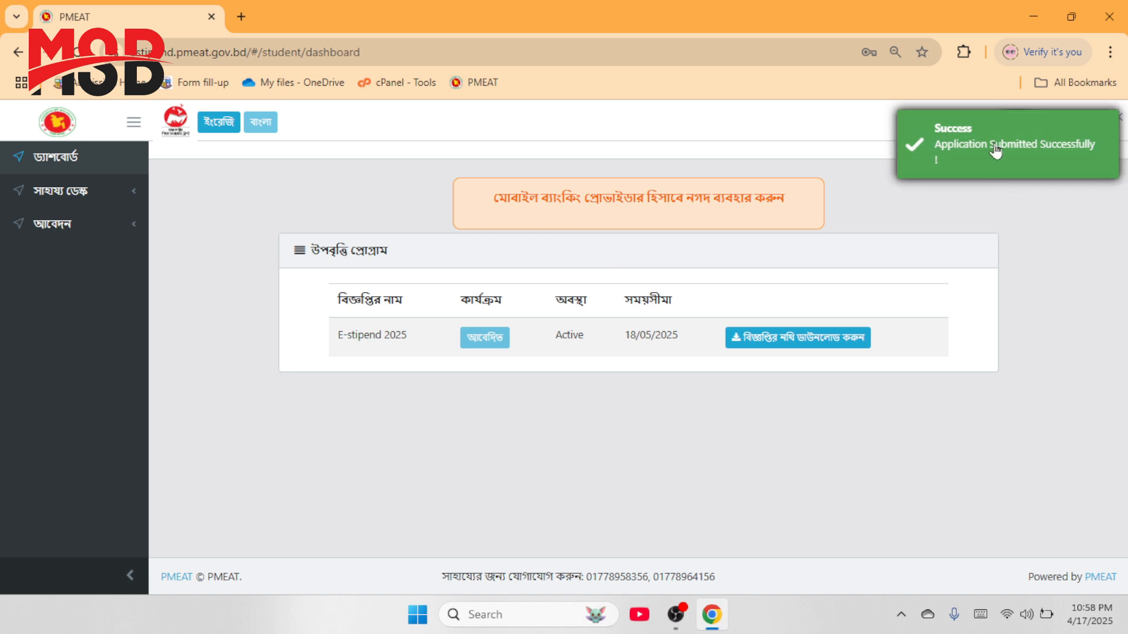
# Step: Check the notice name and কার্যক্রম columns of the উপবৃত্তি প্রোগ্রাম table, then open the user-name account menu
pyautogui.doubleClick(354, 301)
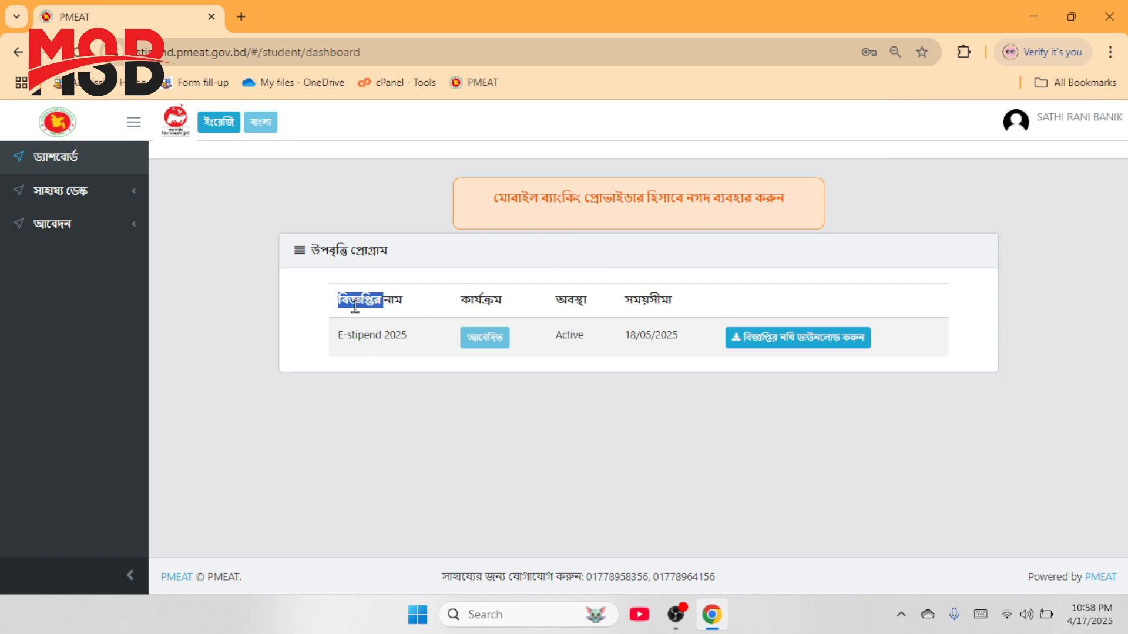
pyautogui.doubleClick(489, 299)
pyautogui.click(568, 300)
pyautogui.click(1083, 134)
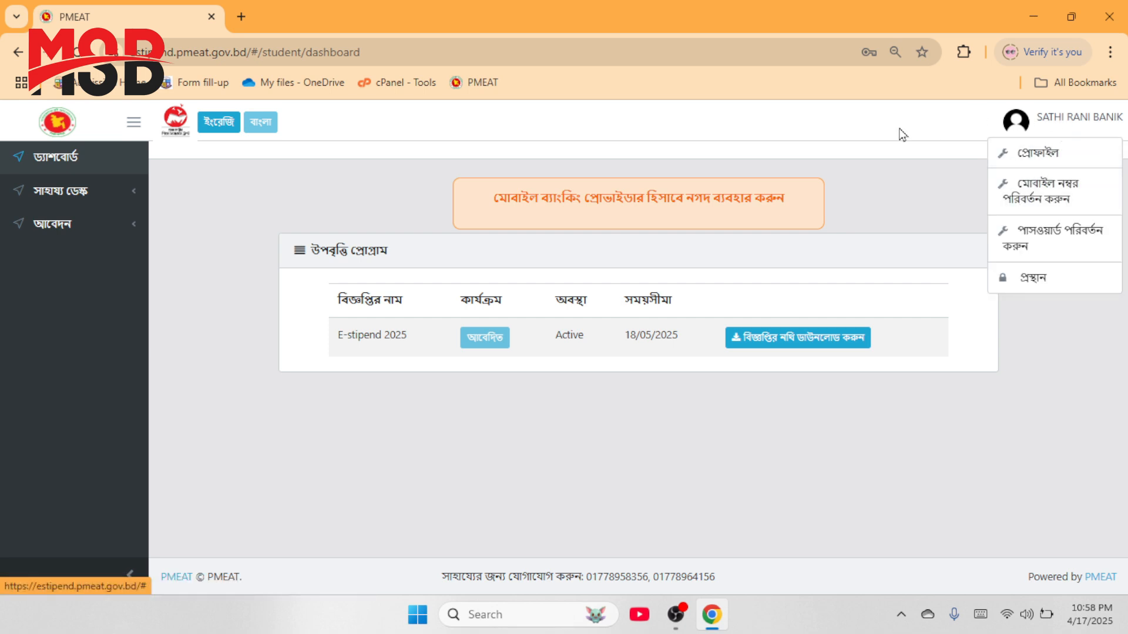
# Step: Go to the প্রোফাইল student information page and request the application PDF download
pyautogui.click(1032, 132)
pyautogui.click(1037, 129)
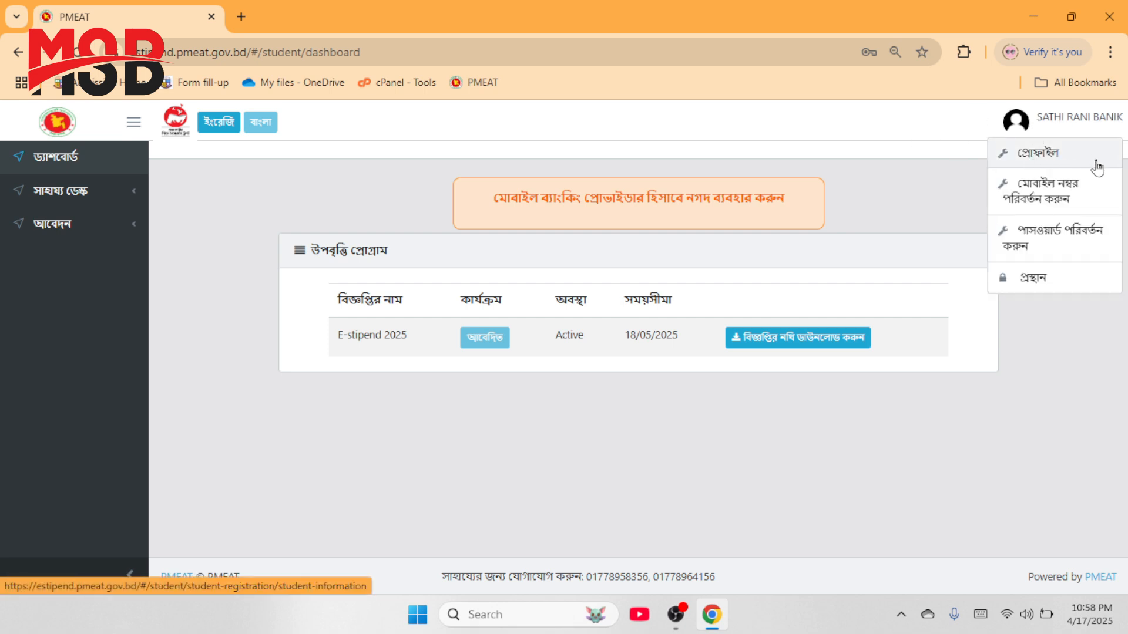
pyautogui.click(1066, 154)
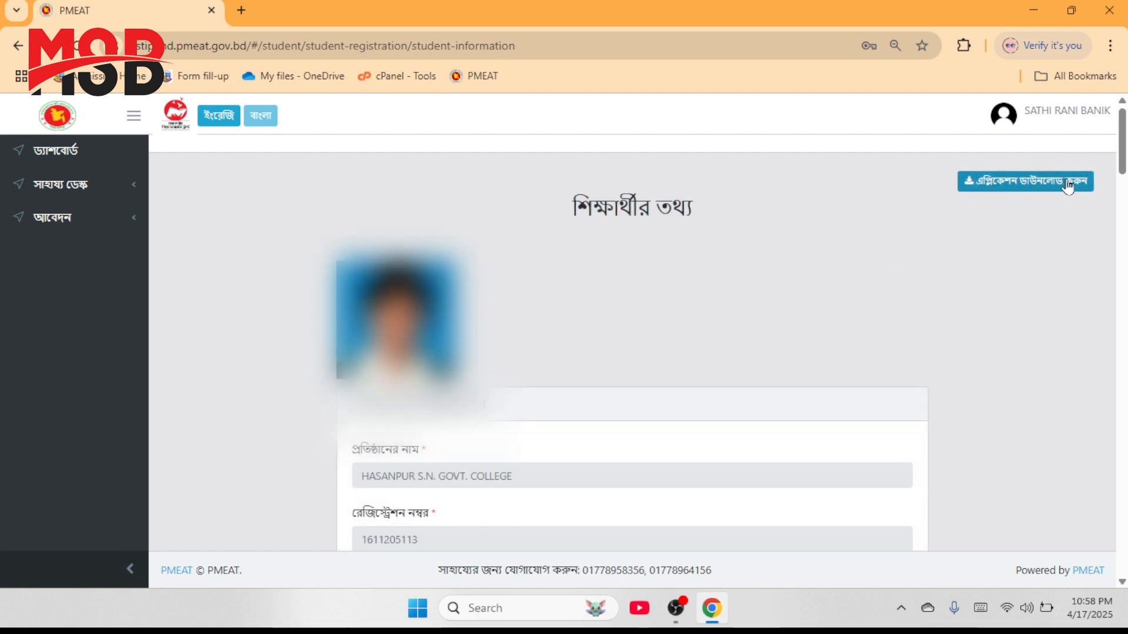
pyautogui.click(1068, 185)
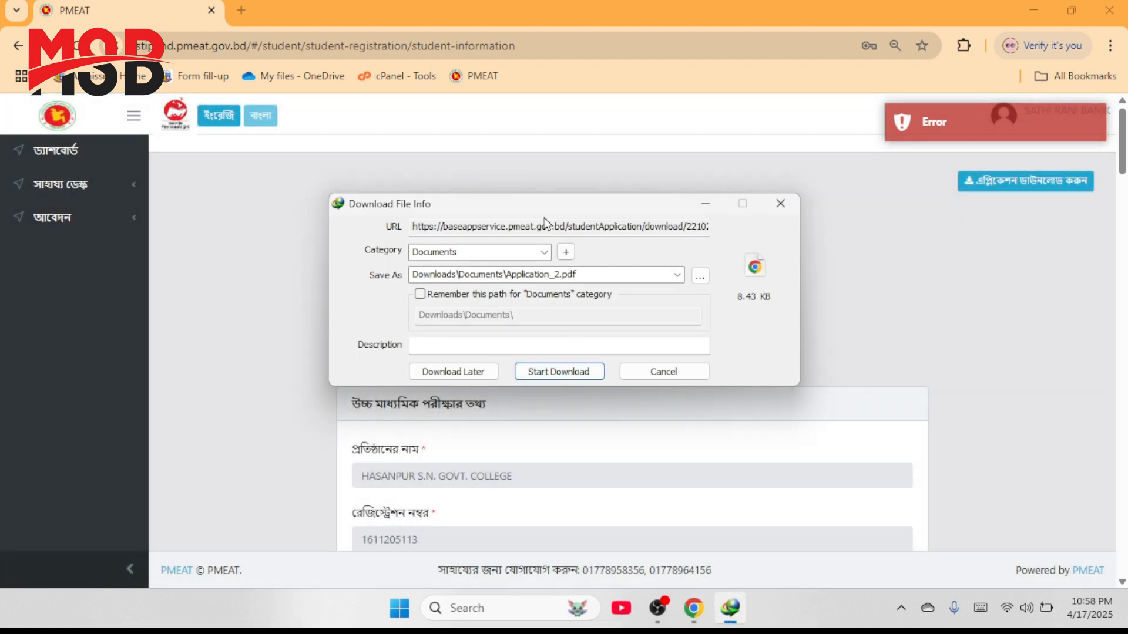
# Step: Select the Application_2 part of the file name in IDM's Save As field
pyautogui.doubleClick(547, 282)
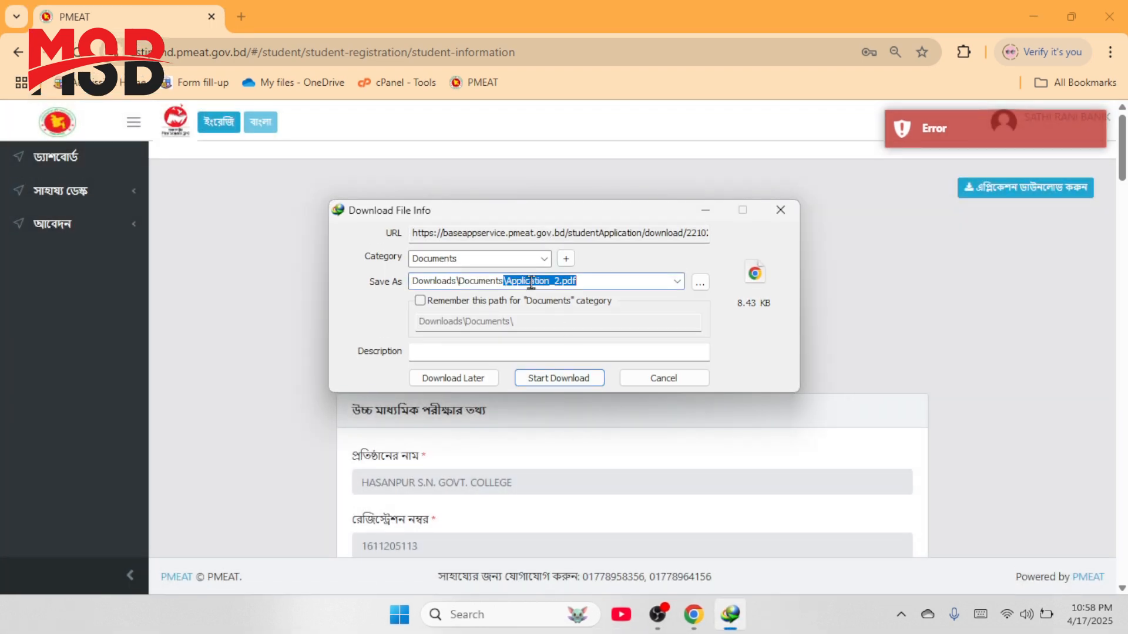
pyautogui.click(580, 281)
pyautogui.moveTo(560, 281); pyautogui.dragTo(508, 277)
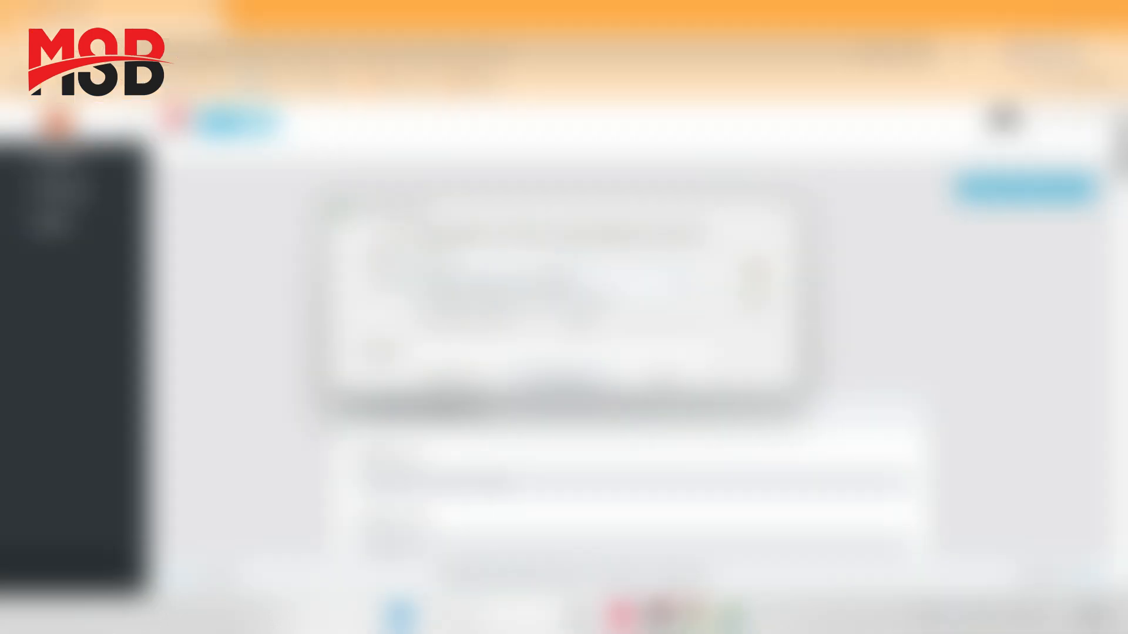